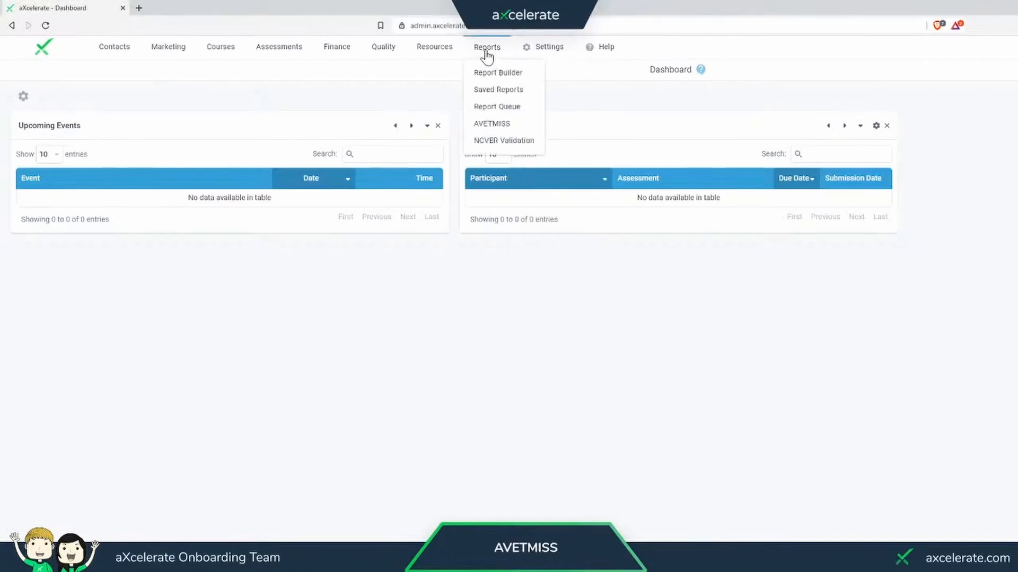
# - Open the AVETMISS report setup and choose aXcelerate as the validation type
pyautogui.click(499, 128)
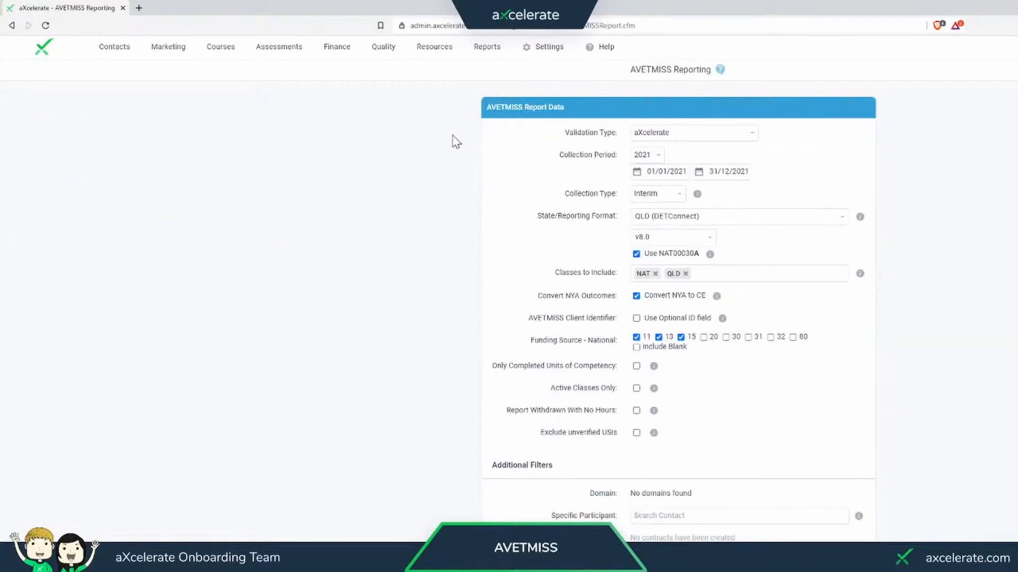
pyautogui.click(747, 137)
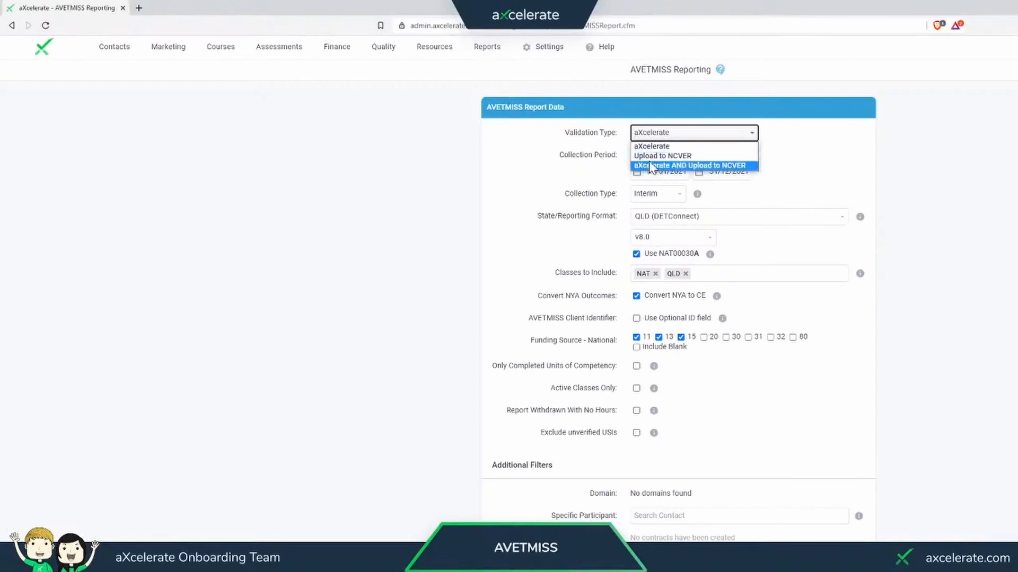
pyautogui.click(673, 147)
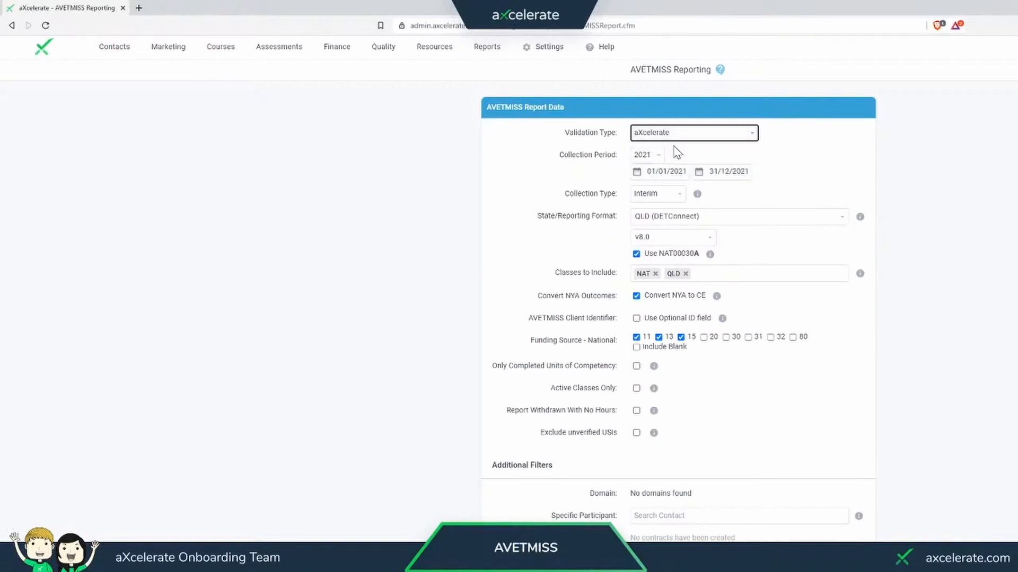
pyautogui.click(410, 96)
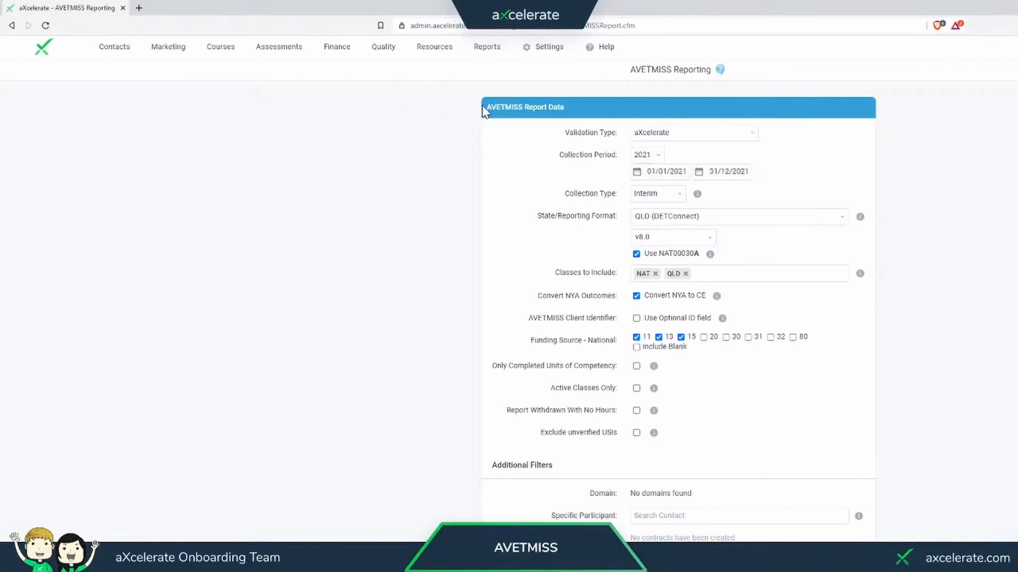
# - Set the report's collection period to 2020 and its collection type to End of Year
pyautogui.moveTo(487, 48)
pyautogui.click(647, 154)
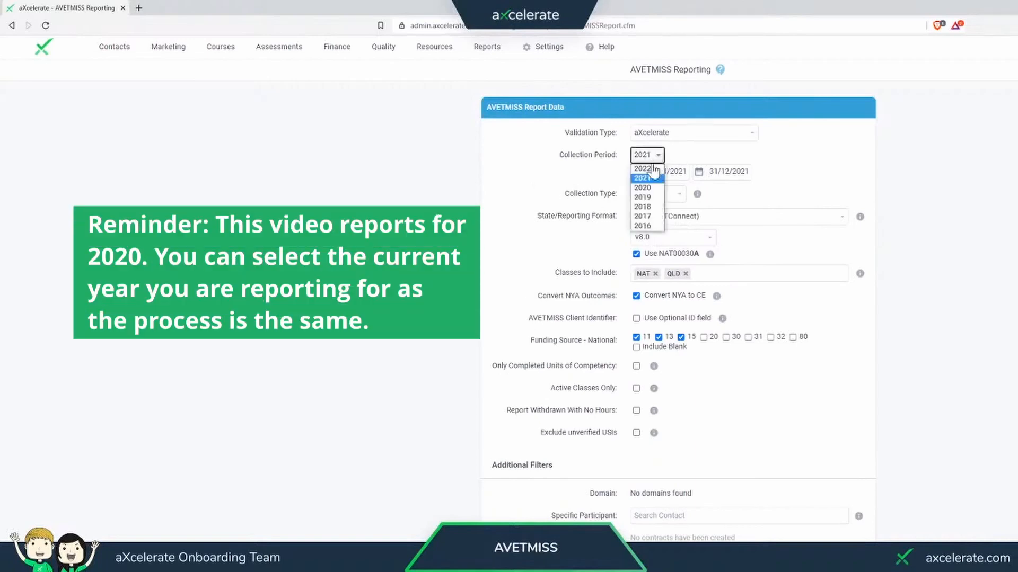
pyautogui.click(651, 191)
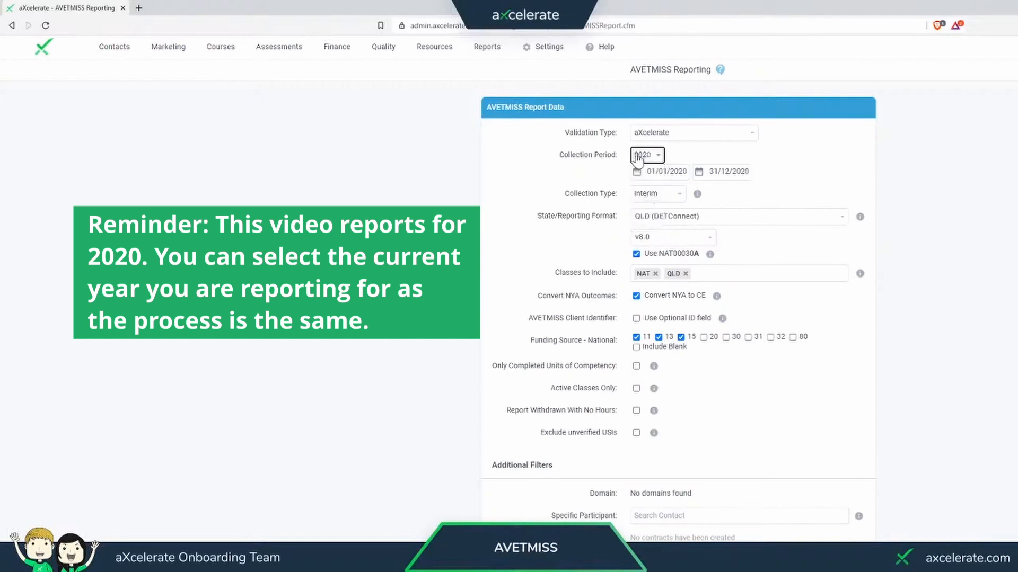
pyautogui.click(679, 197)
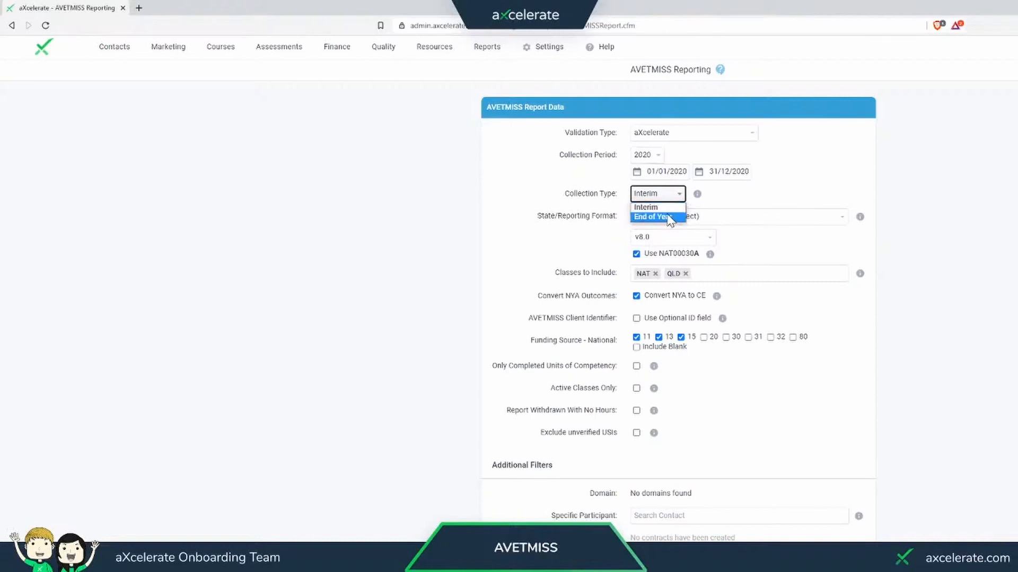
pyautogui.click(669, 218)
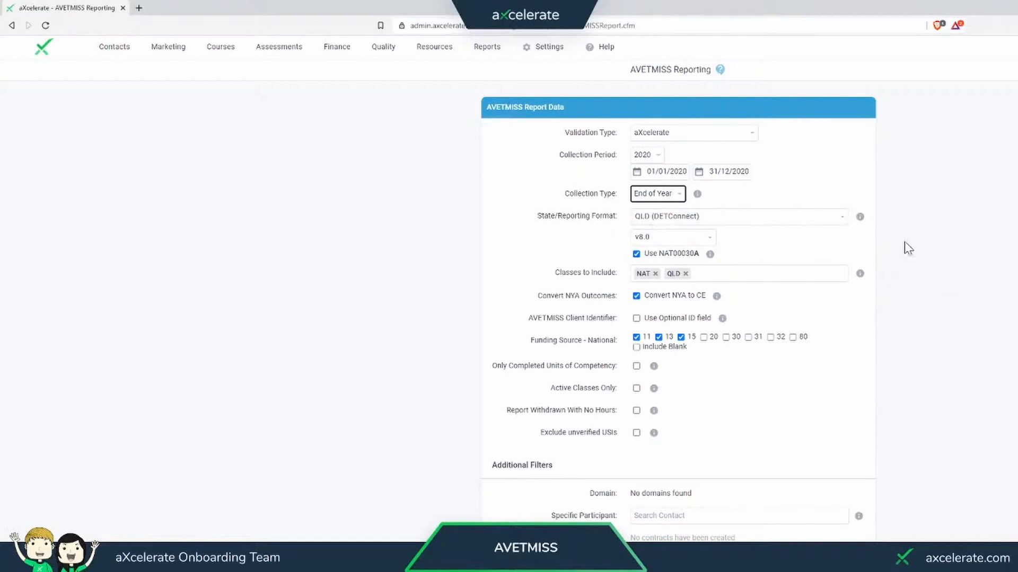
# - Set the state/reporting format to National (NCVER) and turn off Use NAT00030A
pyautogui.click(843, 220)
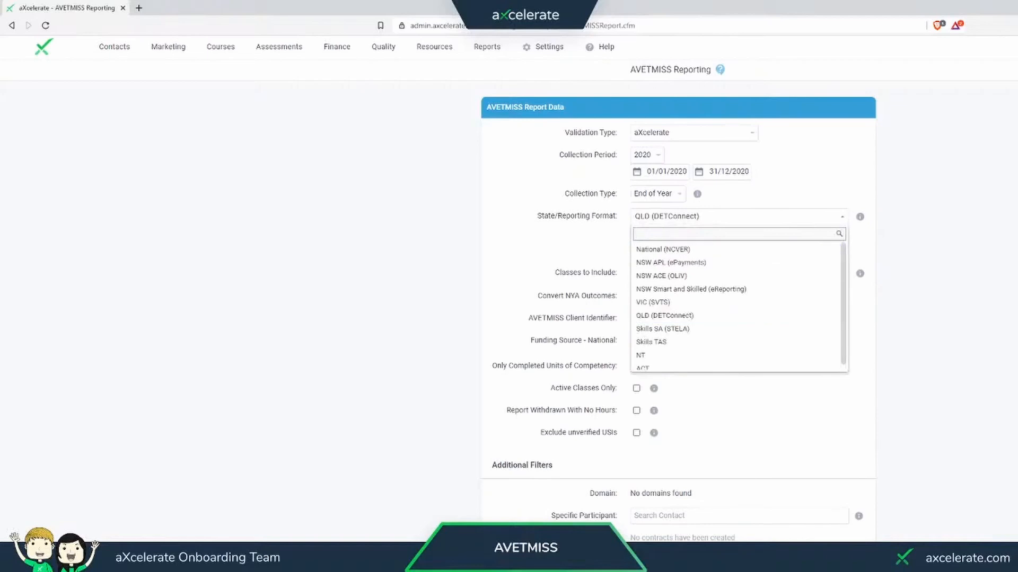
pyautogui.click(679, 256)
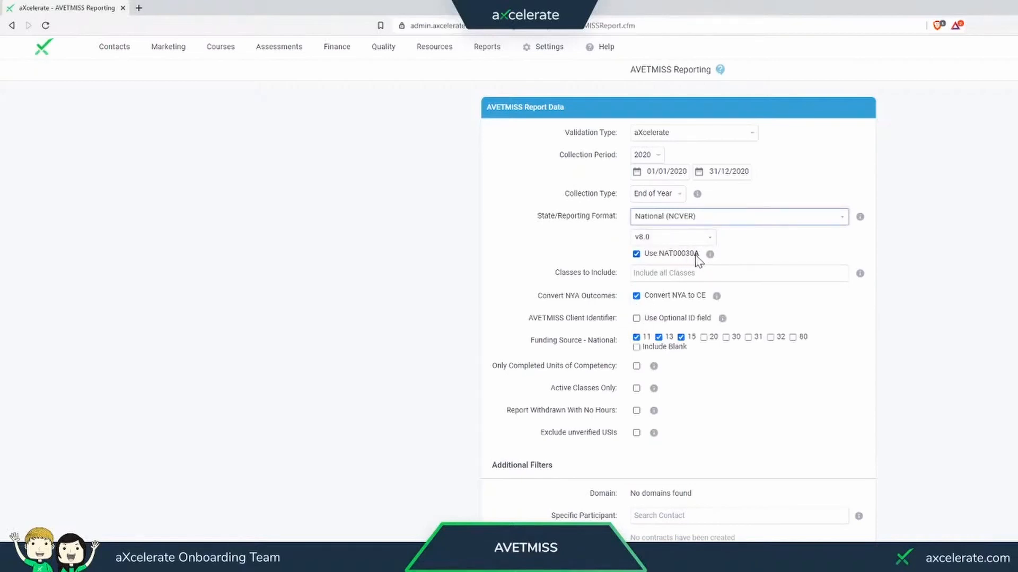
pyautogui.click(637, 255)
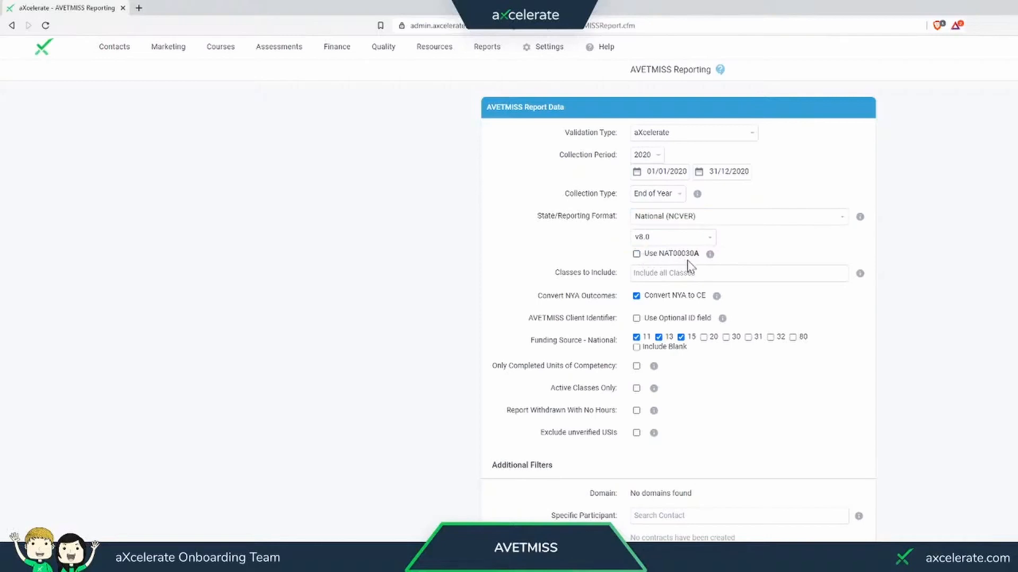
pyautogui.moveTo(711, 258)
# - Replace national funding sources 11, 13 and 15 with 20, include blank funding sources, and run the report
pyautogui.moveTo(639, 344)
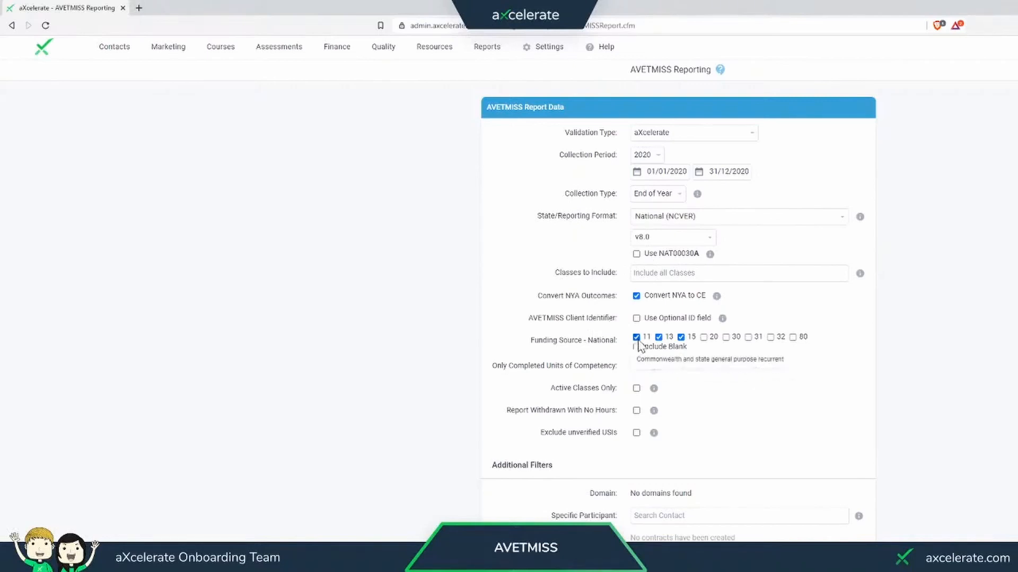
pyautogui.click(637, 337)
pyautogui.click(659, 338)
pyautogui.click(681, 338)
pyautogui.click(705, 342)
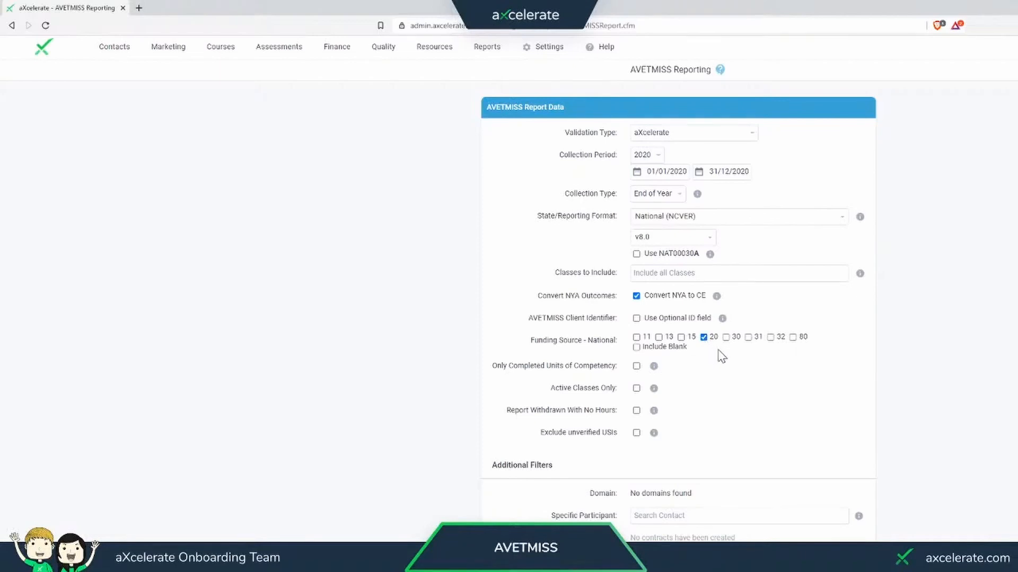
pyautogui.moveTo(729, 344)
pyautogui.moveTo(689, 347)
pyautogui.click(637, 348)
pyautogui.moveTo(688, 354)
pyautogui.press('F5')
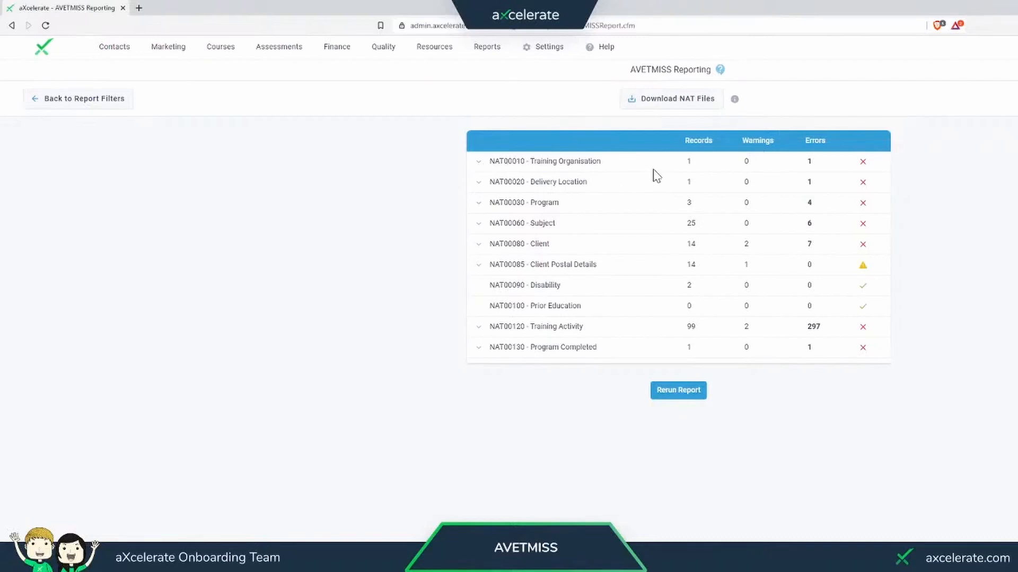
# - Examine the error details for NAT00010 Training Organisation and NAT00130 Program Completed in the report results
pyautogui.click(593, 166)
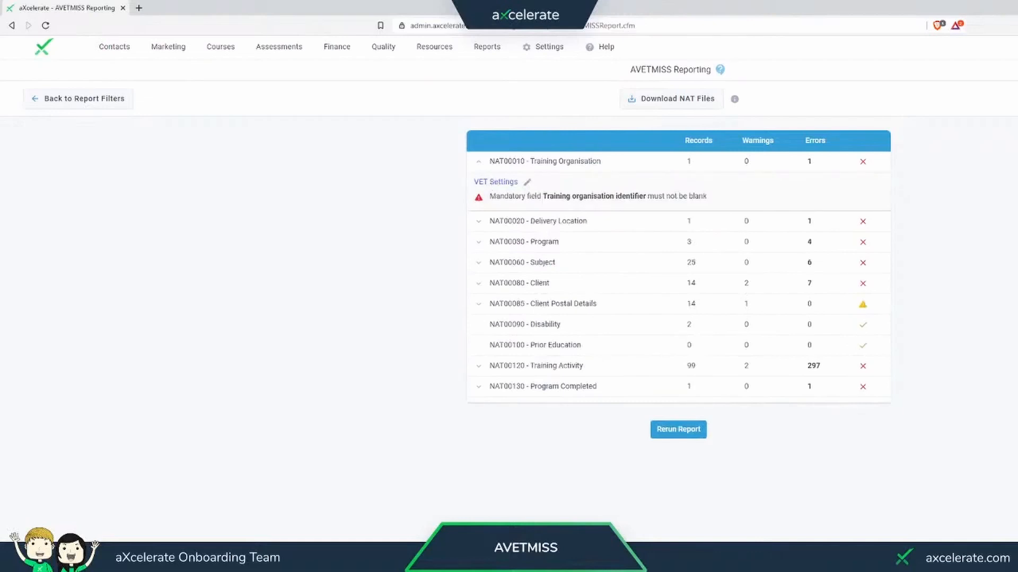
pyautogui.moveTo(489, 196); pyautogui.dragTo(651, 196)
pyautogui.click(651, 197)
pyautogui.moveTo(567, 196); pyautogui.dragTo(605, 196)
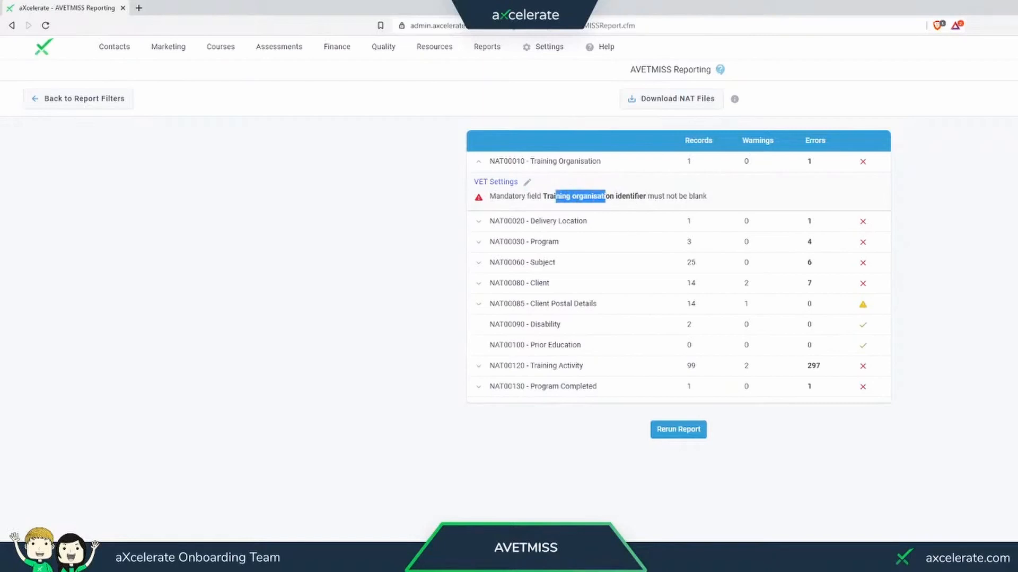
pyautogui.click(586, 196)
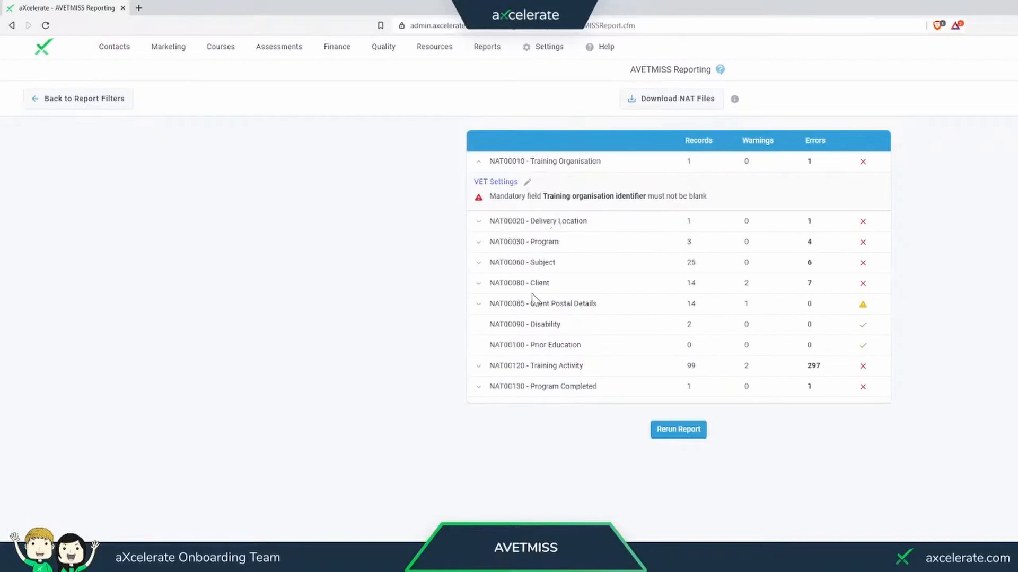
pyautogui.click(488, 391)
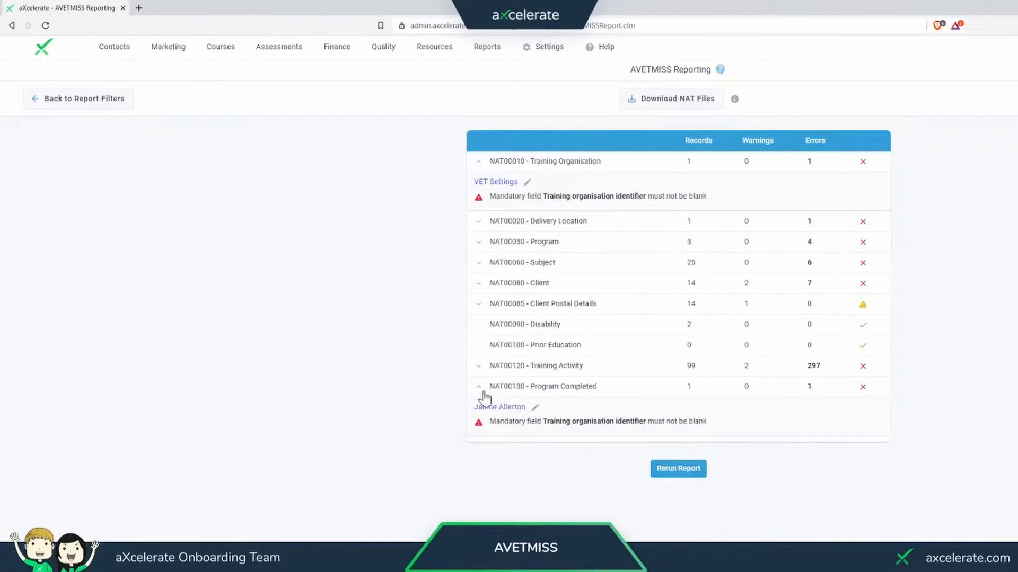
pyautogui.click(488, 387)
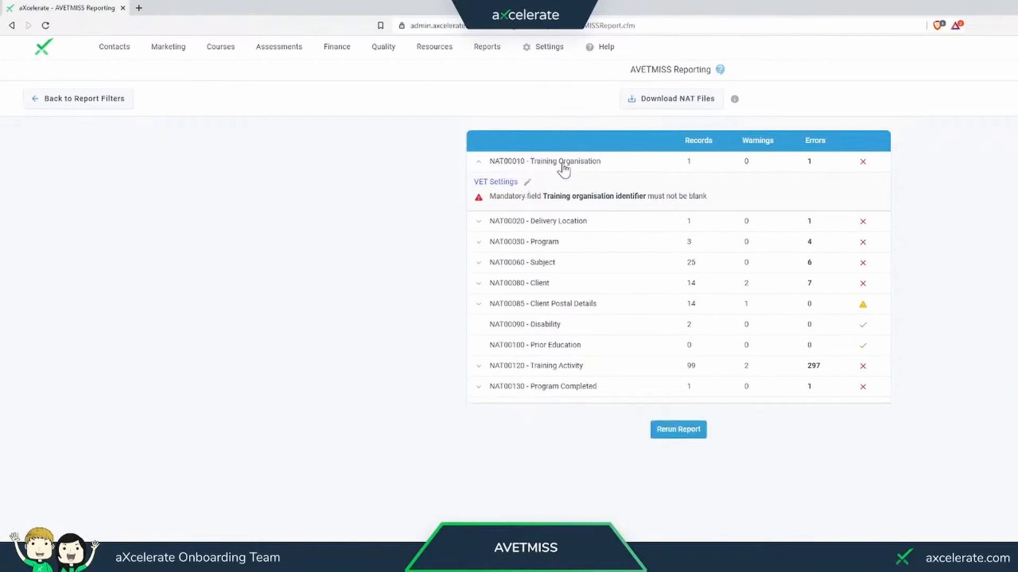
# - Open the VET settings from the NAT00010 error and enter 467423 as the Training Organisation Identifier
pyautogui.click(498, 182)
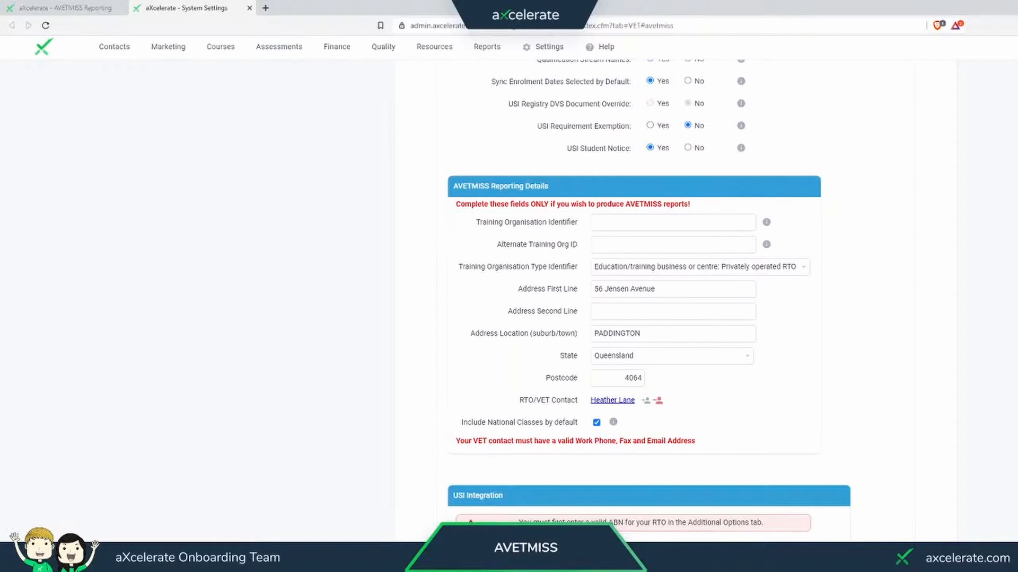
pyautogui.moveTo(451, 185); pyautogui.dragTo(571, 335)
pyautogui.click(572, 334)
pyautogui.write('4674233')
pyautogui.click(592, 245)
pyautogui.moveTo(766, 247)
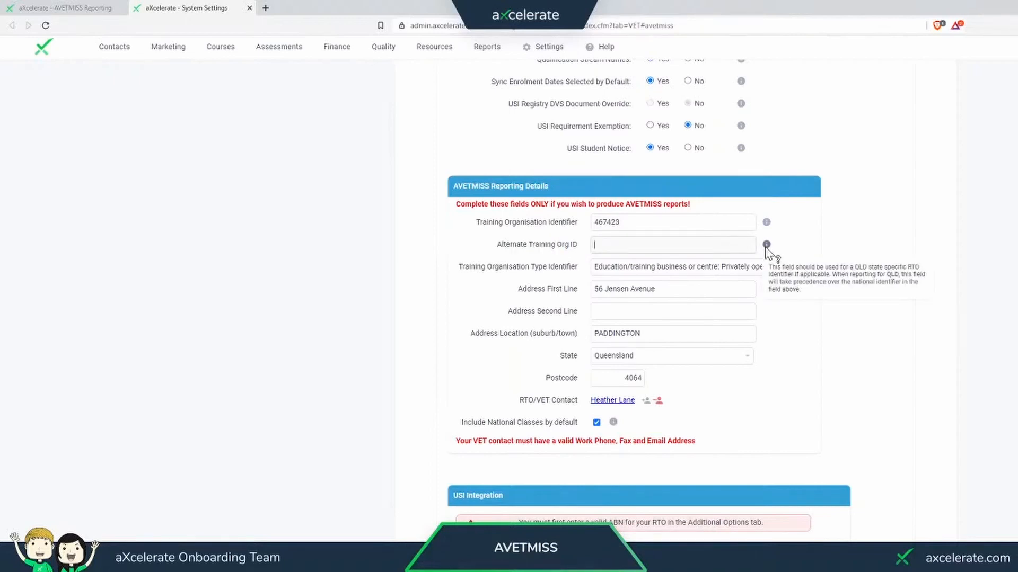
pyautogui.moveTo(620, 222); pyautogui.dragTo(580, 221)
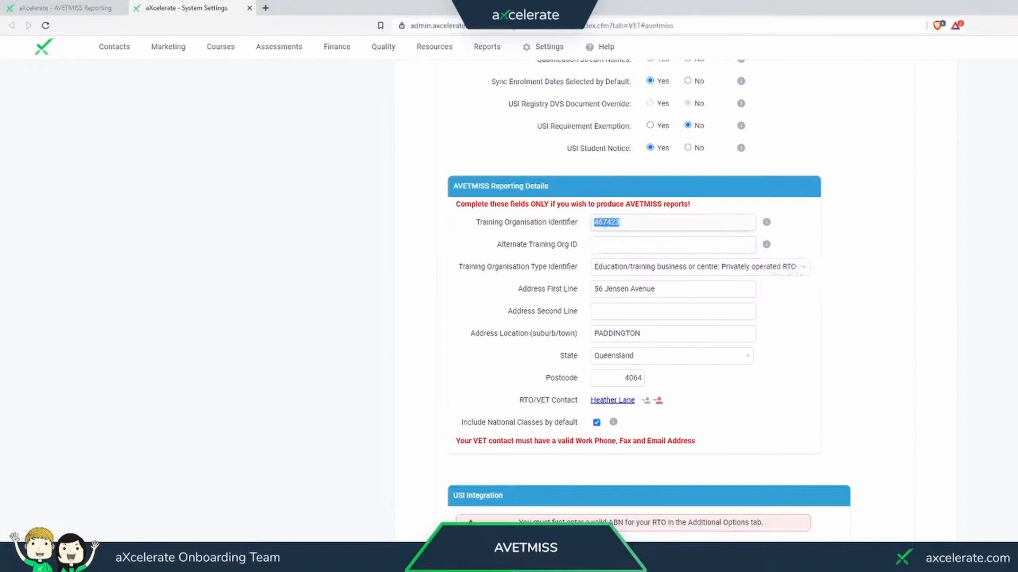
pyautogui.click(606, 224)
# - Save the updated RTO / VET settings and close them to return to the AVETMISS report results
pyautogui.scroll(10, 634, 300)
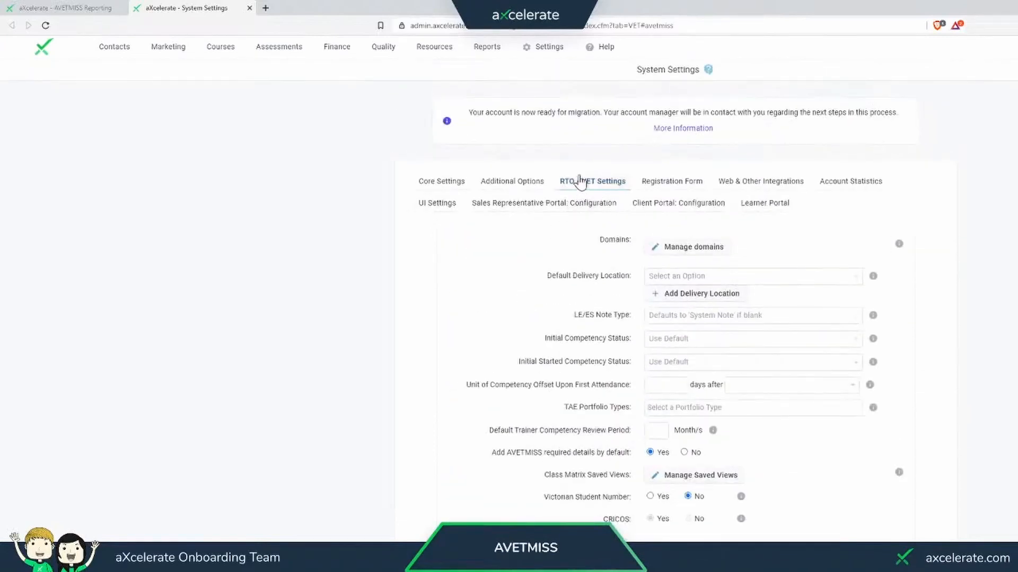
pyautogui.moveTo(552, 50)
pyautogui.scroll(-7, 475, 291)
pyautogui.scroll(-6, 475, 291)
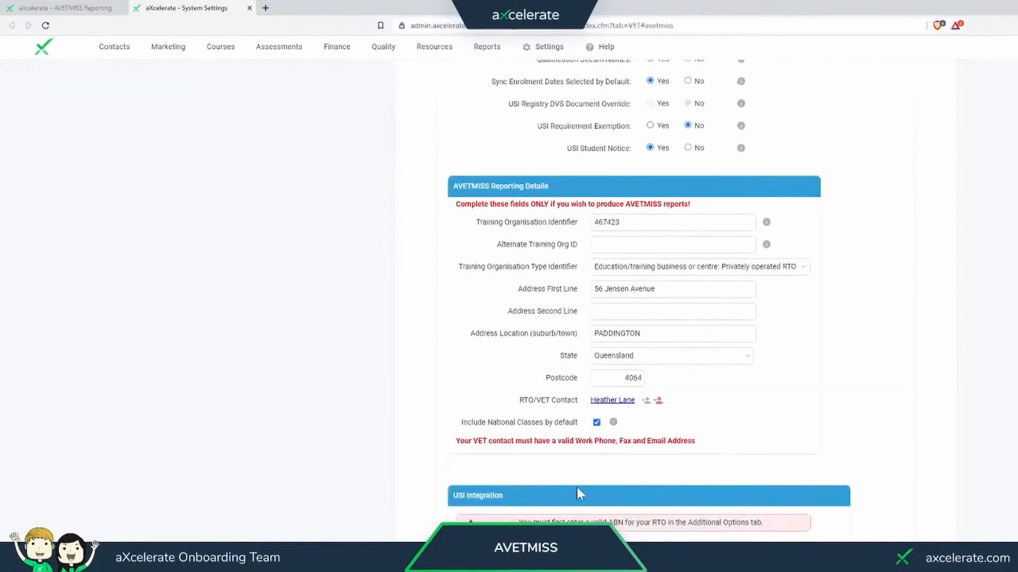
pyautogui.click(564, 550)
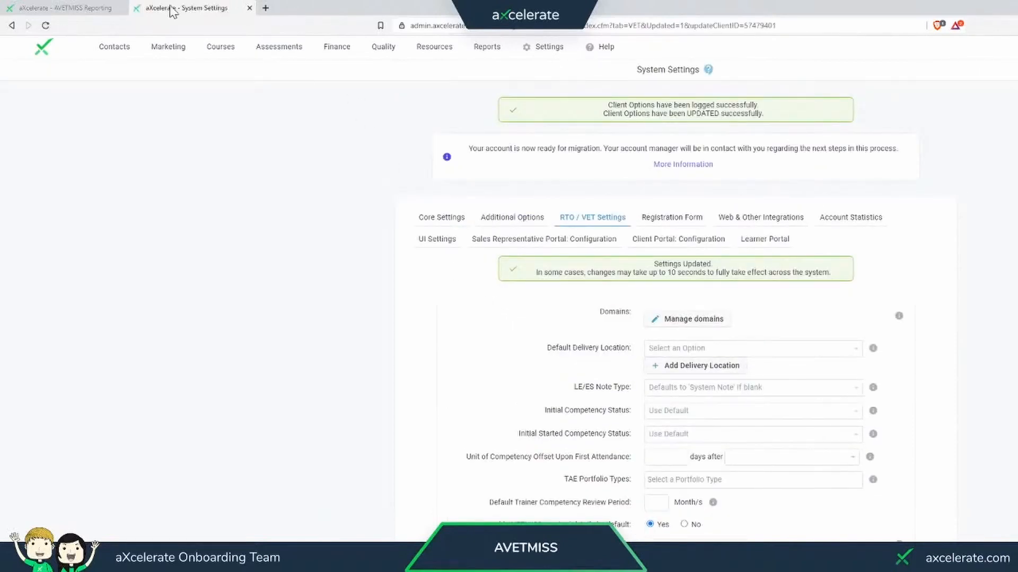
pyautogui.middleClick(190, 12)
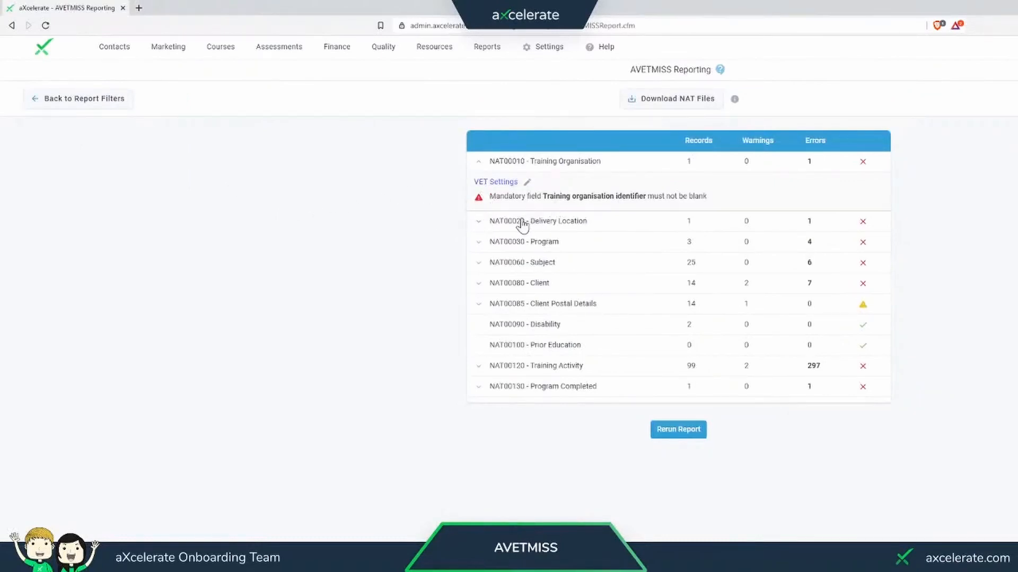
# - Examine the NAT00020 Delivery Location error and check the identifier and postcode in the linked aXcelerate location record
pyautogui.click(508, 162)
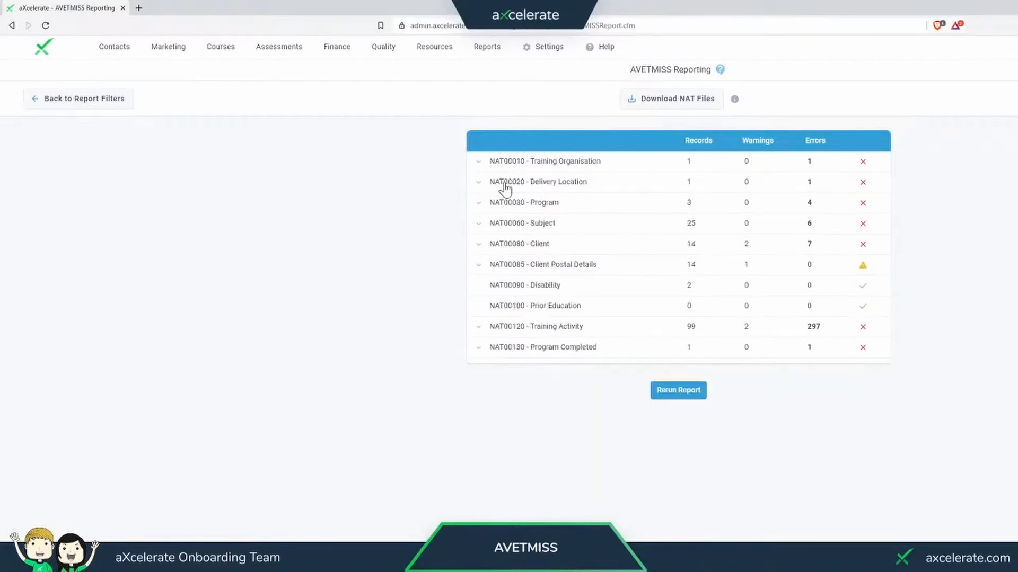
pyautogui.click(549, 183)
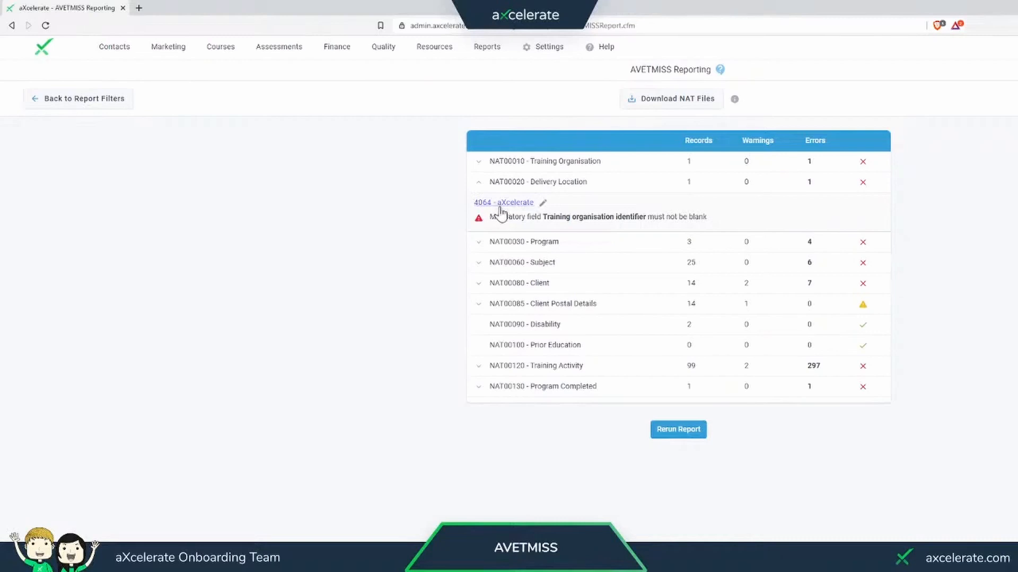
pyautogui.moveTo(489, 218); pyautogui.dragTo(604, 217)
pyautogui.click(605, 217)
pyautogui.click(510, 207)
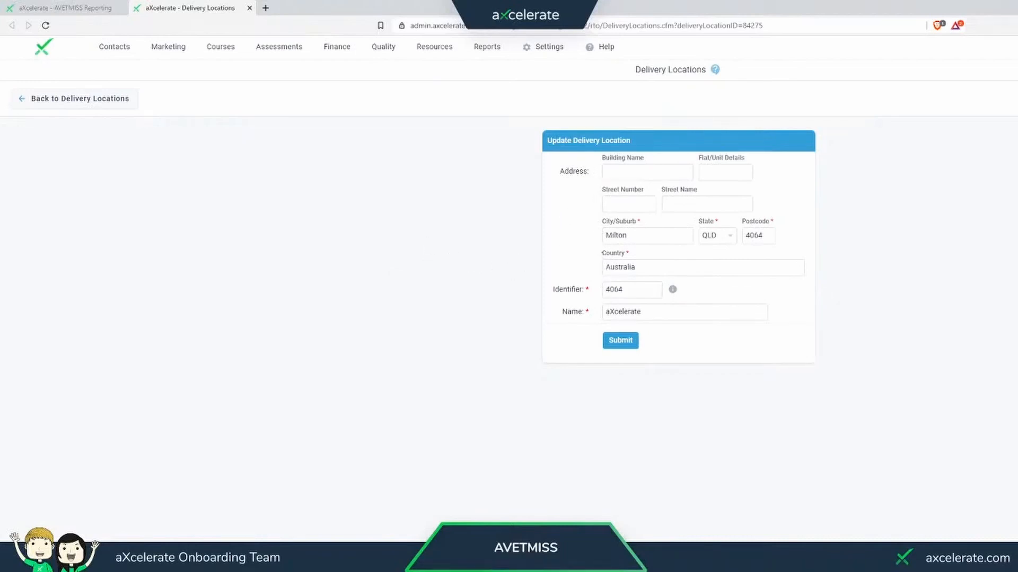
pyautogui.moveTo(625, 290); pyautogui.dragTo(614, 290)
pyautogui.click(763, 236)
# - Return to the report results and compare the NAT00020 Delivery Location error with the NAT00010 Training Organisation error
pyautogui.click(101, 7)
pyautogui.moveTo(554, 217); pyautogui.dragTo(617, 216)
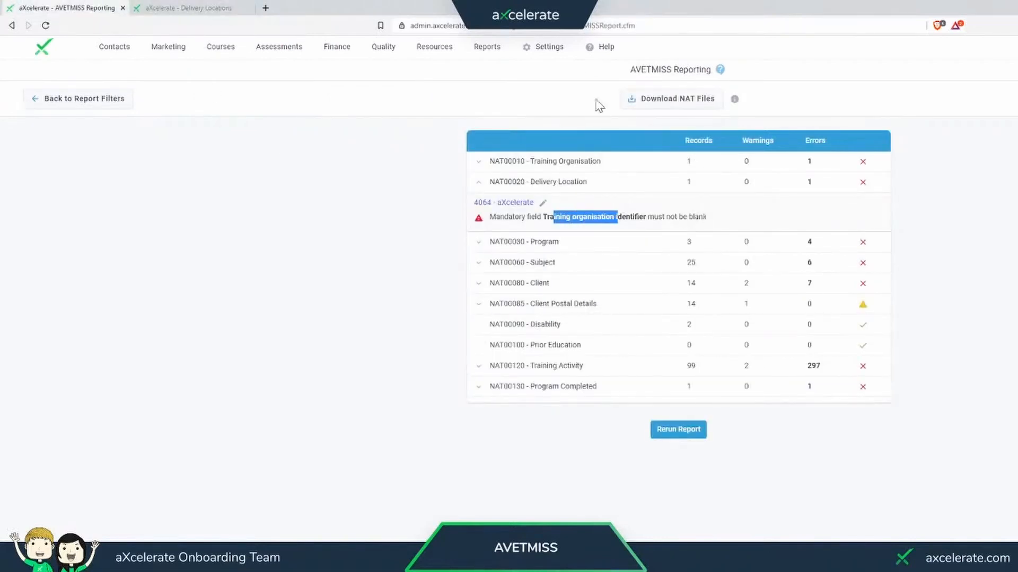
pyautogui.click(507, 162)
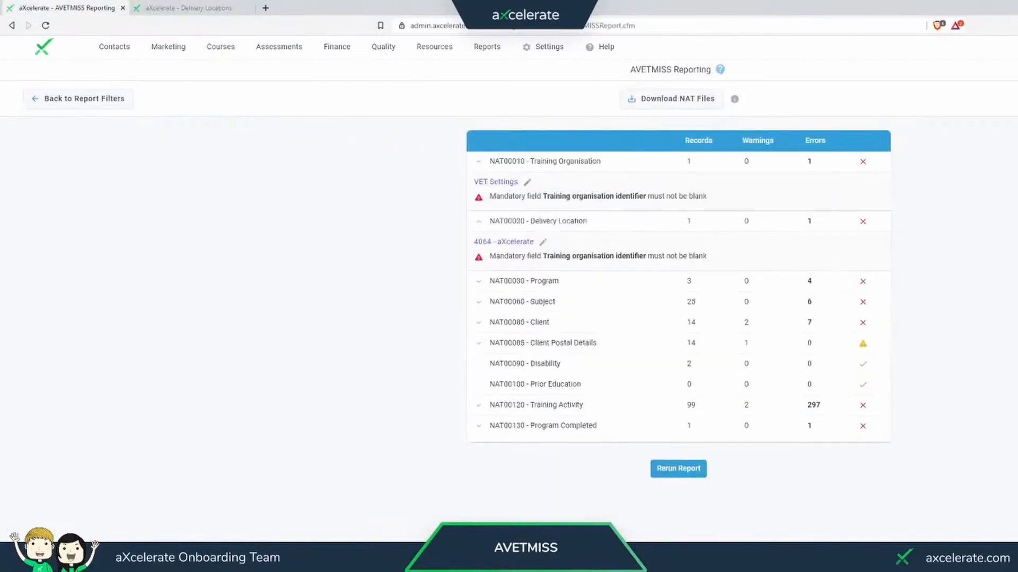
pyautogui.moveTo(499, 256); pyautogui.dragTo(613, 228)
pyautogui.moveTo(556, 196); pyautogui.dragTo(666, 196)
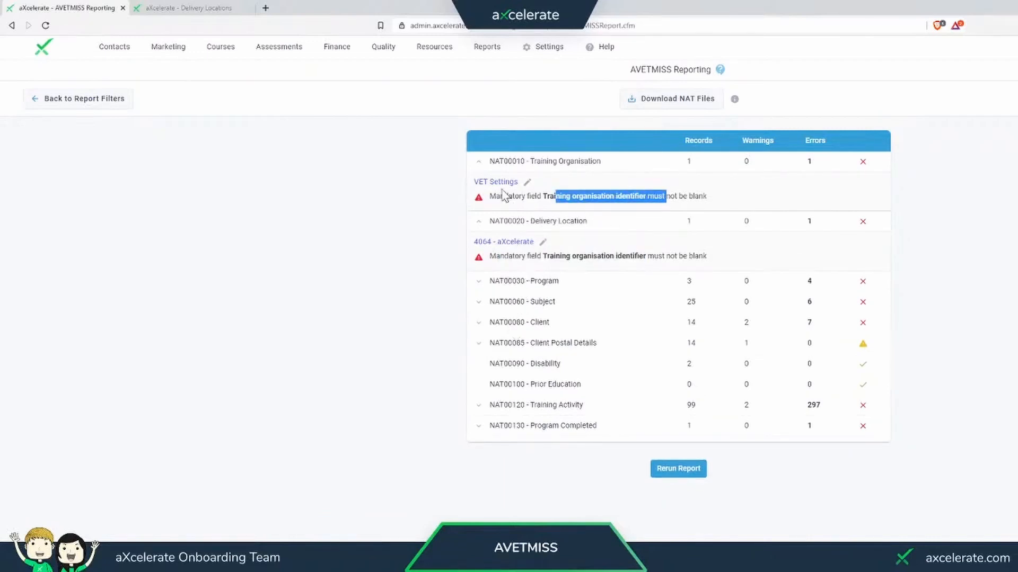
pyautogui.moveTo(489, 196); pyautogui.dragTo(689, 196)
pyautogui.click(659, 193)
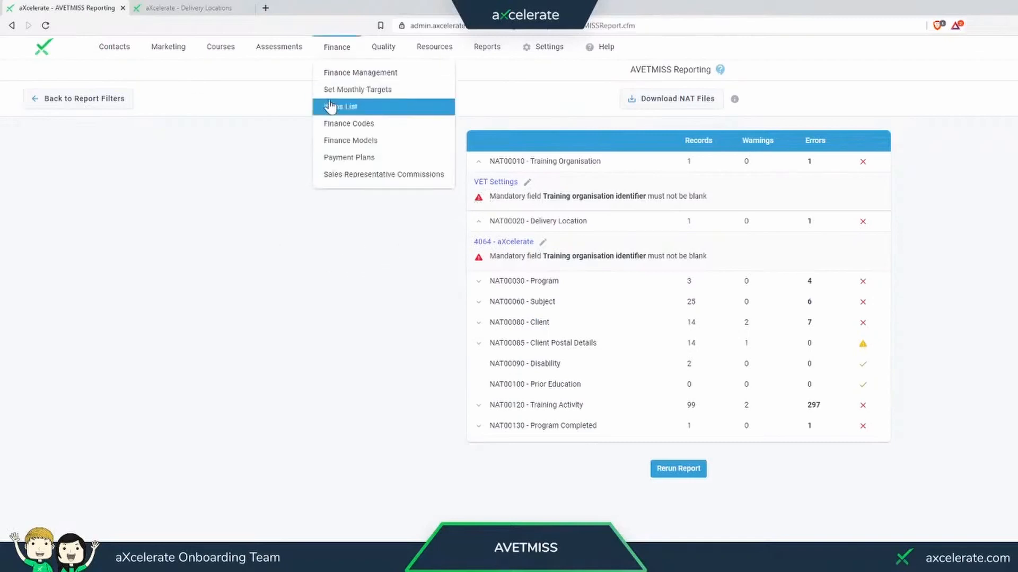
# - Close the delivery location record and rerun the AVETMISS report
pyautogui.moveTo(220, 47)
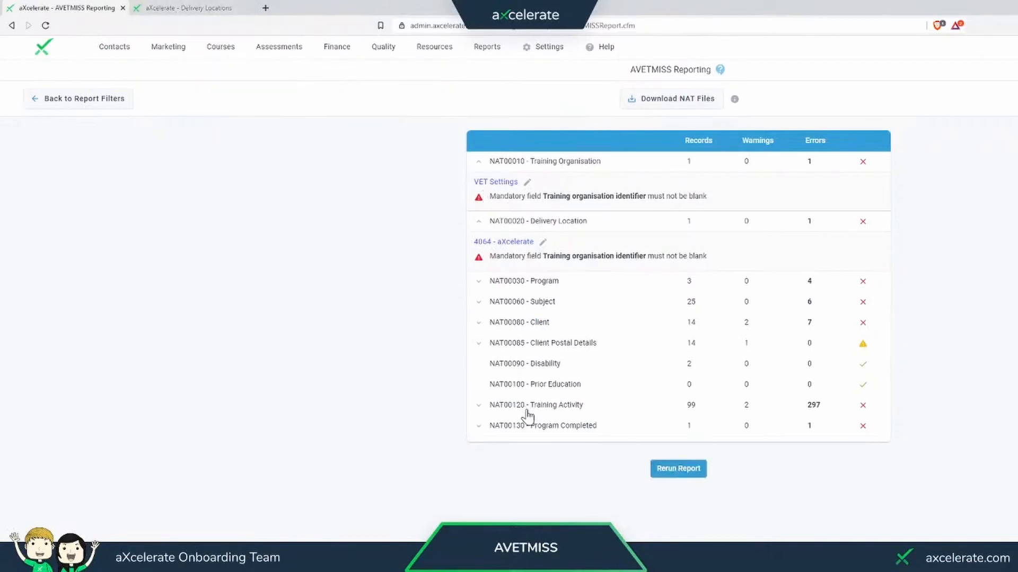
pyautogui.middleClick(192, 7)
pyautogui.click(679, 469)
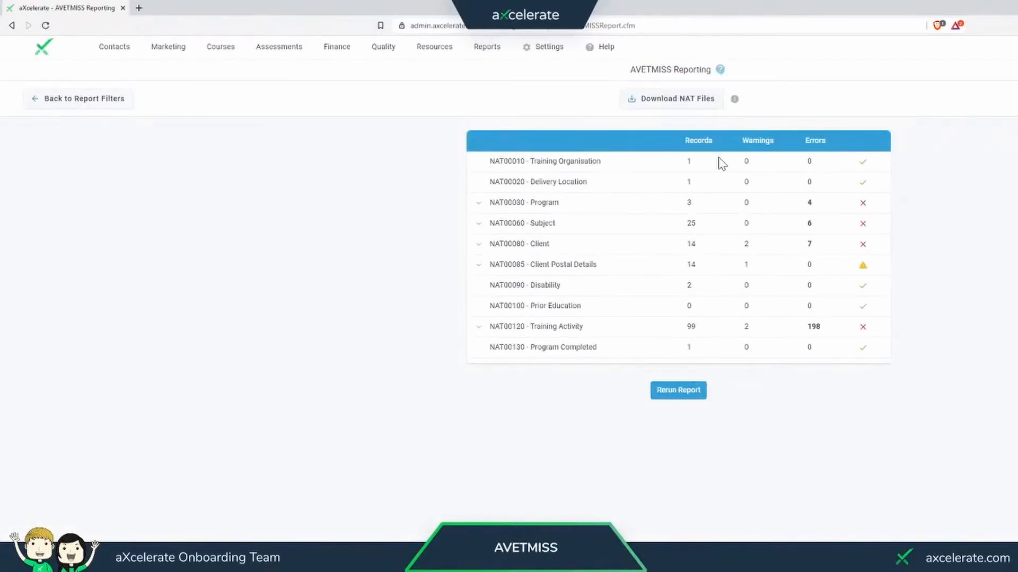
# - Expand the NAT00030 Program errors and examine the program identifier length error for INTERNASTAFFLDR+MGMT
pyautogui.moveTo(718, 158); pyautogui.dragTo(823, 181)
pyautogui.click(830, 181)
pyautogui.click(539, 210)
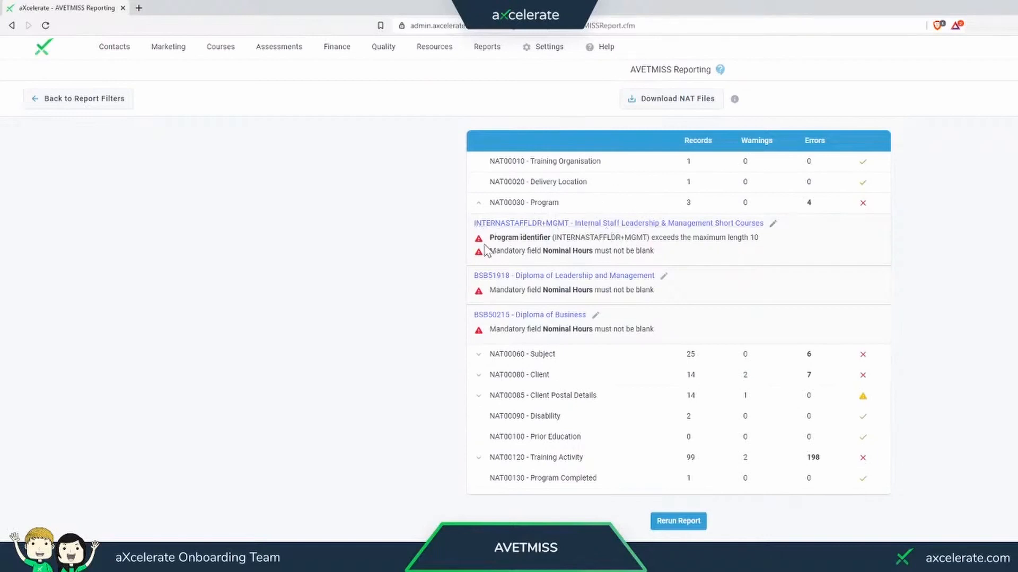
pyautogui.moveTo(488, 238); pyautogui.dragTo(555, 238)
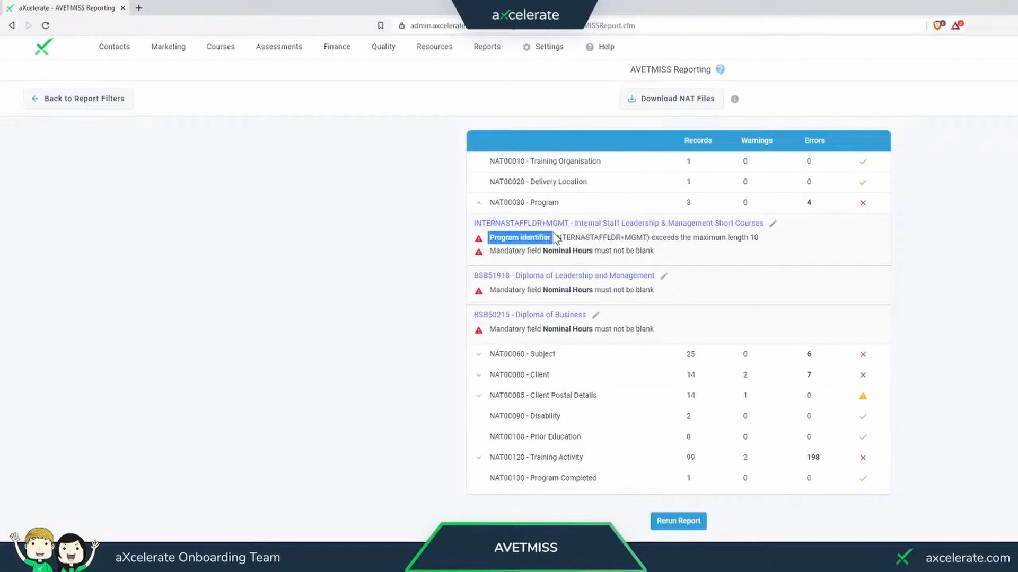
pyautogui.click(556, 238)
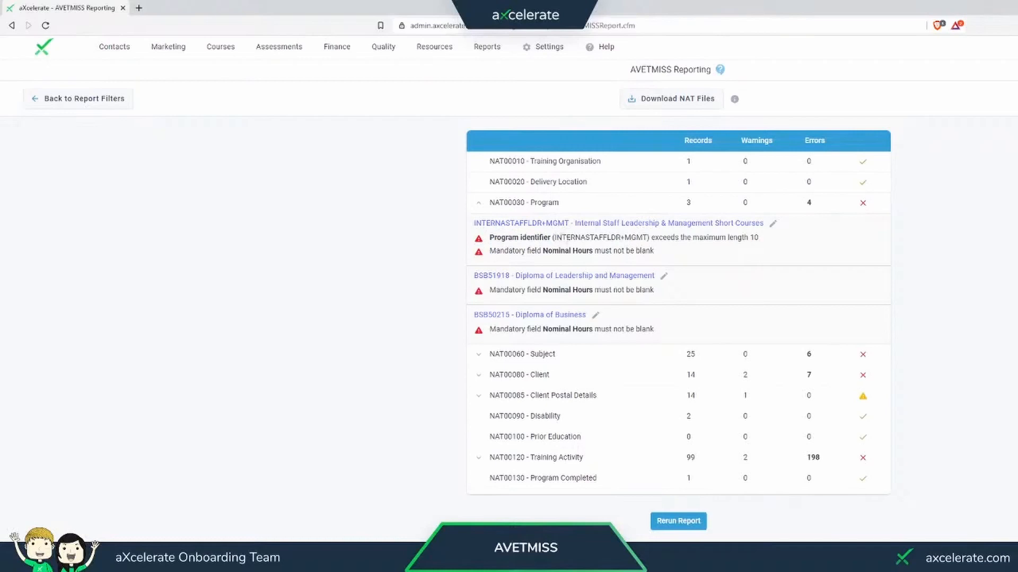
pyautogui.moveTo(720, 239); pyautogui.dragTo(759, 239)
pyautogui.click(760, 238)
pyautogui.doubleClick(755, 238)
pyautogui.moveTo(581, 238); pyautogui.dragTo(643, 238)
pyautogui.click(644, 238)
# - Open the Internal Staff Leadership & Management Short Courses qualification from the report and enable Unit of Competency Enrolment Only
pyautogui.click(588, 226)
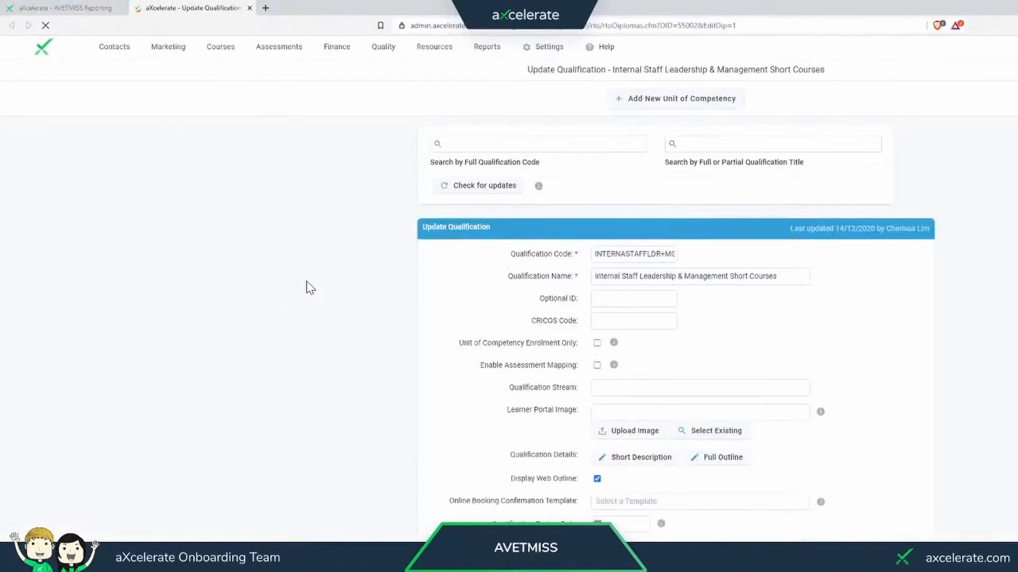
pyautogui.moveTo(606, 254); pyautogui.dragTo(721, 255)
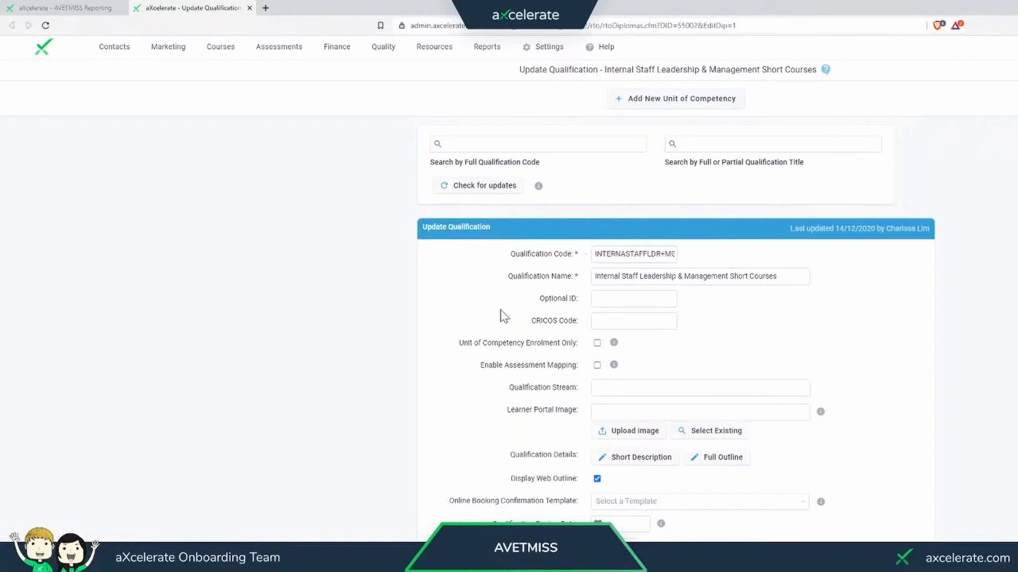
pyautogui.moveTo(457, 343); pyautogui.dragTo(558, 345)
pyautogui.click(563, 344)
pyautogui.moveTo(613, 344)
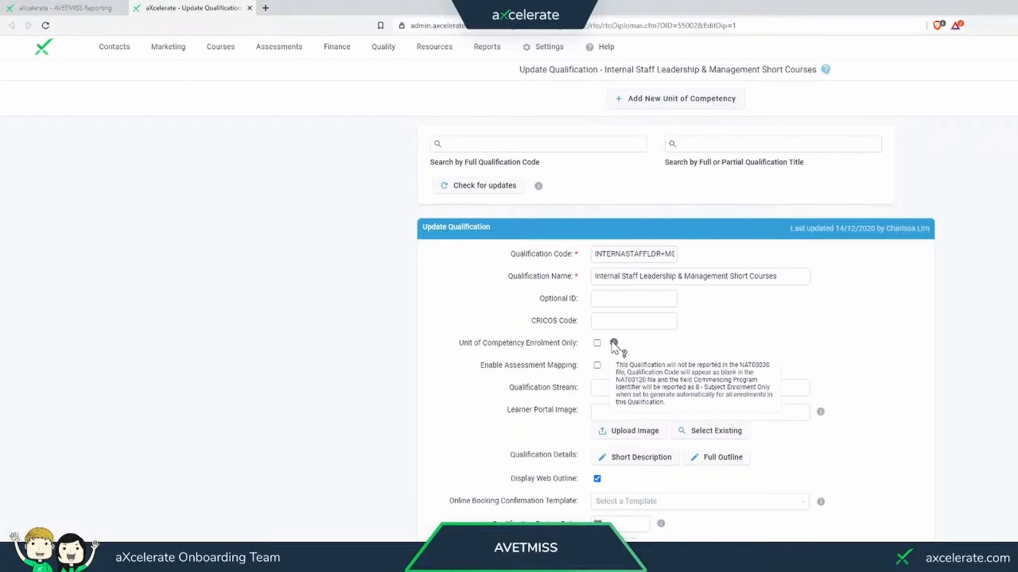
pyautogui.click(597, 343)
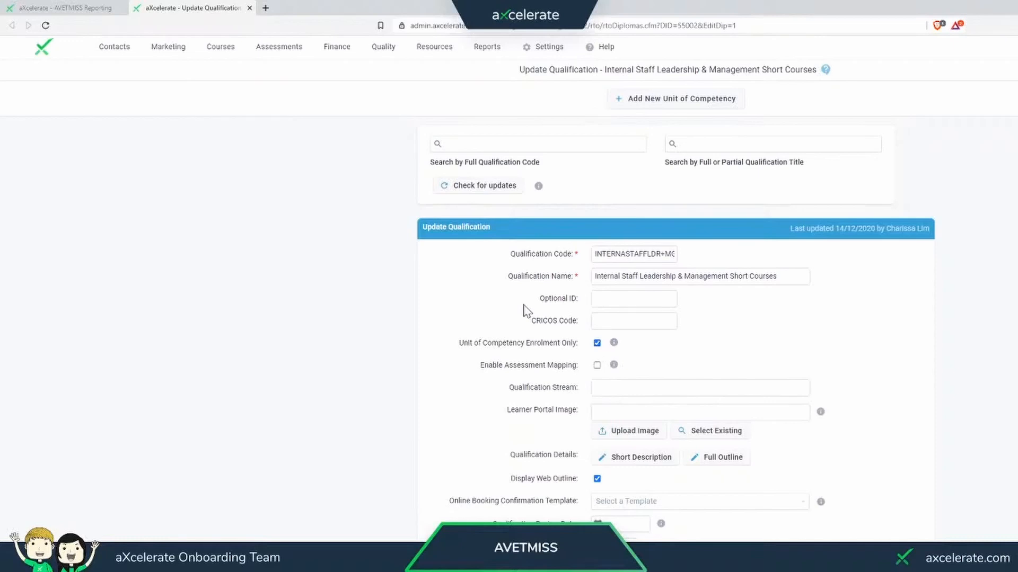
# - Examine the short courses qualification's units of competency alongside its Unit of Competency Enrolment Only setting and explanation
pyautogui.scroll(-2, 525, 310)
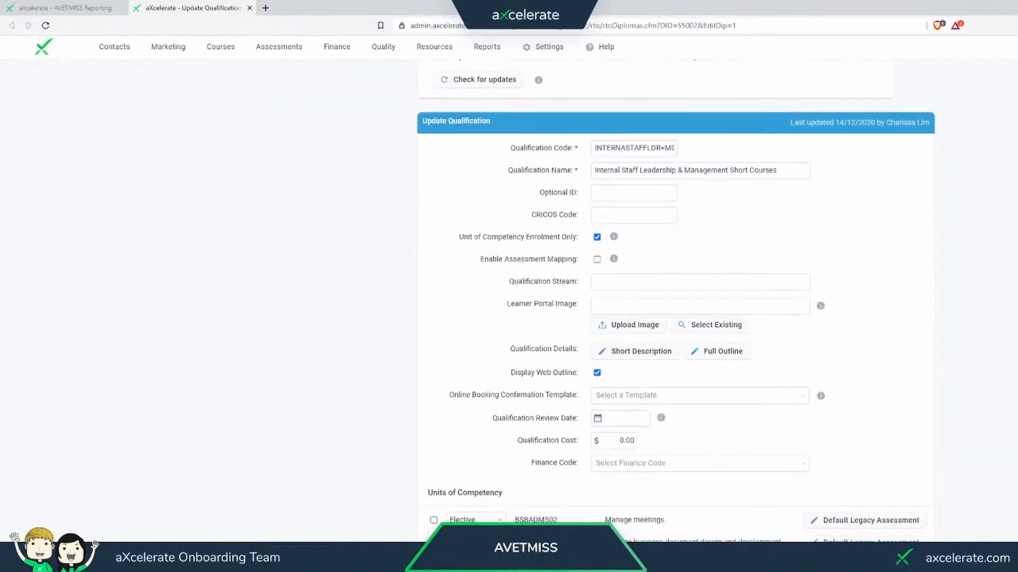
pyautogui.scroll(-1, 586, 216)
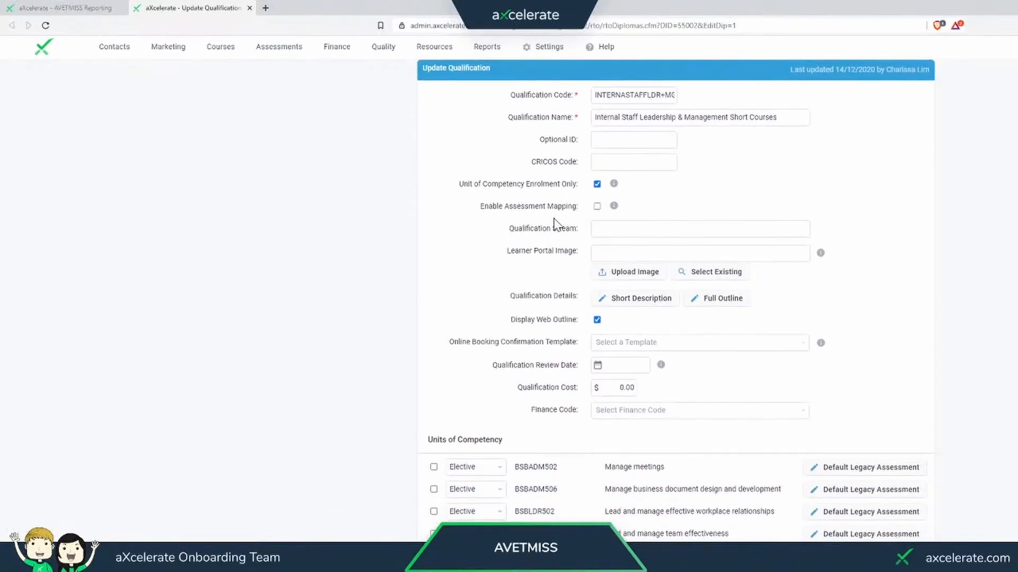
pyautogui.scroll(-2, 555, 223)
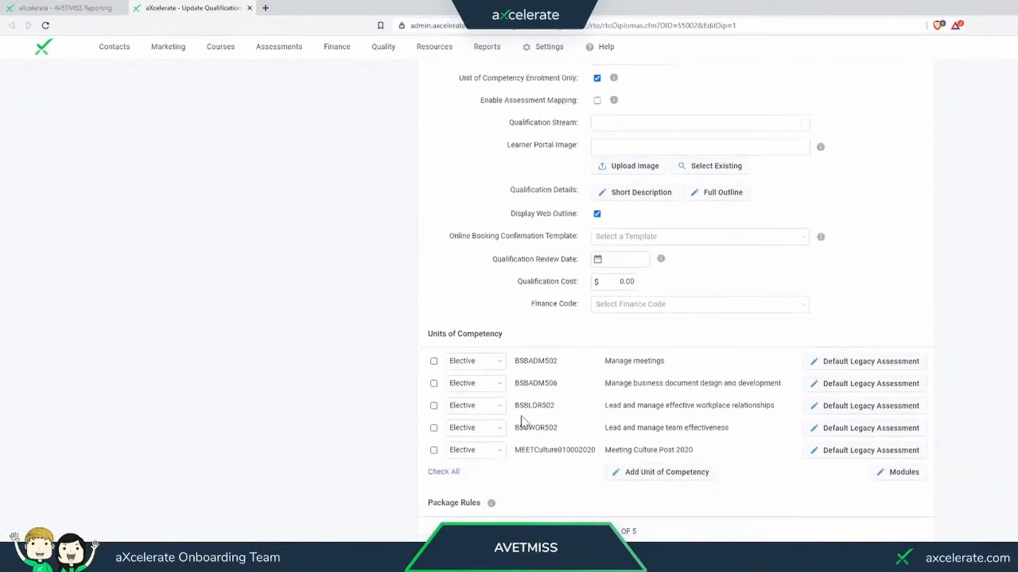
pyautogui.moveTo(522, 368); pyautogui.dragTo(660, 364)
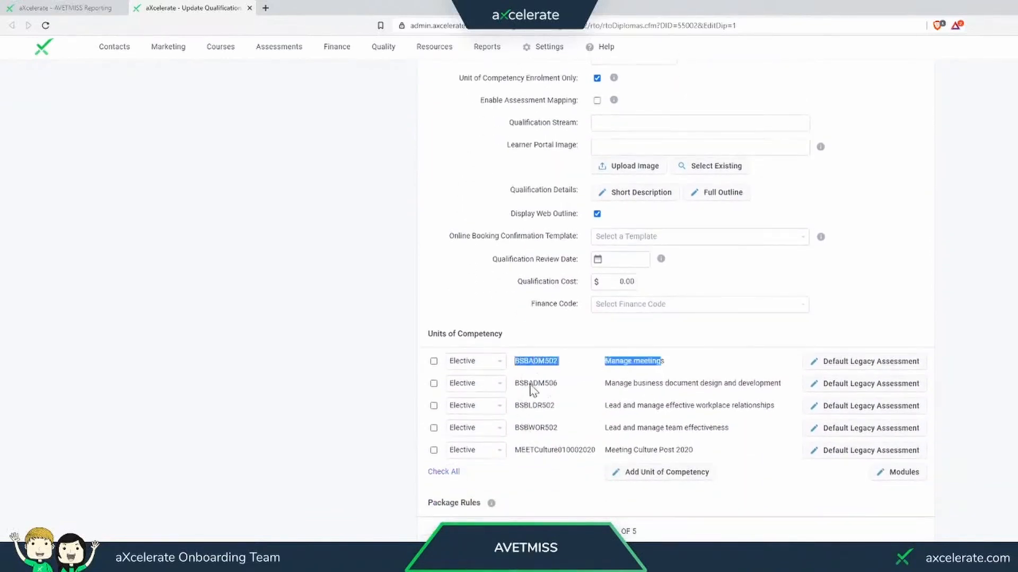
pyautogui.moveTo(528, 385); pyautogui.dragTo(668, 390)
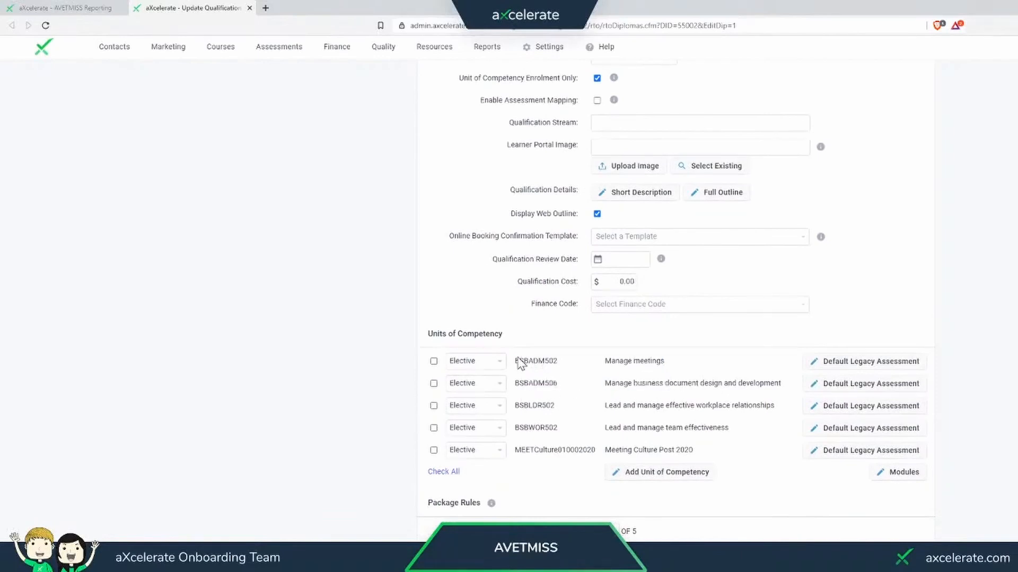
pyautogui.moveTo(518, 363); pyautogui.dragTo(663, 365)
pyautogui.click(636, 373)
pyautogui.scroll(3, 634, 371)
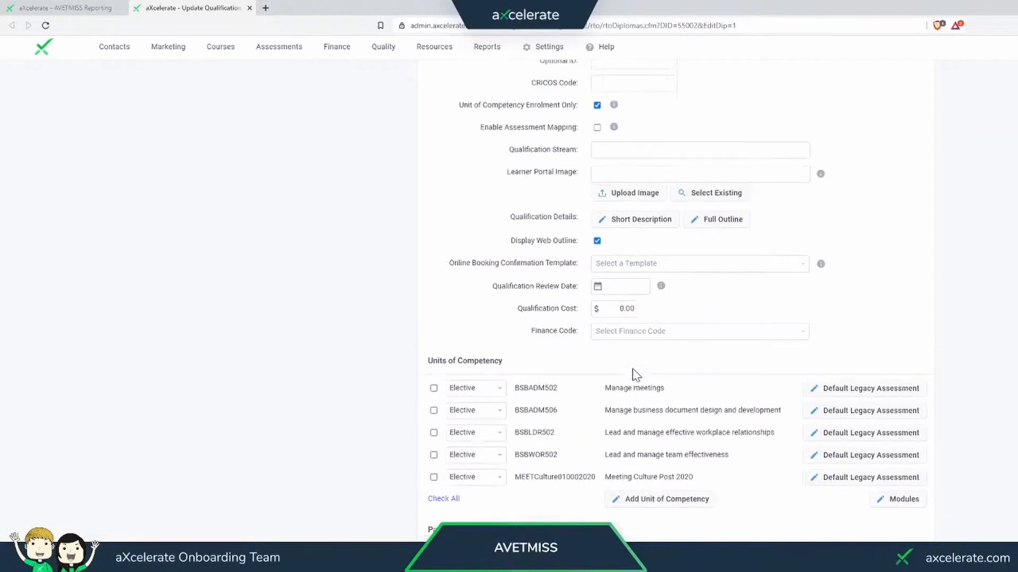
pyautogui.moveTo(459, 236); pyautogui.dragTo(580, 250)
pyautogui.click(579, 237)
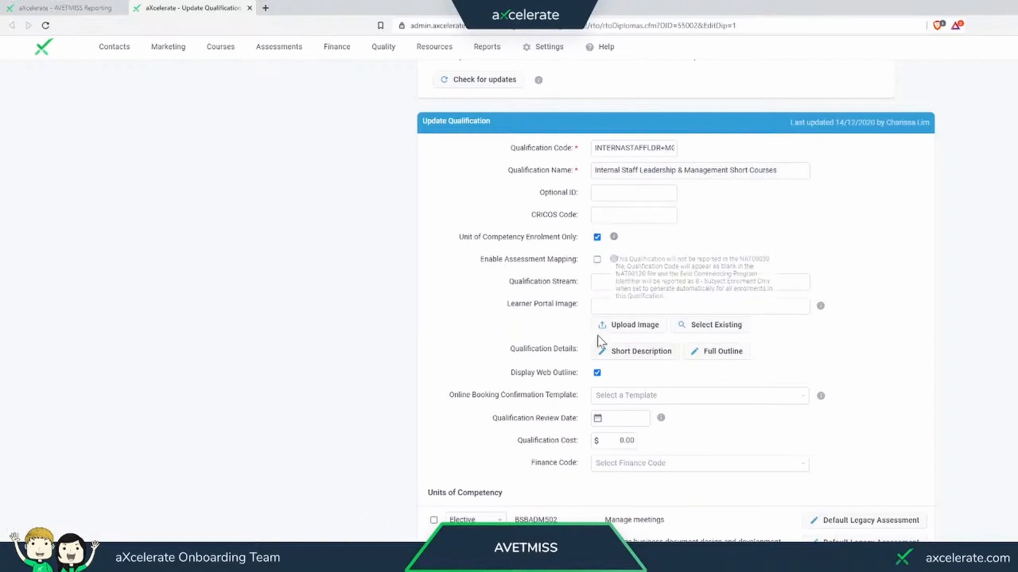
pyautogui.moveTo(514, 520); pyautogui.dragTo(674, 527)
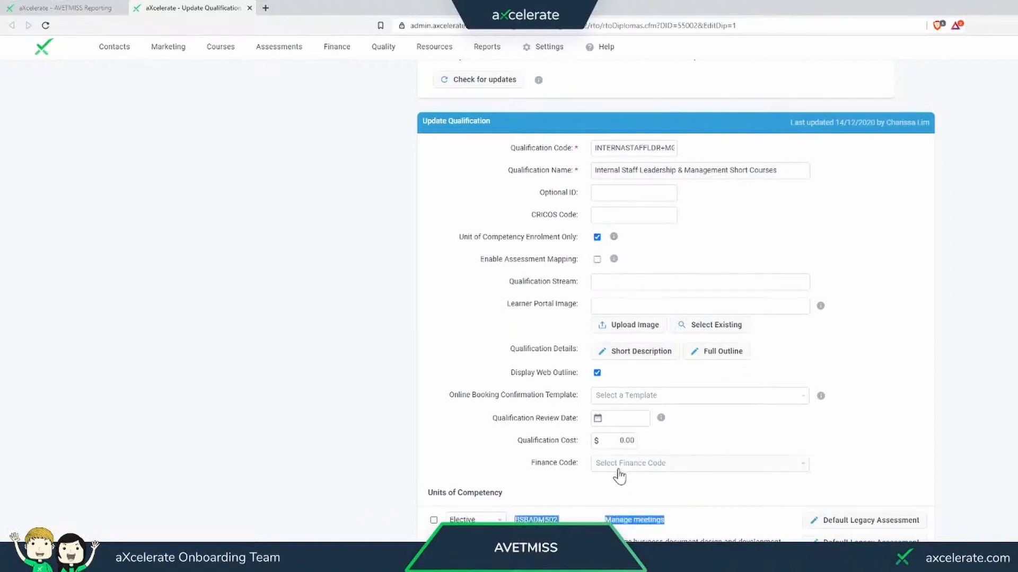
pyautogui.scroll(-2, 545, 457)
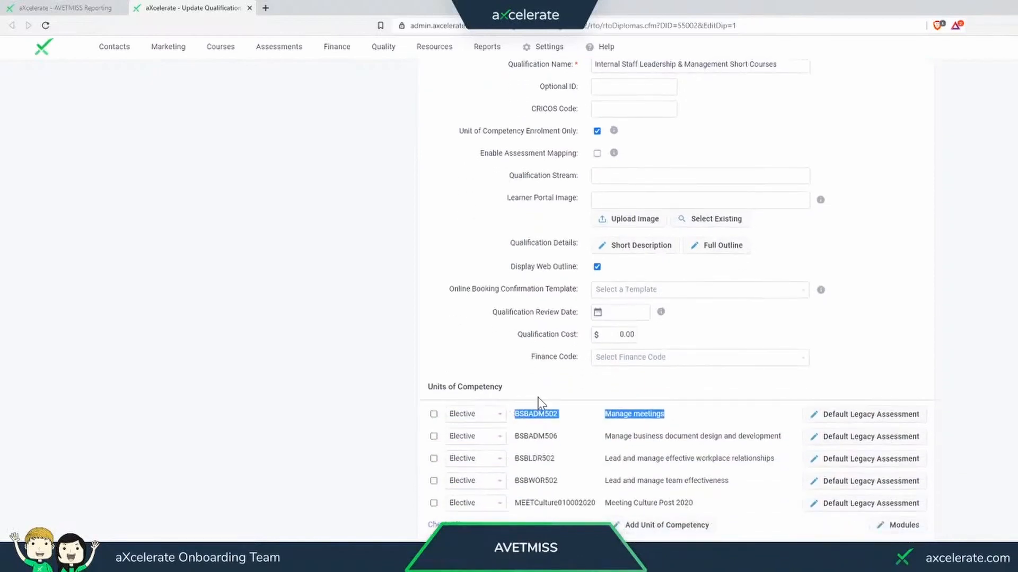
pyautogui.click(532, 421)
pyautogui.scroll(1, 532, 365)
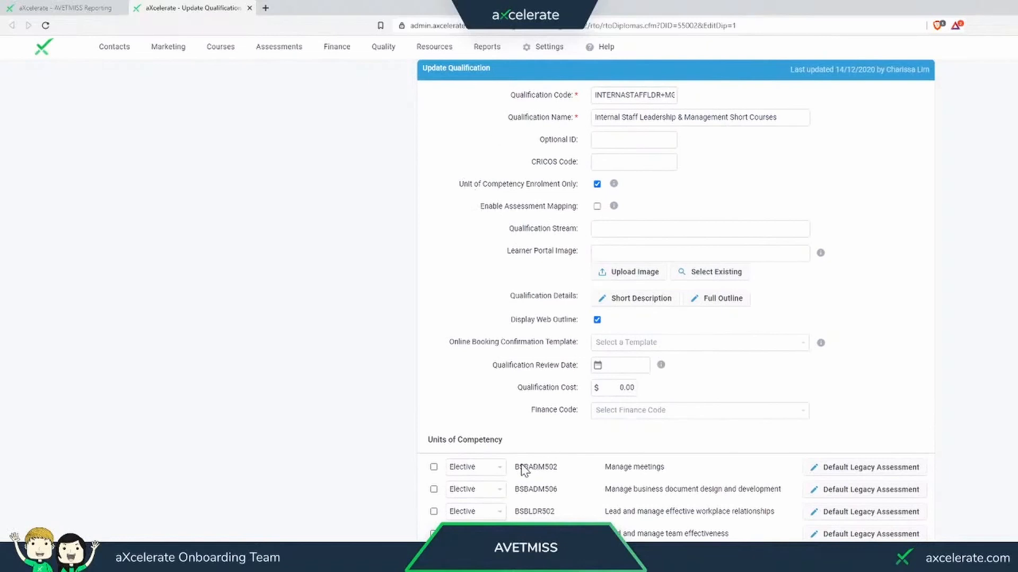
pyautogui.moveTo(520, 467); pyautogui.dragTo(541, 501)
pyautogui.click(524, 429)
pyautogui.scroll(-5, 518, 419)
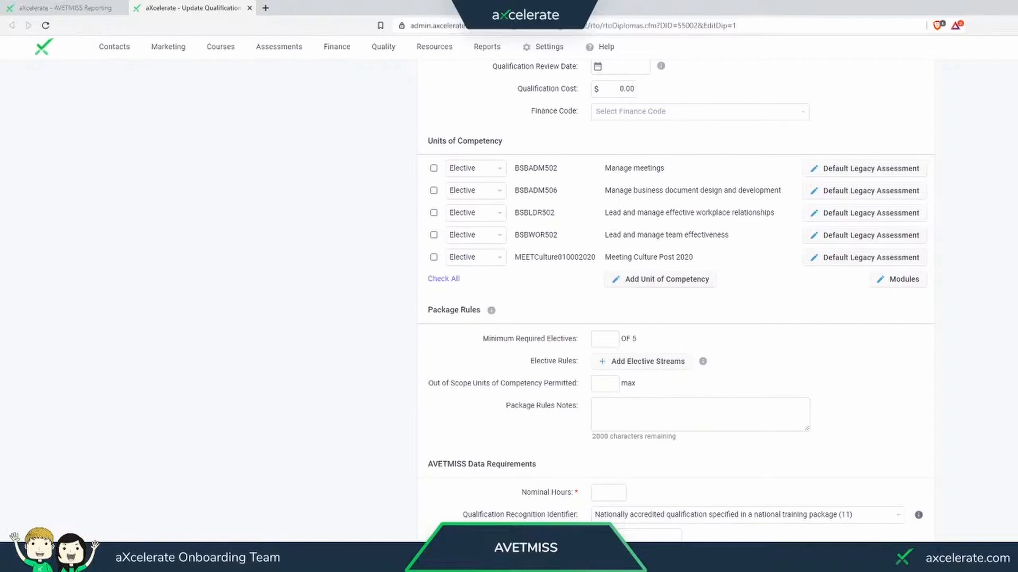
pyautogui.scroll(4, 509, 493)
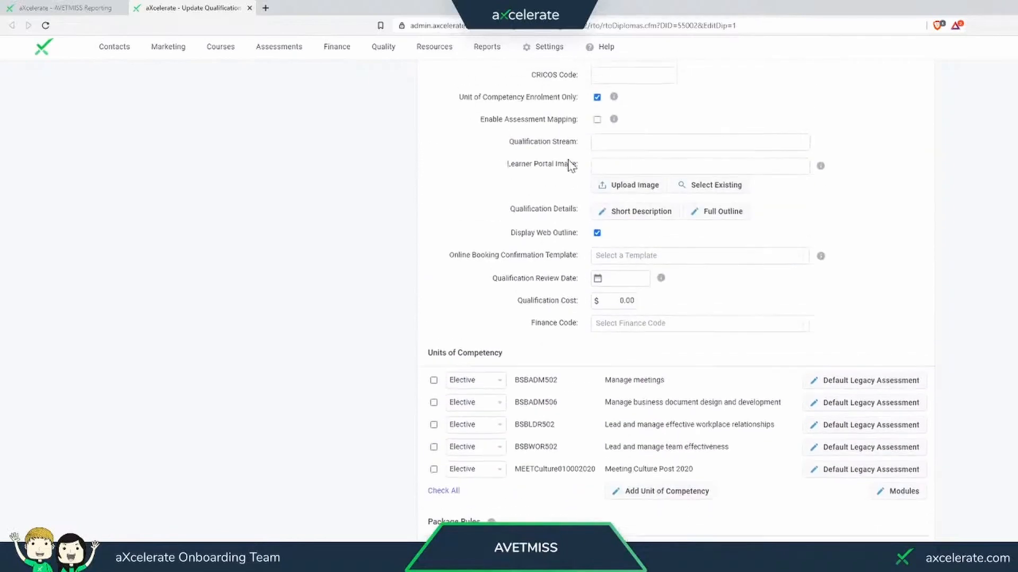
# - Save the updated short courses qualification and return to the AVETMISS report results
pyautogui.scroll(-4, 678, 298)
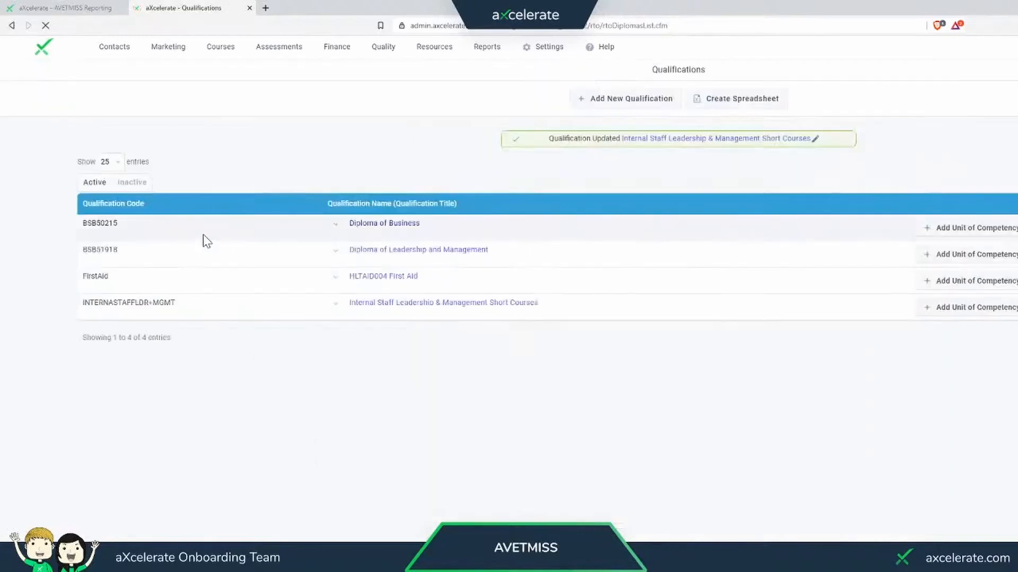
pyautogui.click(72, 7)
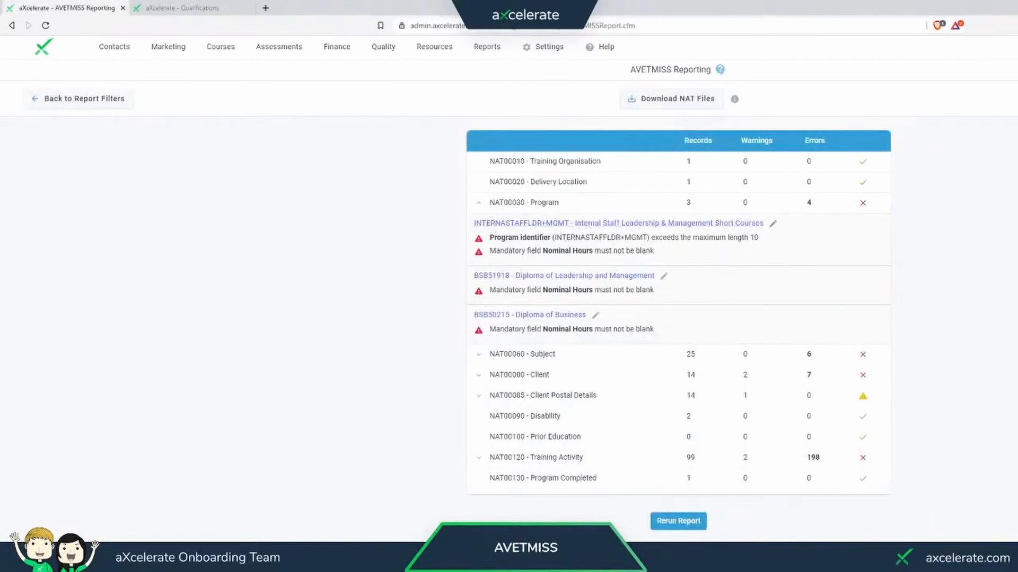
# - Review the program identifier length and blank Nominal Hours errors listed under NAT00030 Program
pyautogui.moveTo(548, 237); pyautogui.dragTo(582, 237)
pyautogui.click(582, 238)
pyautogui.moveTo(519, 237); pyautogui.dragTo(759, 239)
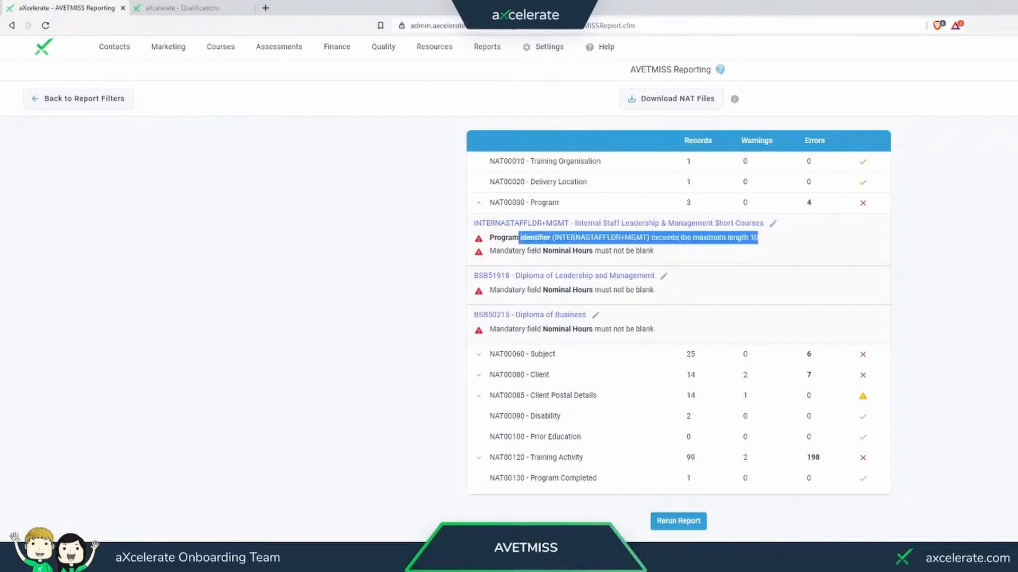
pyautogui.click(733, 251)
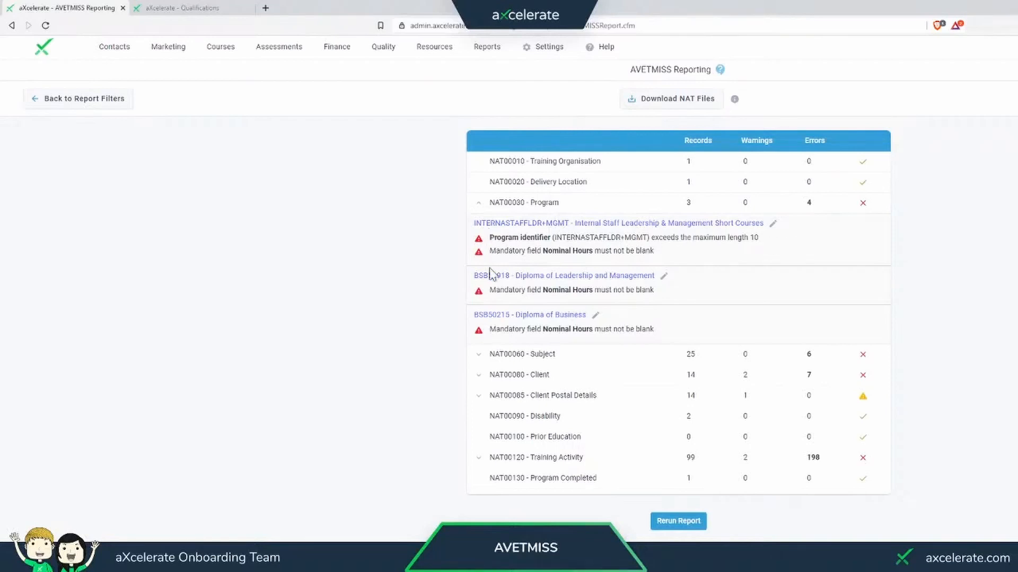
pyautogui.moveTo(488, 251); pyautogui.dragTo(577, 251)
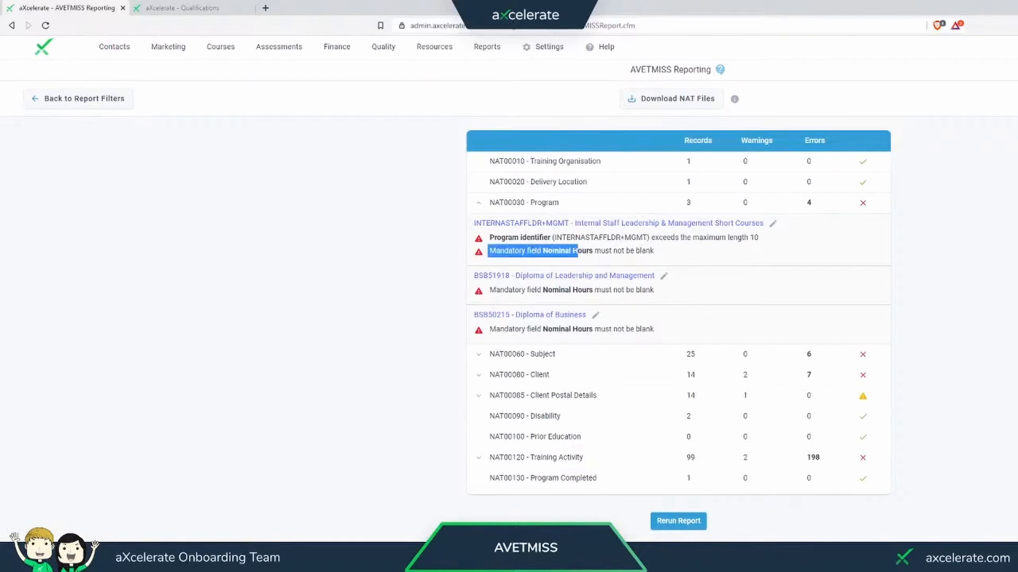
pyautogui.click(578, 251)
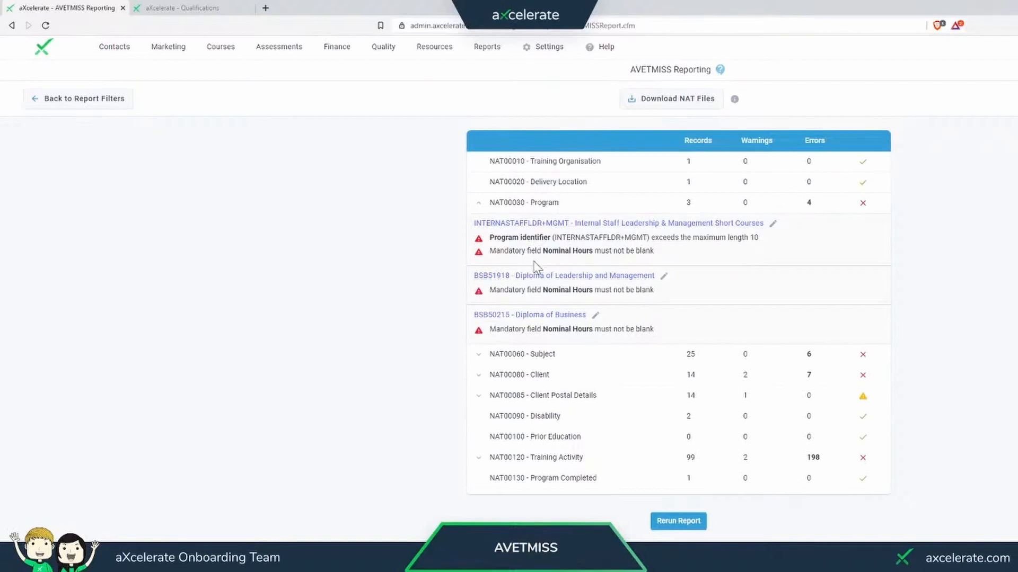
# - Open the BSB51918 Diploma of Leadership and Management qualification, set its Nominal Hours to 660 and save it
pyautogui.click(511, 277)
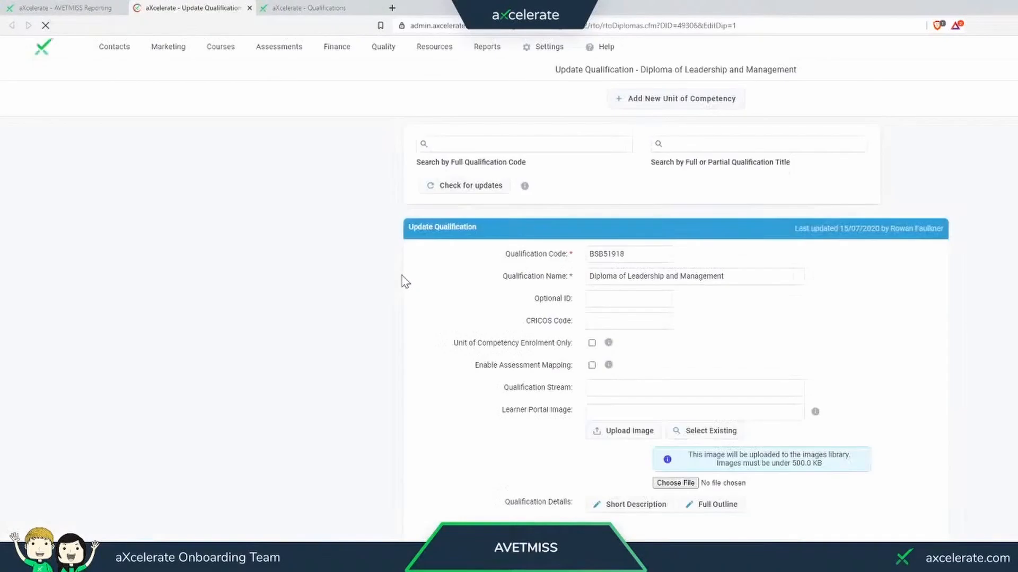
pyautogui.scroll(-4, 404, 281)
pyautogui.scroll(-15, 404, 281)
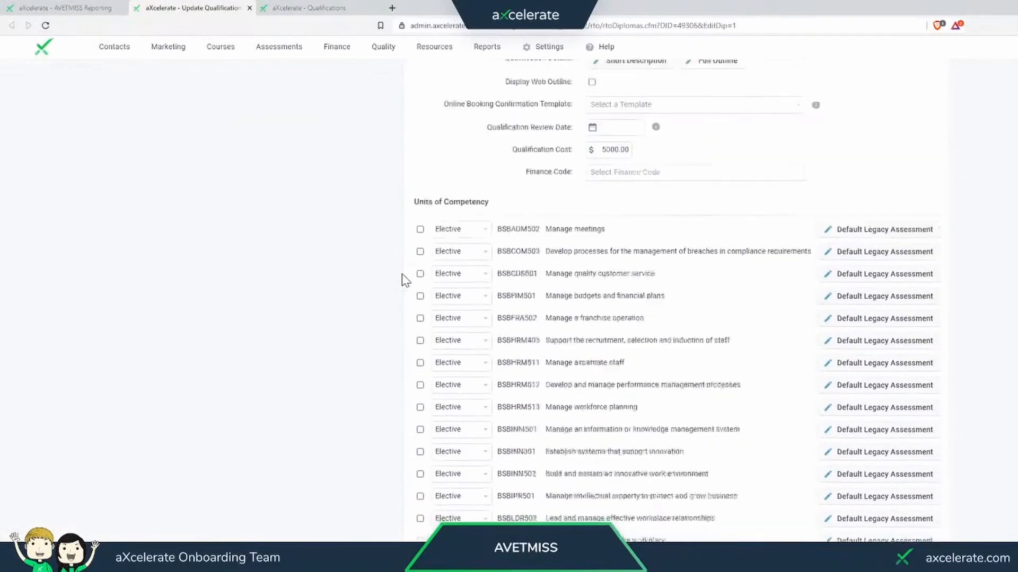
pyautogui.scroll(-4, 404, 281)
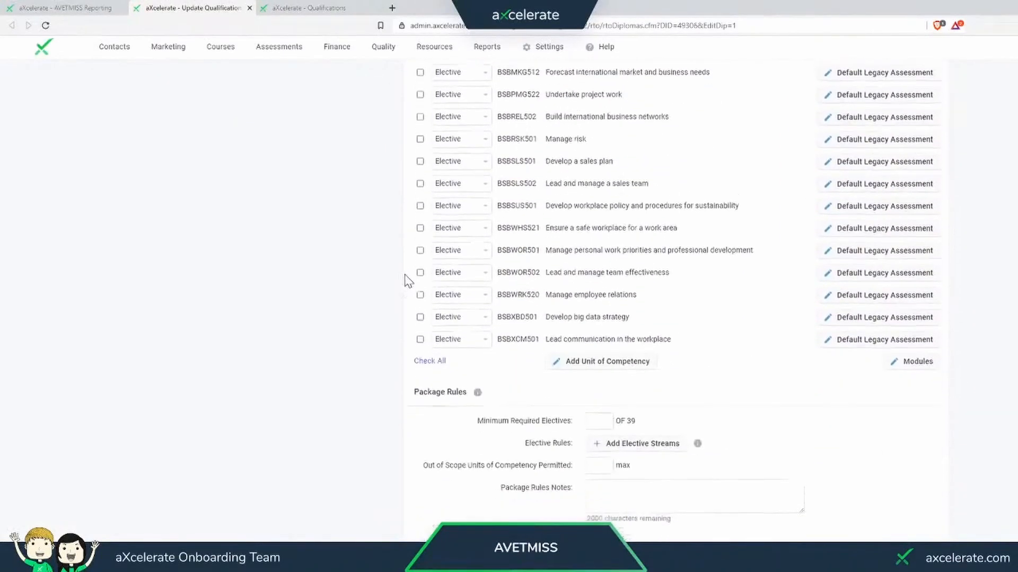
pyautogui.moveTo(459, 484); pyautogui.dragTo(567, 493)
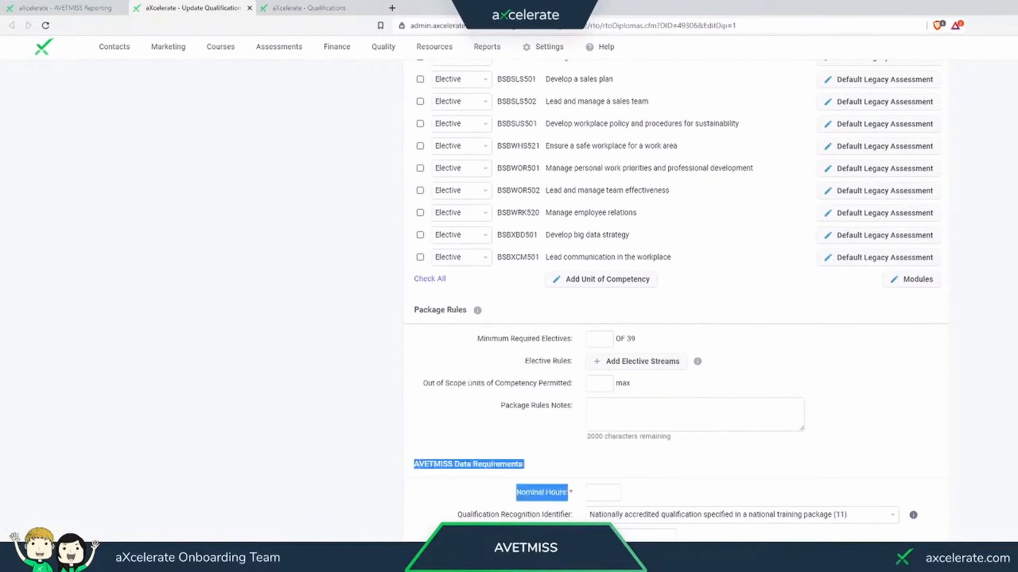
pyautogui.doubleClick(557, 493)
pyautogui.click(574, 498)
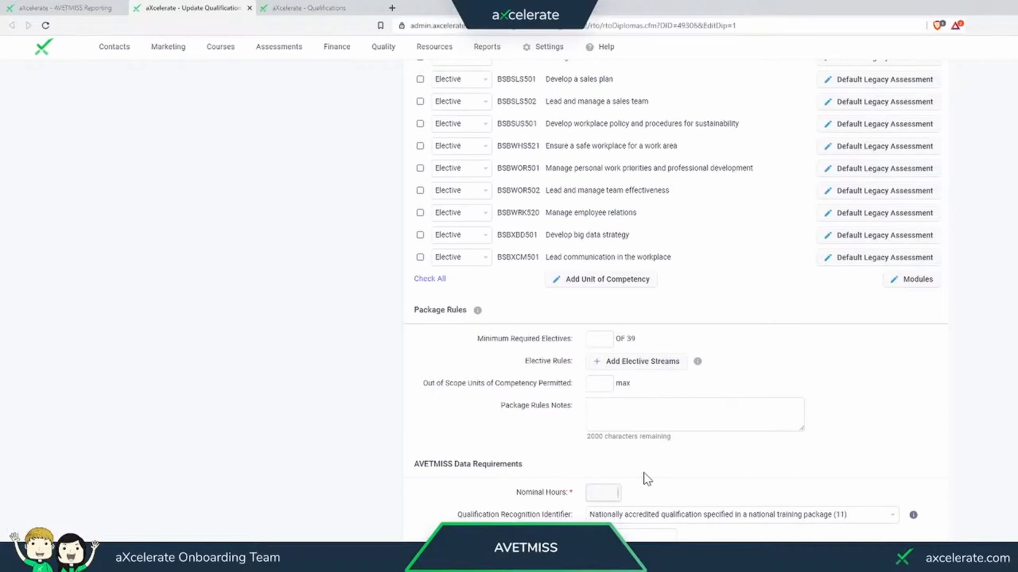
pyautogui.write('660')
pyautogui.click(898, 554)
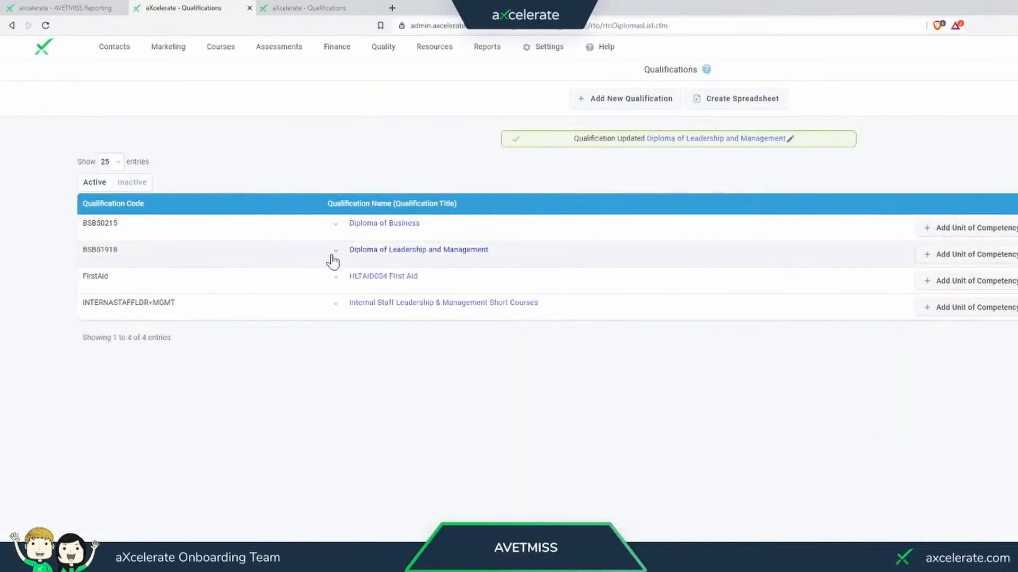
# - Close the qualification pages, then rerun the AVETMISS report and expand its NAT00030 Program errors
pyautogui.middleClick(214, 11)
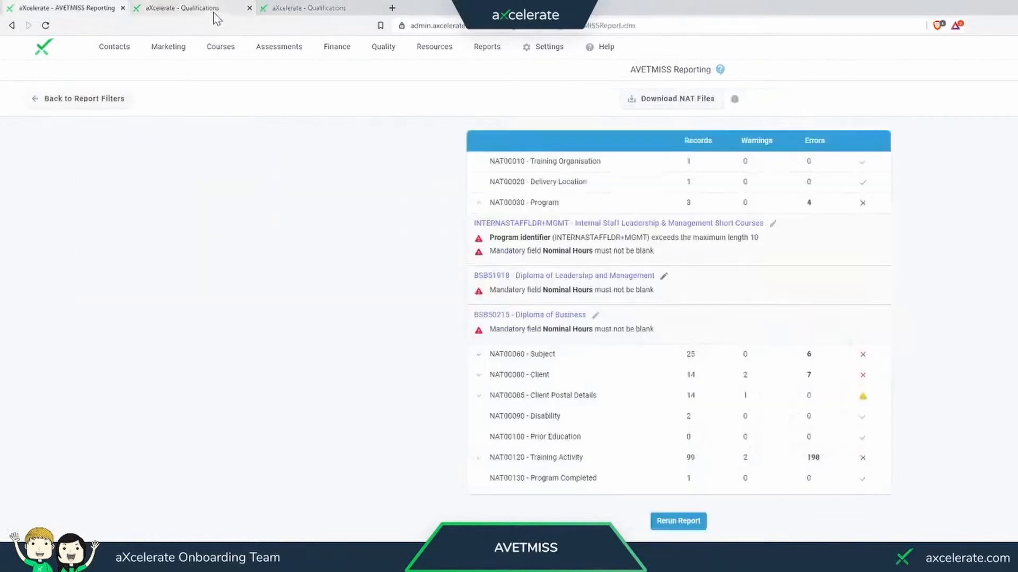
pyautogui.middleClick(214, 11)
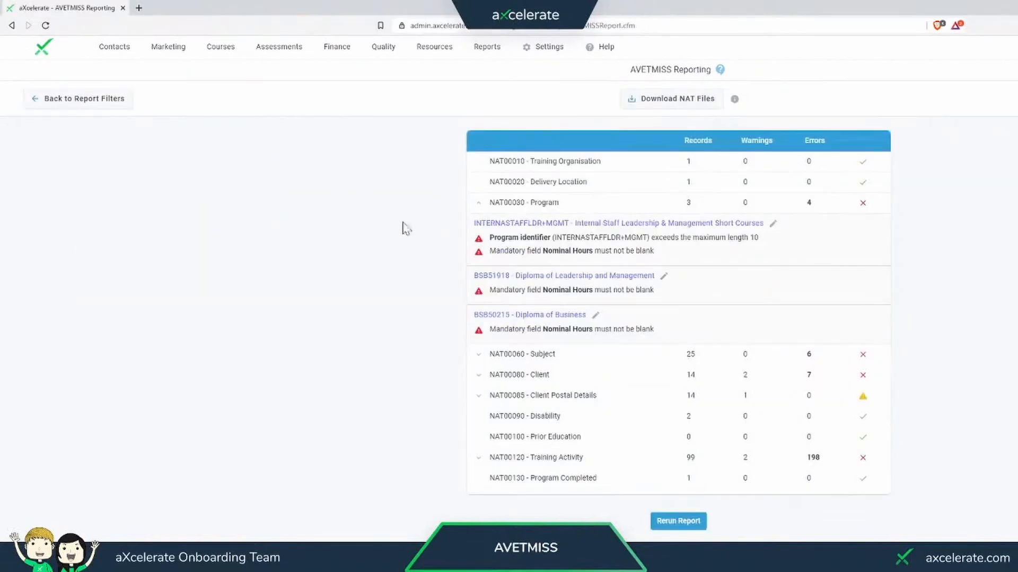
pyautogui.click(678, 524)
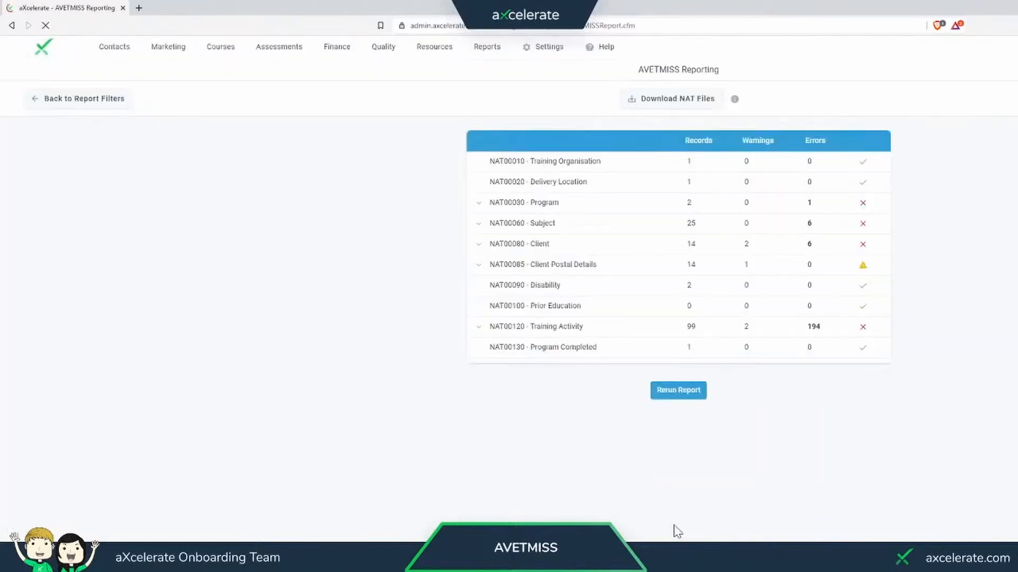
pyautogui.click(479, 203)
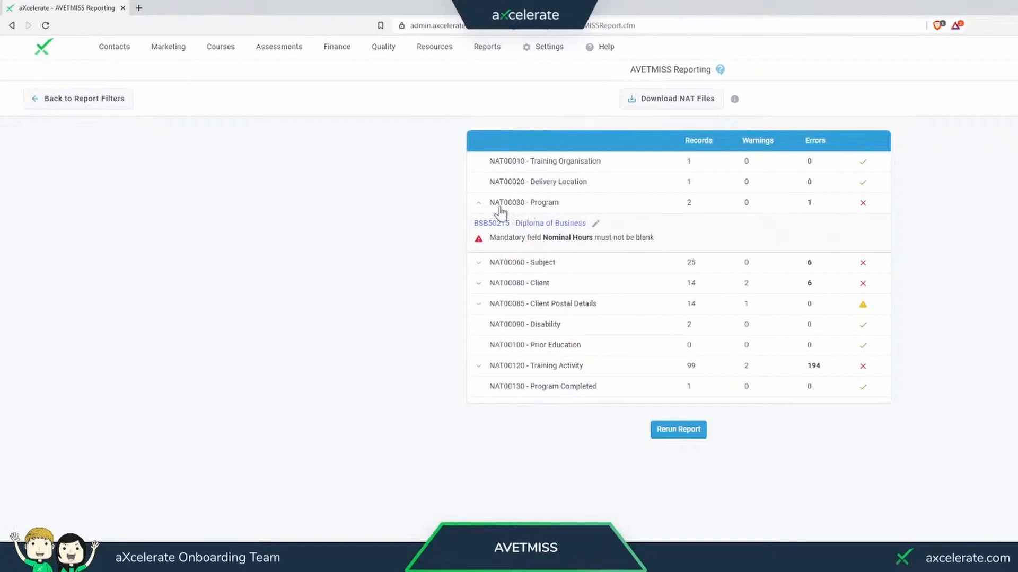
# - Collapse the NAT00030 Program errors, expand NAT00060 Subject and open the MEETCulture010002020 Meeting Culture Post 2020 unit
pyautogui.click(479, 204)
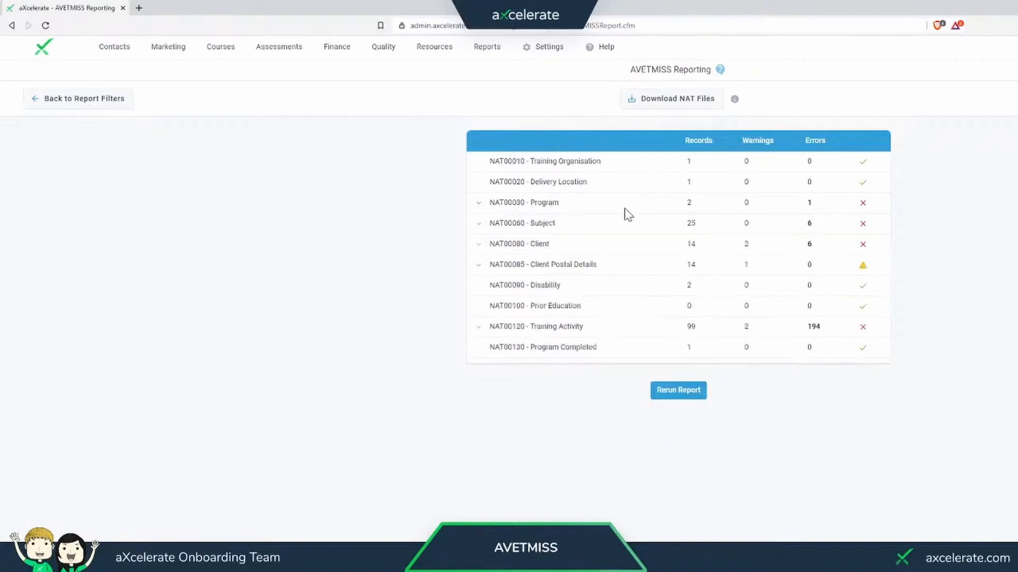
pyautogui.click(494, 227)
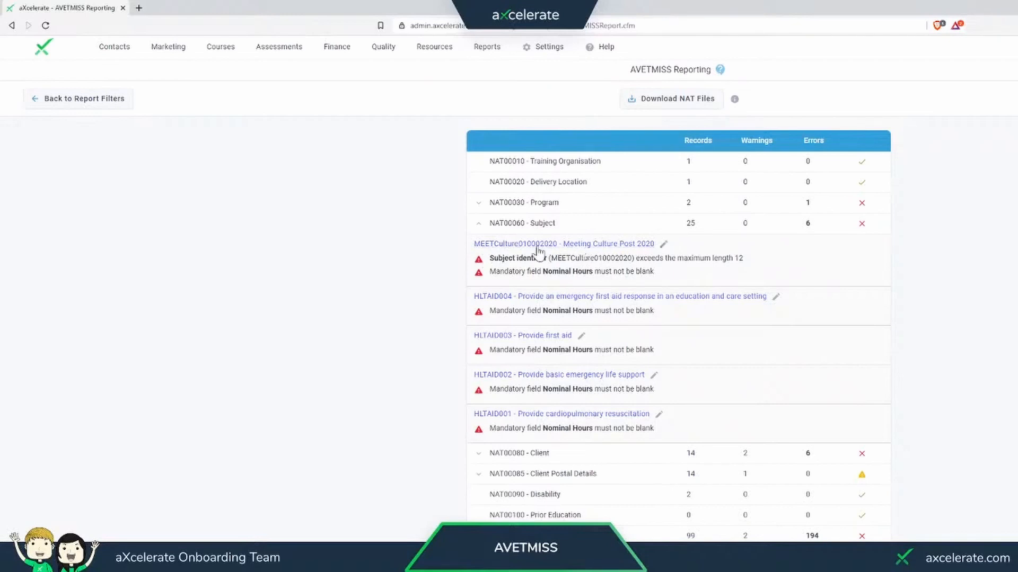
pyautogui.click(570, 248)
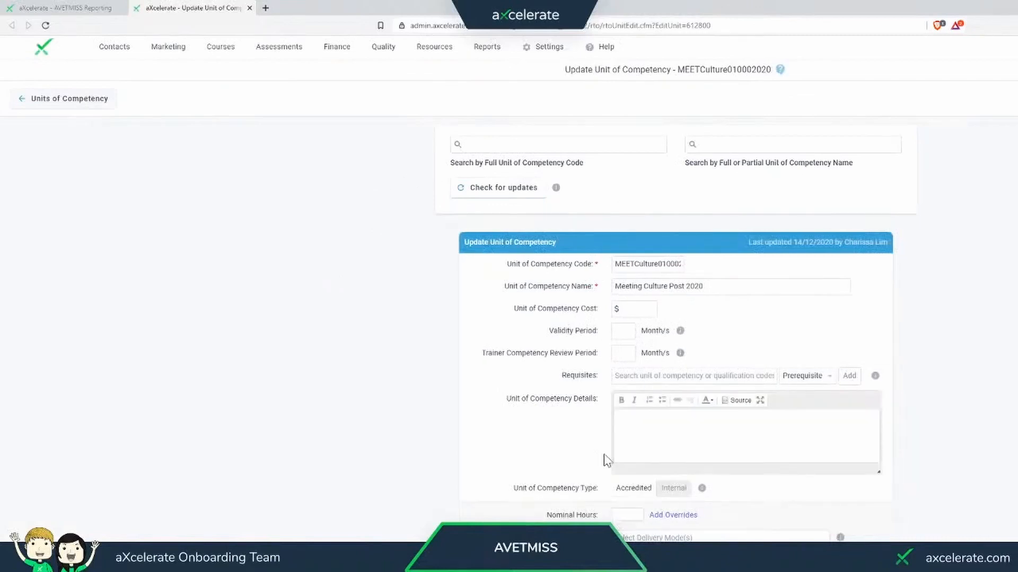
# - Change the Meeting Culture Post 2020 unit of competency type to Internal, save it and close its page
pyautogui.moveTo(513, 488); pyautogui.dragTo(613, 493)
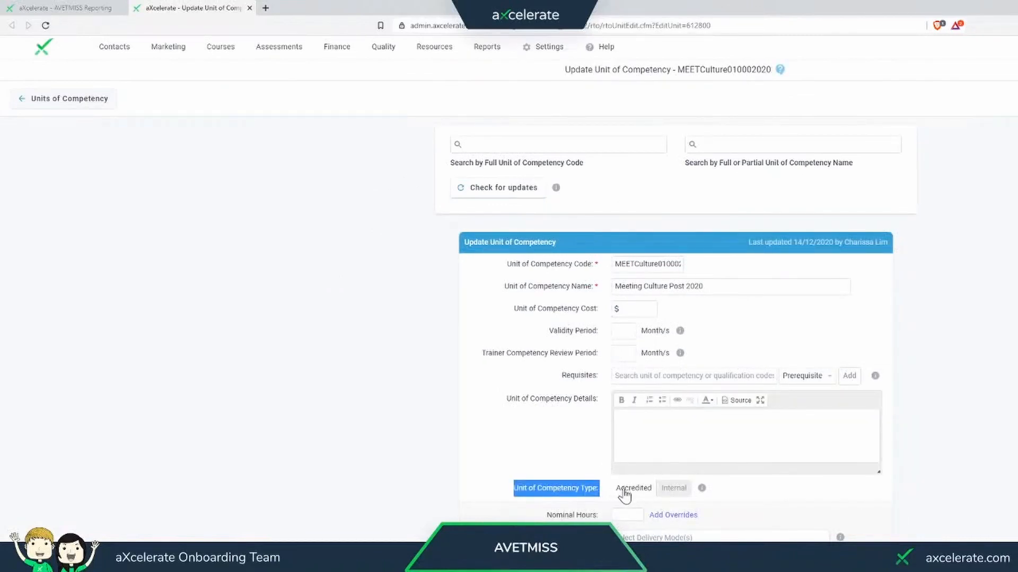
pyautogui.moveTo(616, 264); pyautogui.dragTo(700, 269)
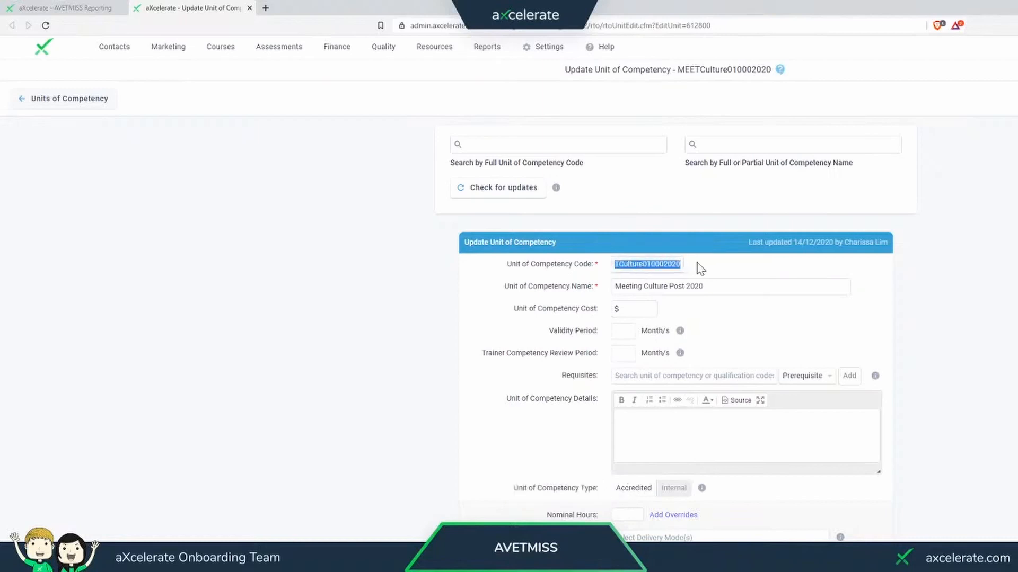
pyautogui.click(701, 271)
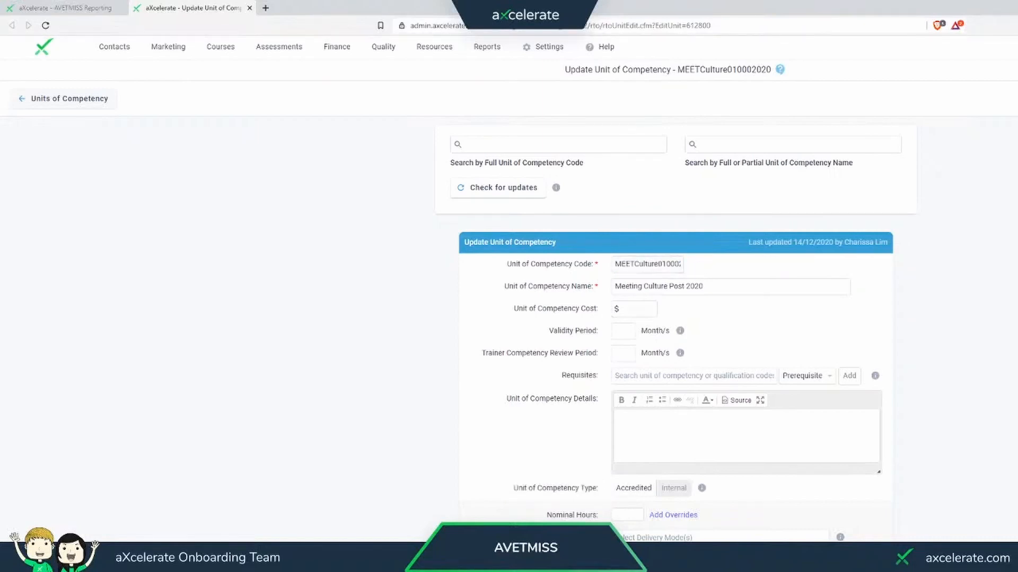
pyautogui.click(672, 490)
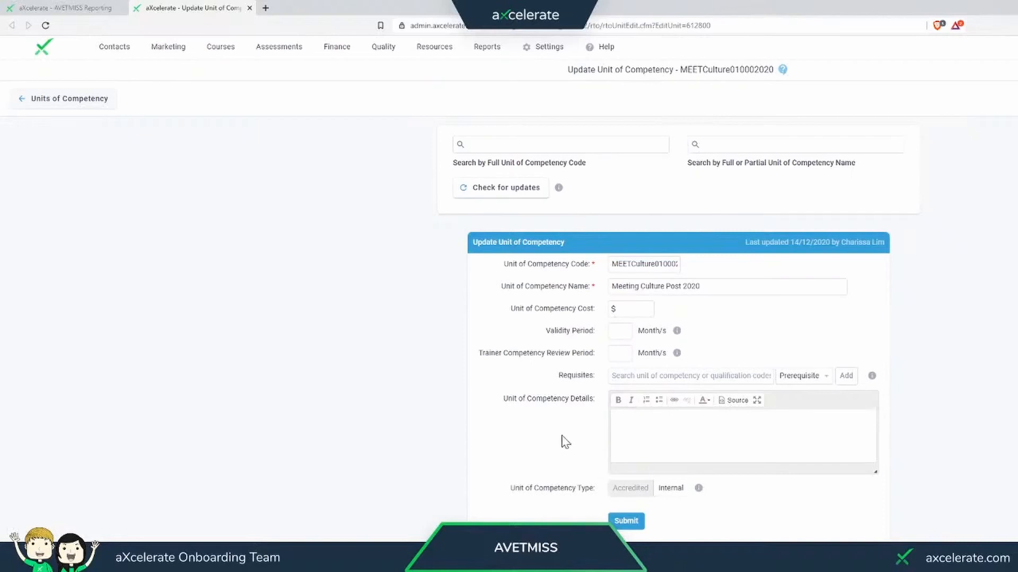
pyautogui.click(627, 523)
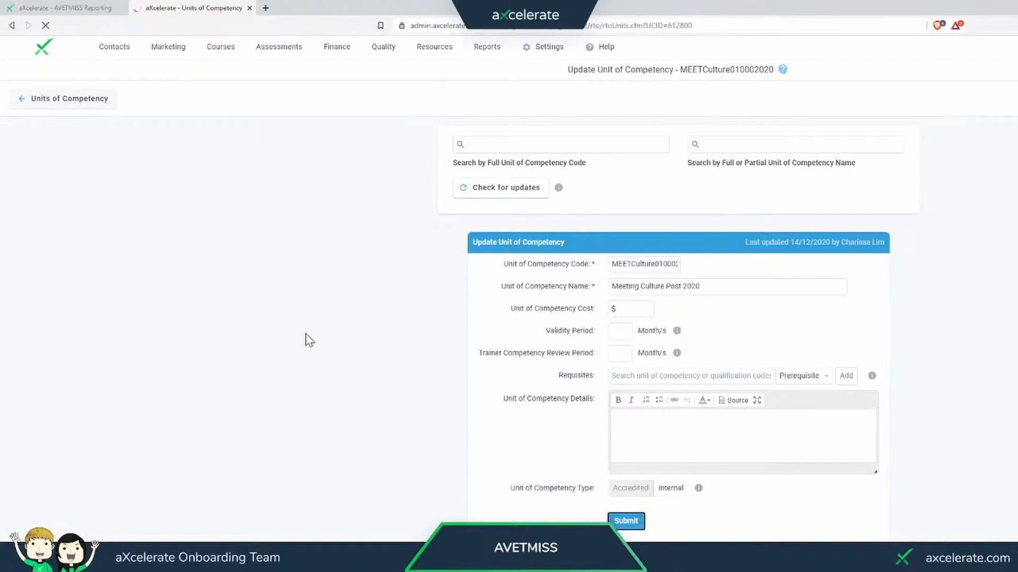
pyautogui.middleClick(215, 9)
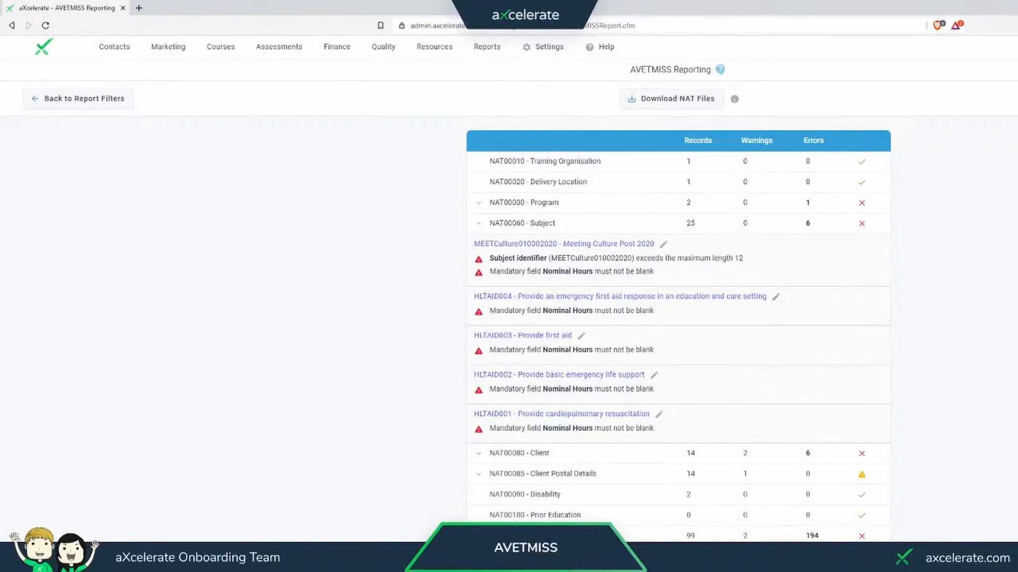
# - Open the HLTAID004 unit from the NAT00060 Subject errors and enter 5 as its Nominal Hours
pyautogui.moveTo(496, 311); pyautogui.dragTo(542, 310)
pyautogui.click(542, 311)
pyautogui.click(572, 298)
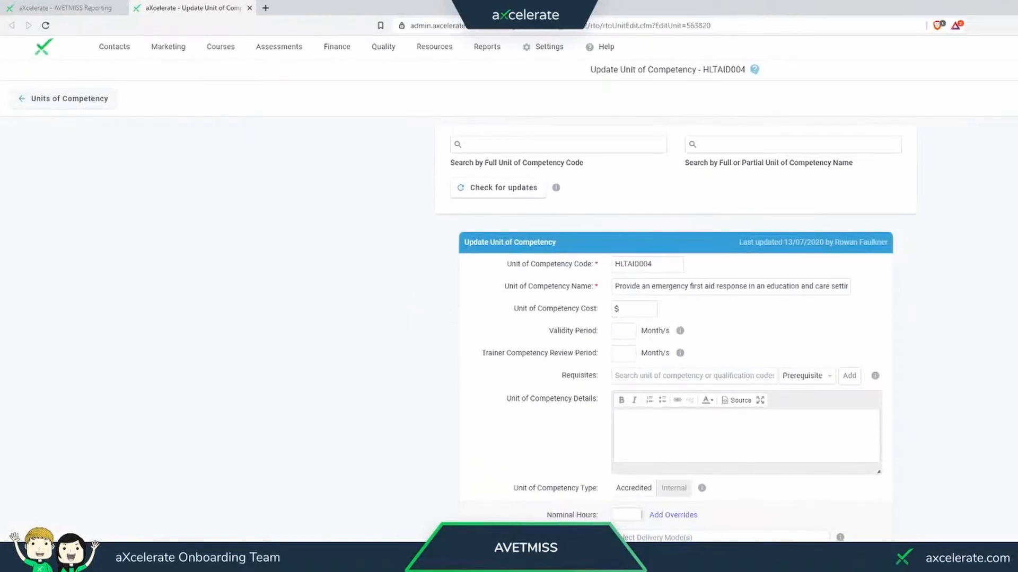
pyautogui.scroll(-1, 535, 505)
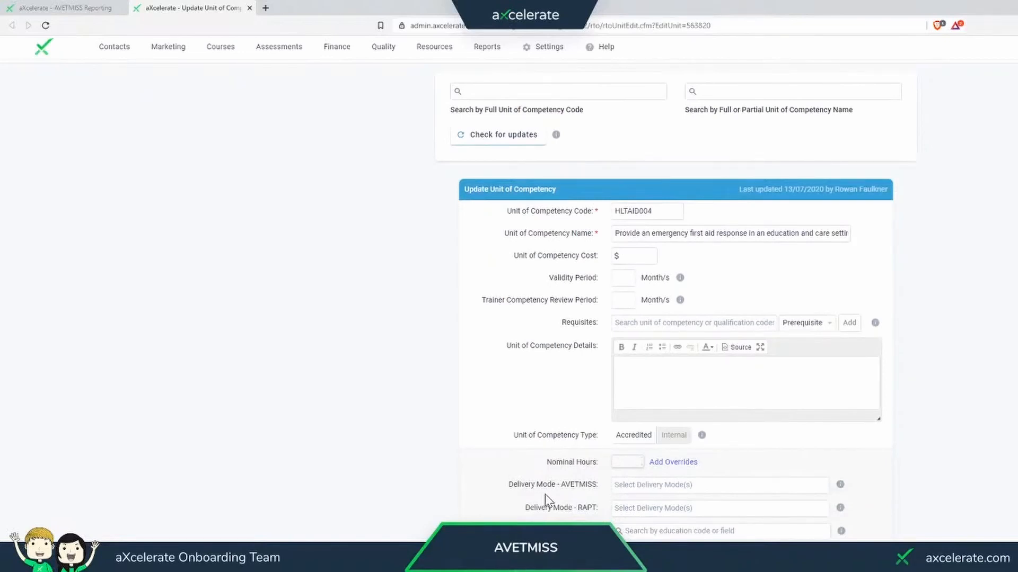
pyautogui.write('5')
# - Add a VIC override of 4 hours to the HLTAID004 unit's Nominal Hours
pyautogui.click(655, 463)
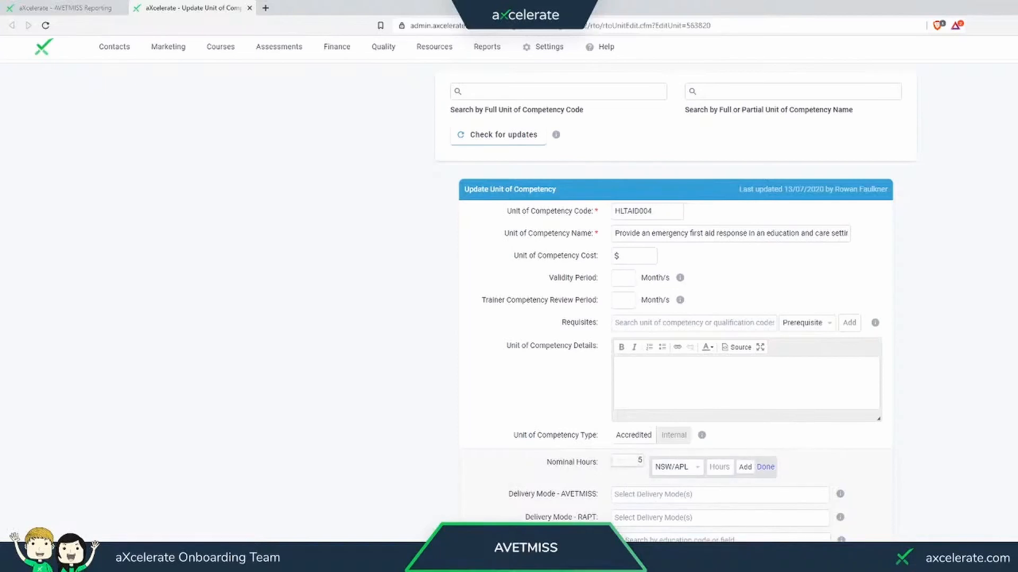
pyautogui.click(677, 473)
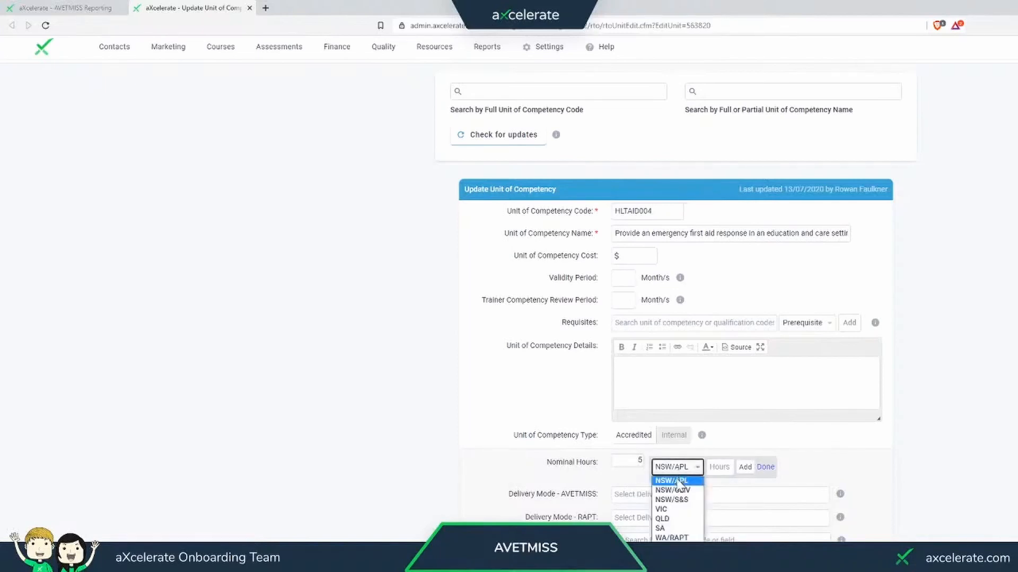
pyautogui.click(662, 509)
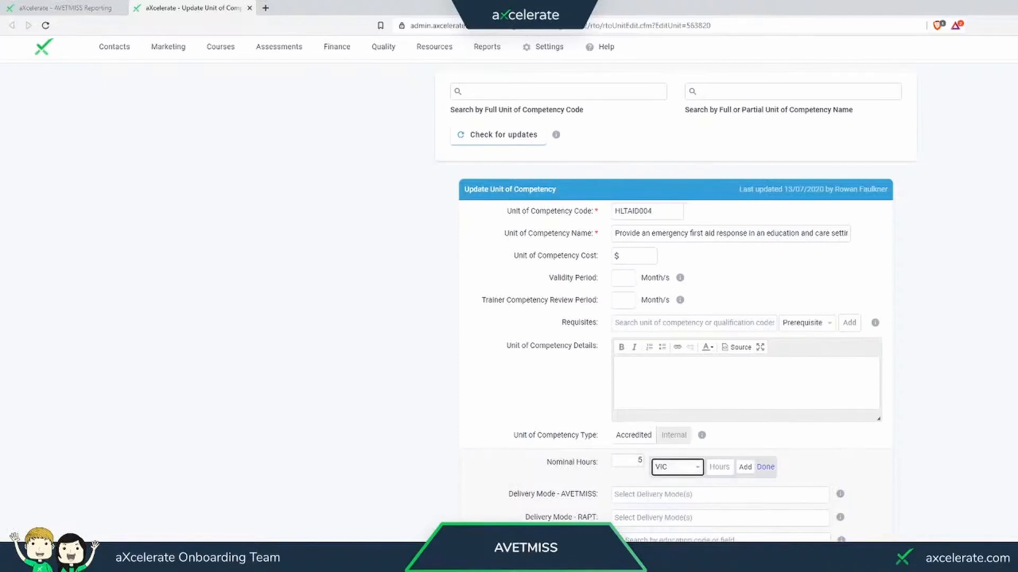
pyautogui.press('Tab')
pyautogui.write('4')
pyautogui.click(745, 468)
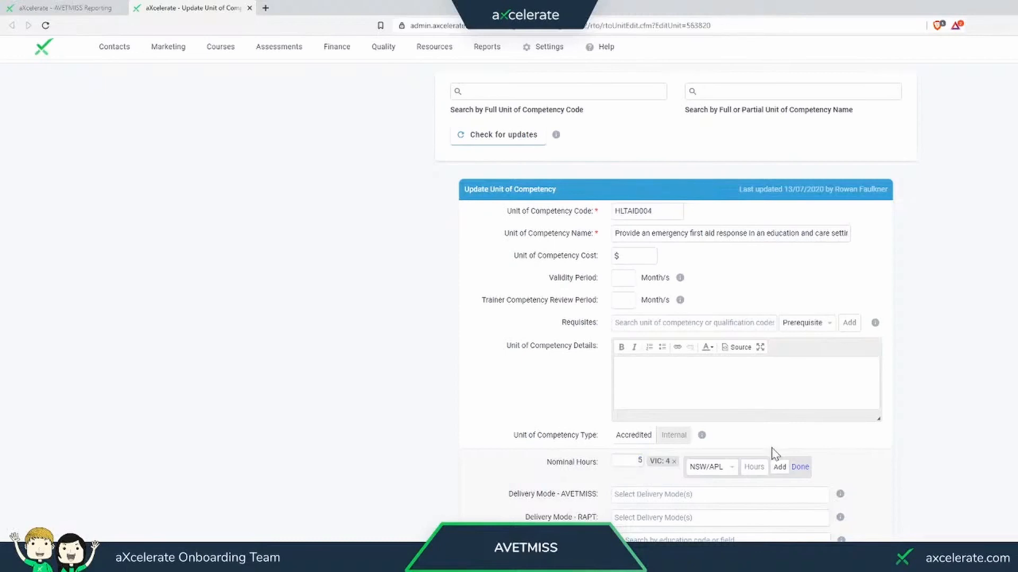
pyautogui.click(799, 468)
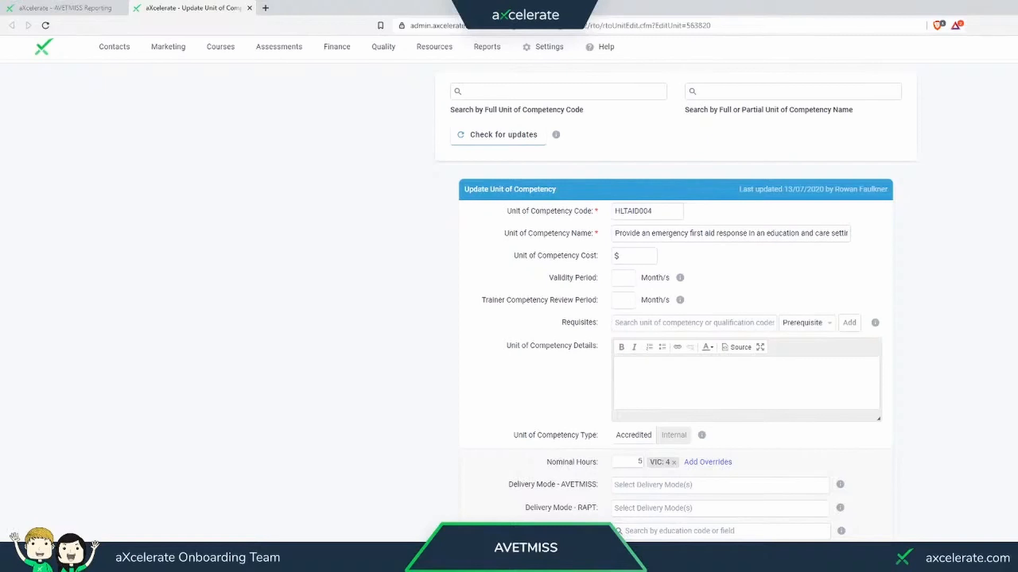
# - Clear the HLTAID004 unit's Nominal Hours and review the blank Nominal Hours errors under NAT00060 Subject in the report
pyautogui.doubleClick(639, 462)
pyautogui.click(83, 10)
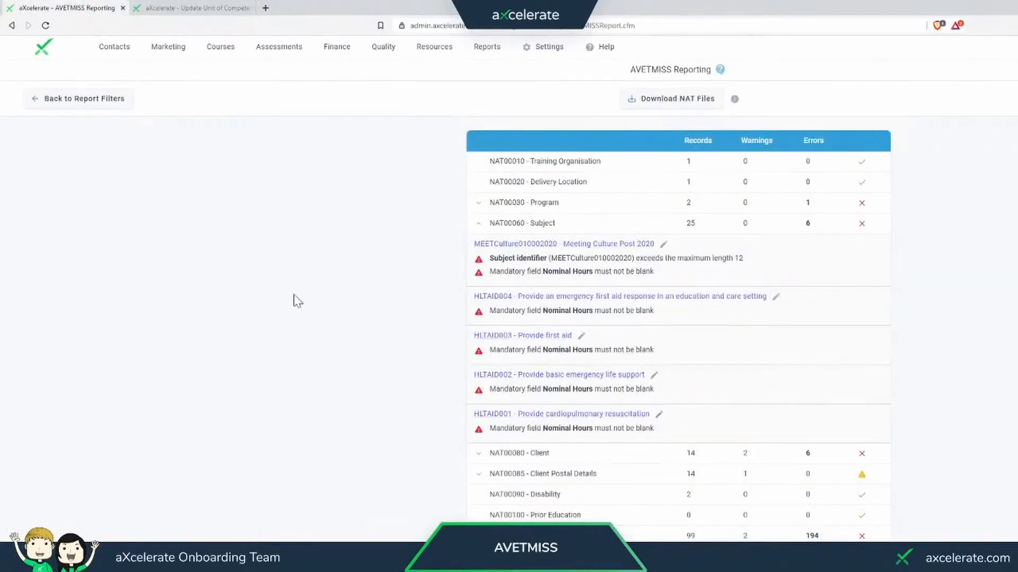
pyautogui.click(164, 7)
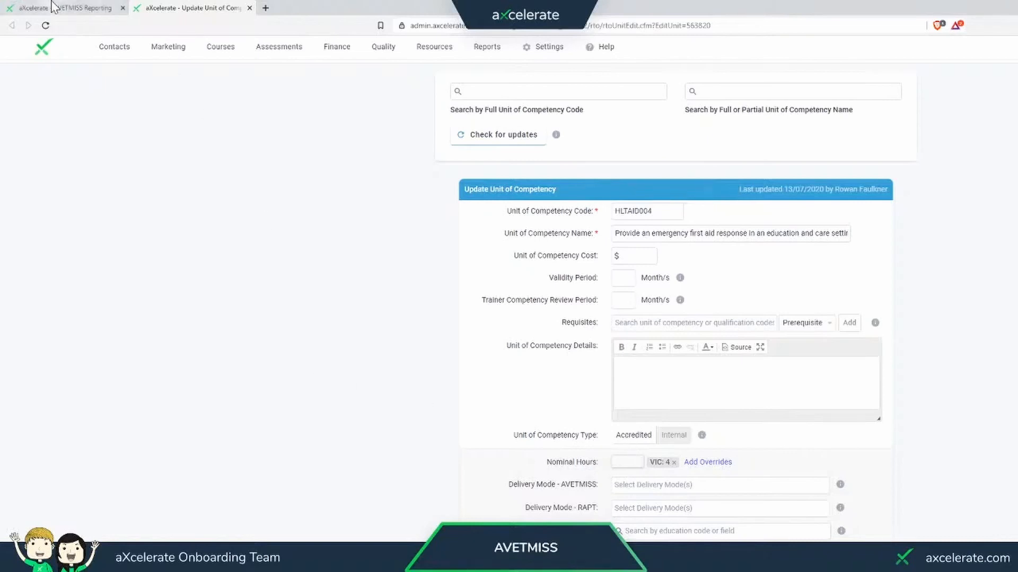
pyautogui.click(69, 8)
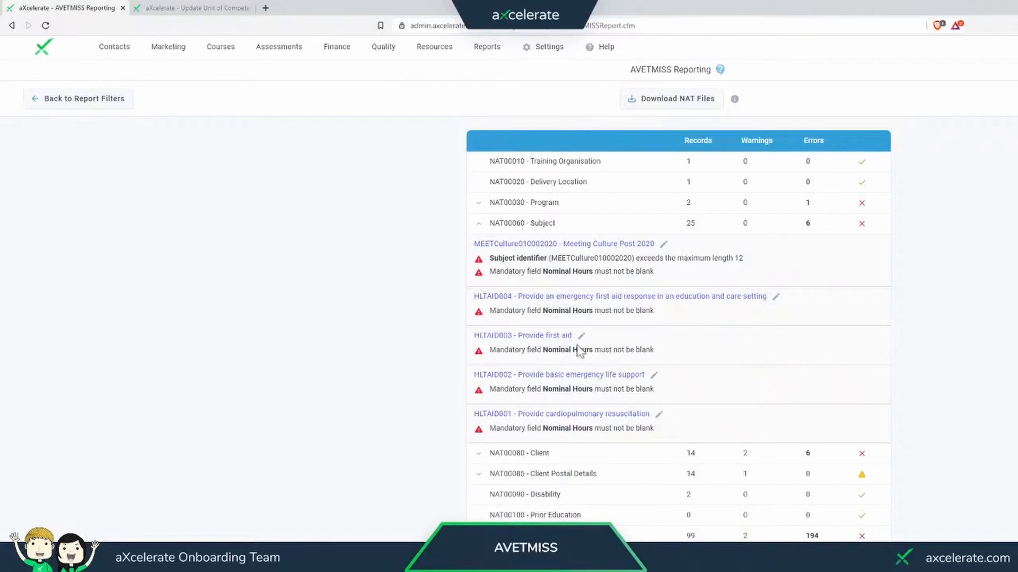
pyautogui.click(539, 225)
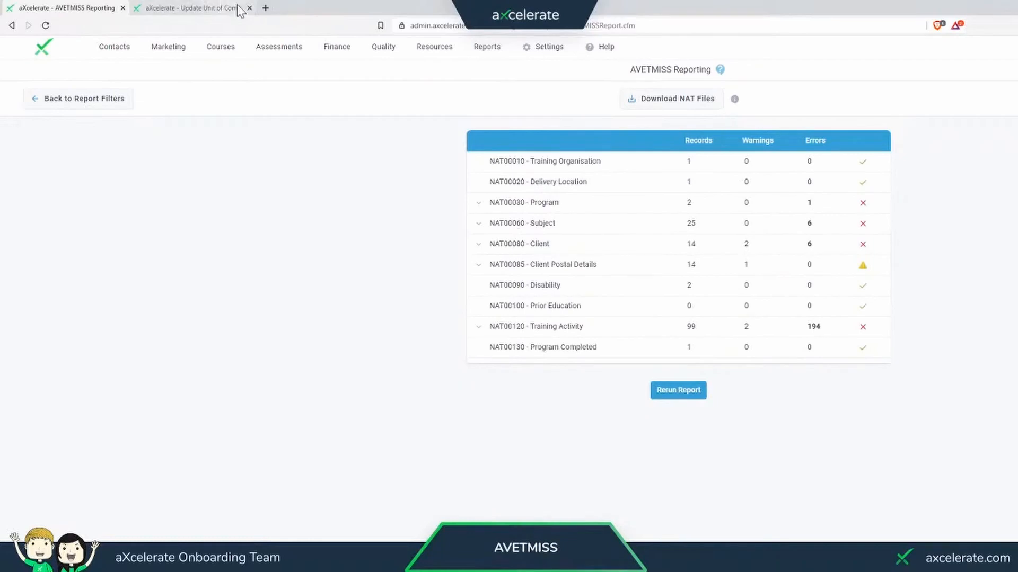
# - Return to the HLTAID004 unit, set its Nominal Hours to 5 and save the unit
pyautogui.click(202, 8)
pyautogui.click(615, 461)
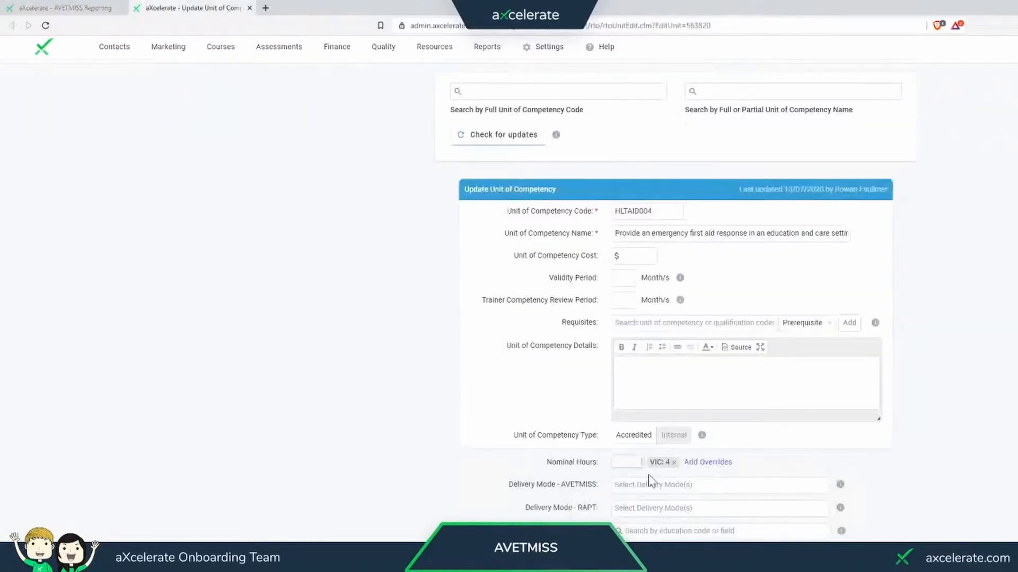
pyautogui.write('5')
pyautogui.press('Return')
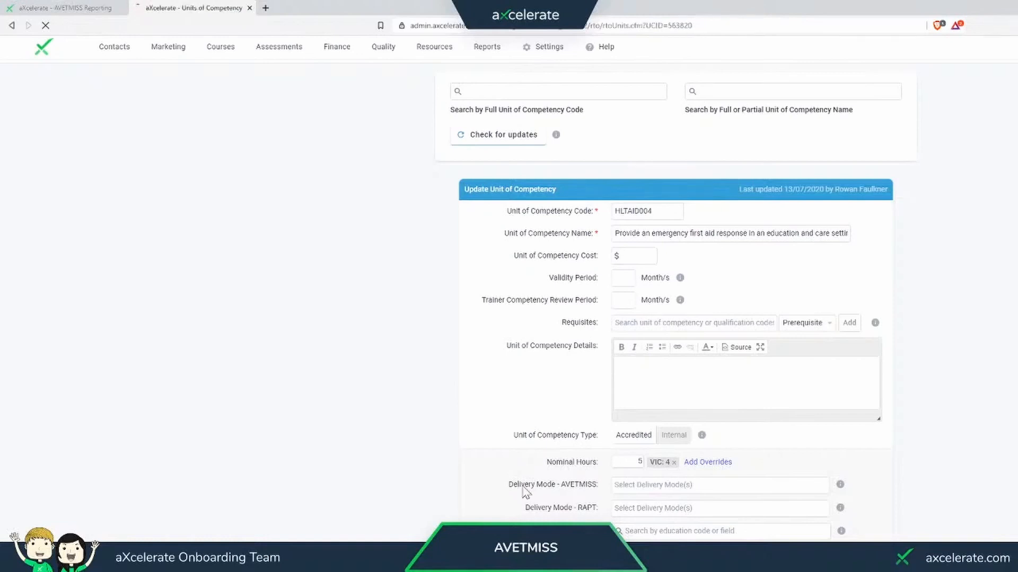
# - Rerun the AVETMISS report and review the errors remaining under NAT00060 Subject
pyautogui.click(97, 8)
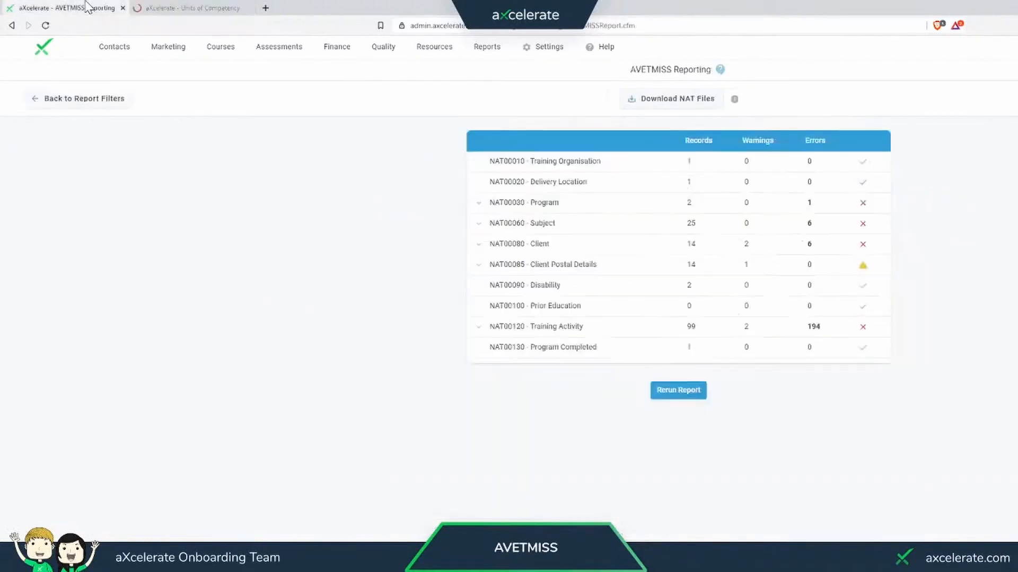
pyautogui.click(658, 394)
pyautogui.click(479, 225)
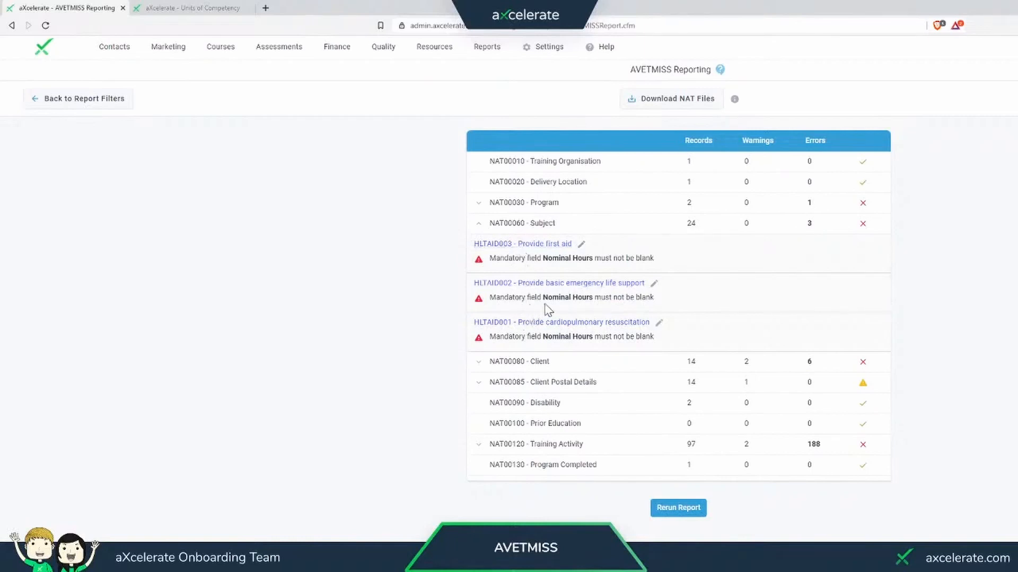
pyautogui.click(518, 228)
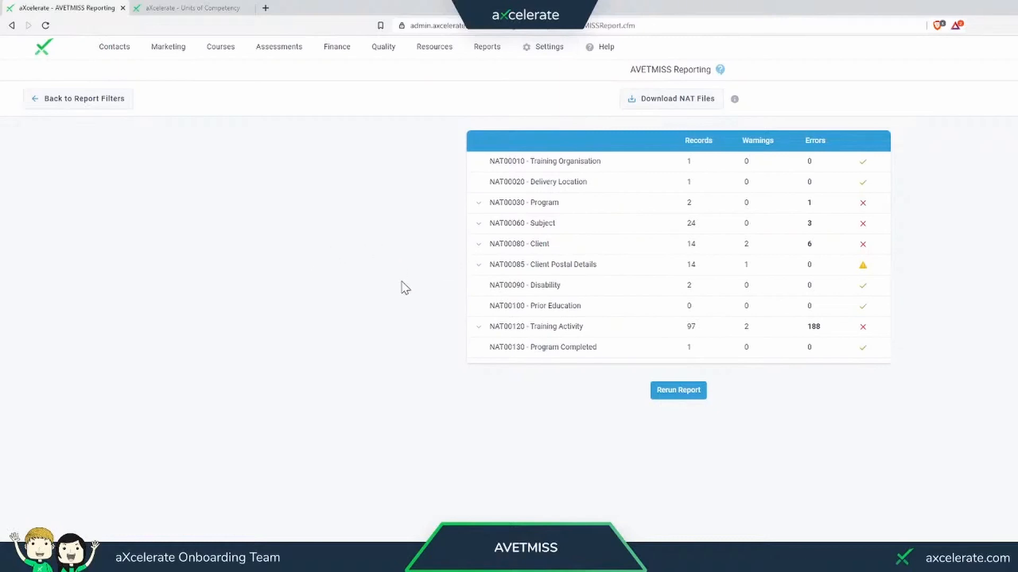
# - Expand the NAT00080 Client errors and open the first client's contact record at its Unique Student Identifier field
pyautogui.click(477, 249)
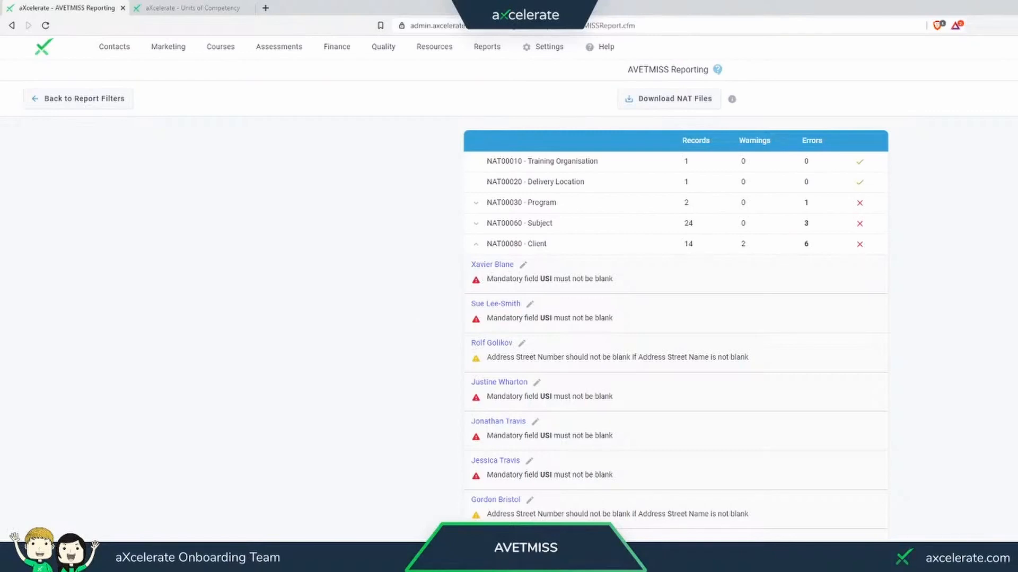
pyautogui.click(491, 267)
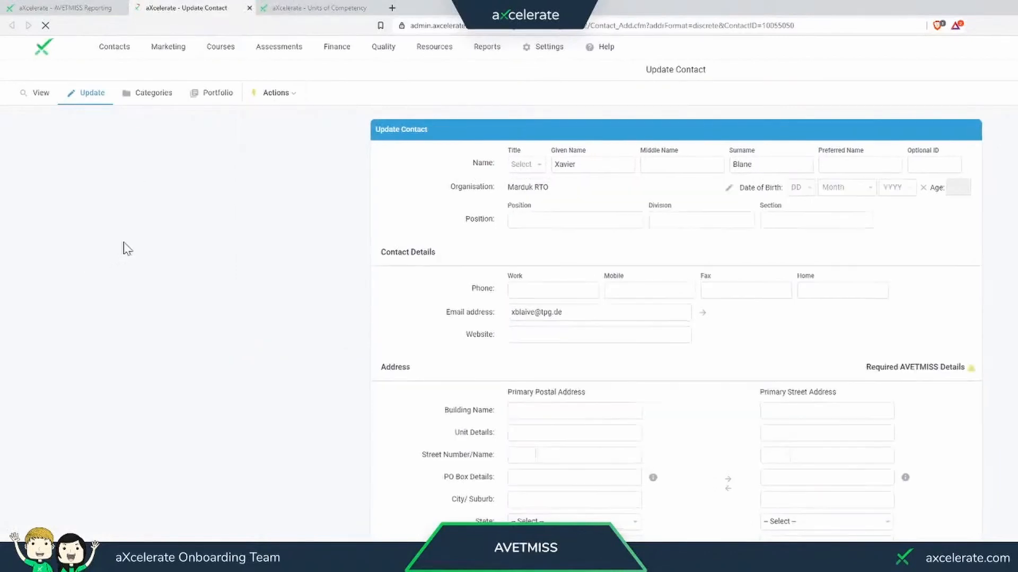
pyautogui.scroll(-6, 151, 241)
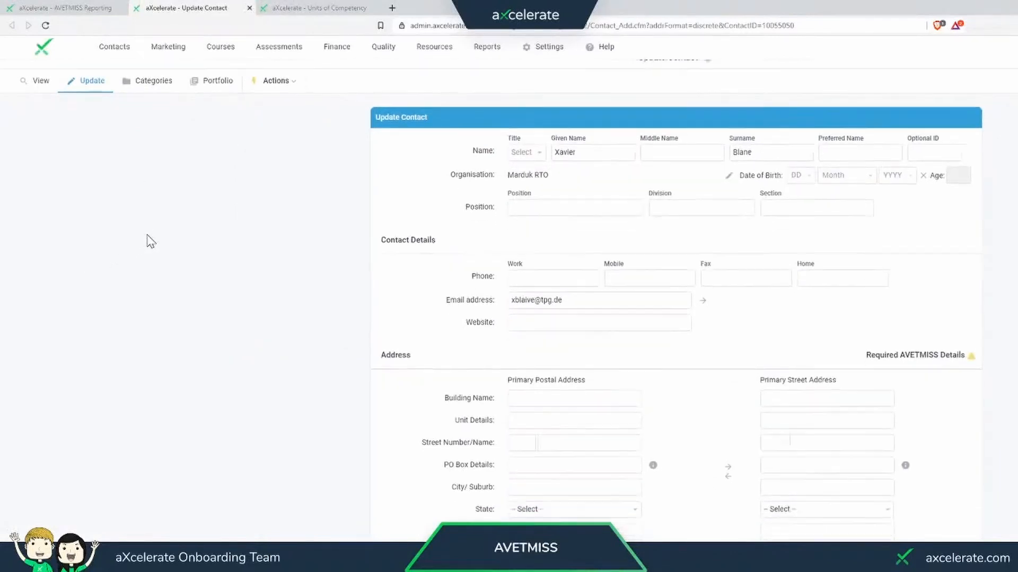
pyautogui.scroll(-7, 150, 242)
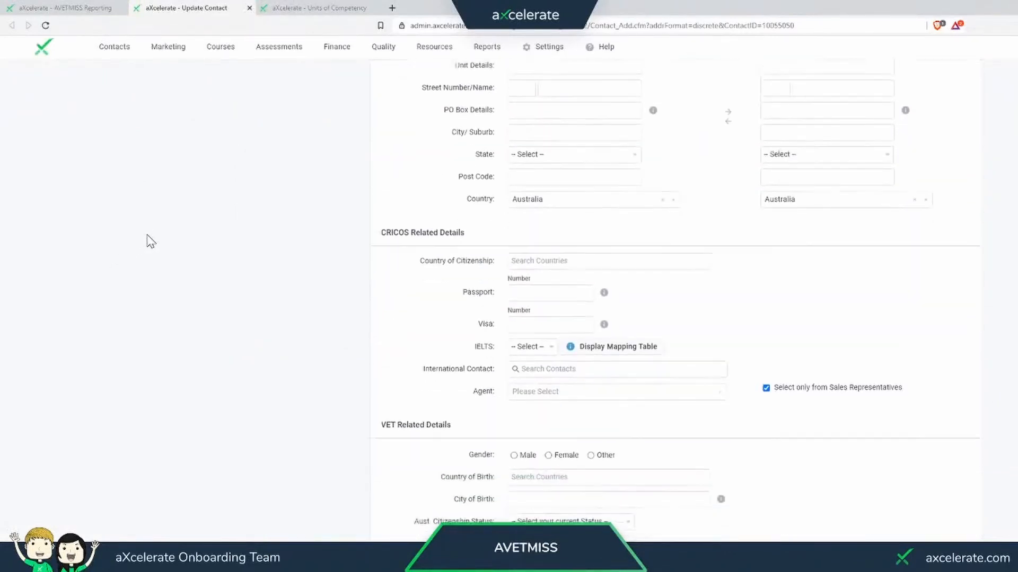
pyautogui.scroll(-4, 151, 241)
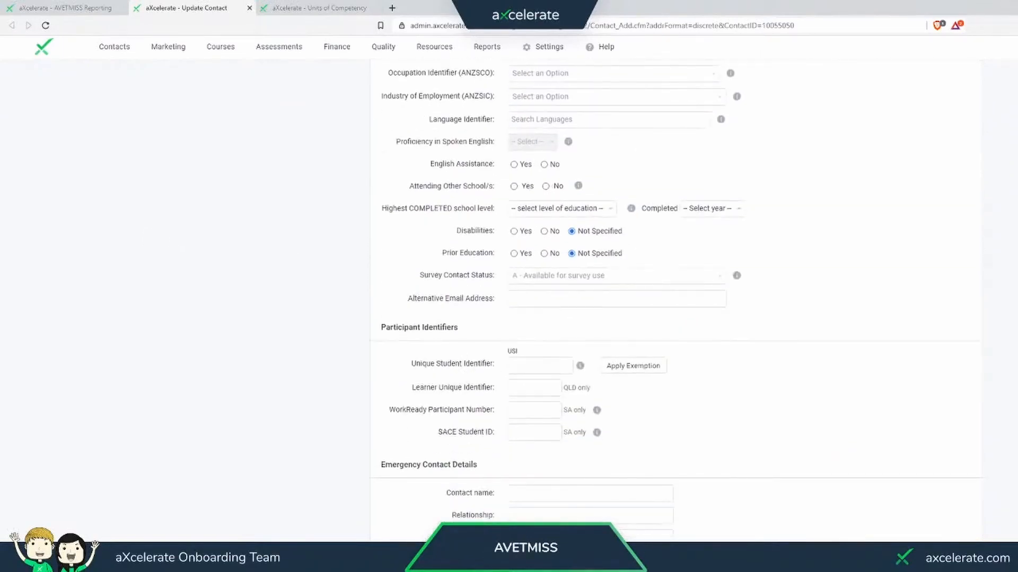
pyautogui.click(510, 366)
# - Close the contact and units of competency pages to return to the AVETMISS report results
pyautogui.click(222, 47)
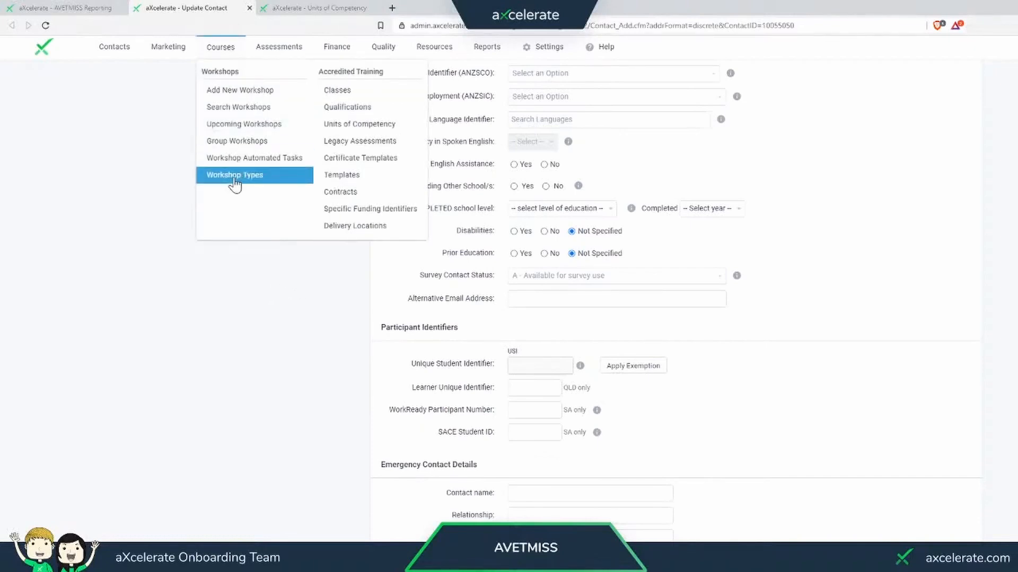
pyautogui.click(249, 8)
pyautogui.click(249, 9)
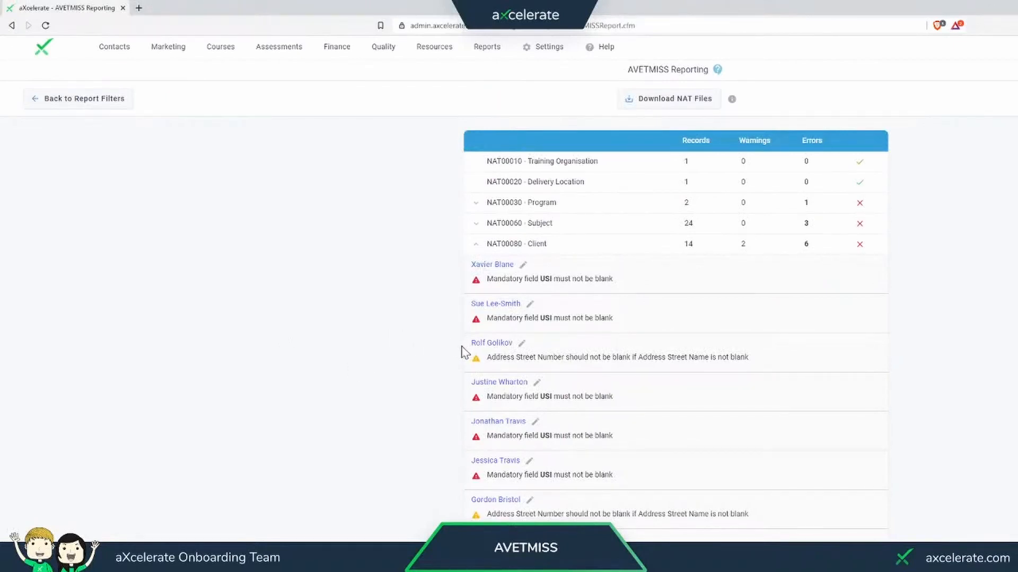
# - Open the first client flagged for a missing street number and fill in the street number of both addresses
pyautogui.click(492, 344)
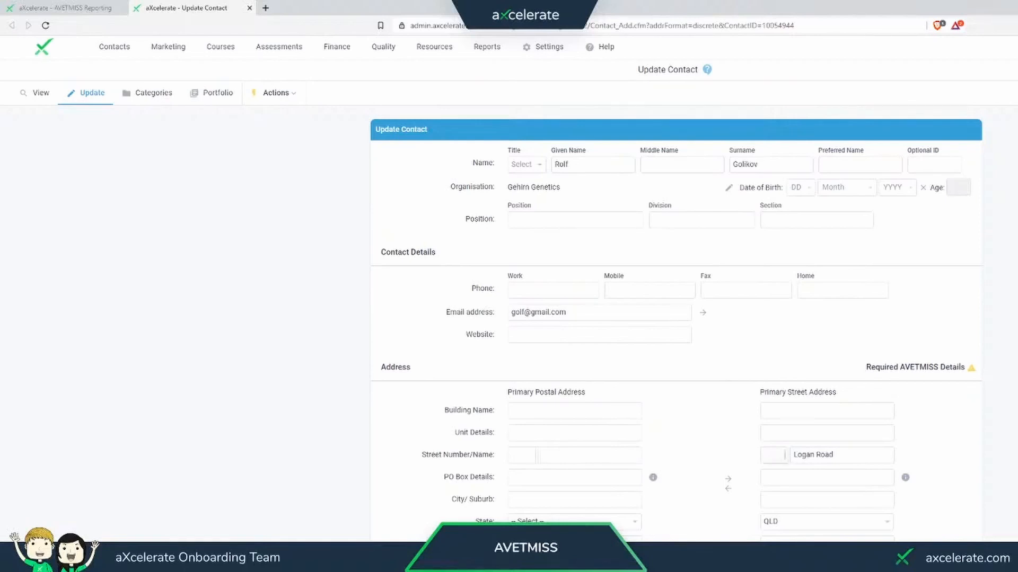
pyautogui.write('1')
pyautogui.click(532, 455)
pyautogui.write('1')
# - Fill in the contact's postal suburb from the suggestions, copy the postal address to the street address and save the contact
pyautogui.click(608, 501)
pyautogui.write('bri')
pyautogui.click(626, 534)
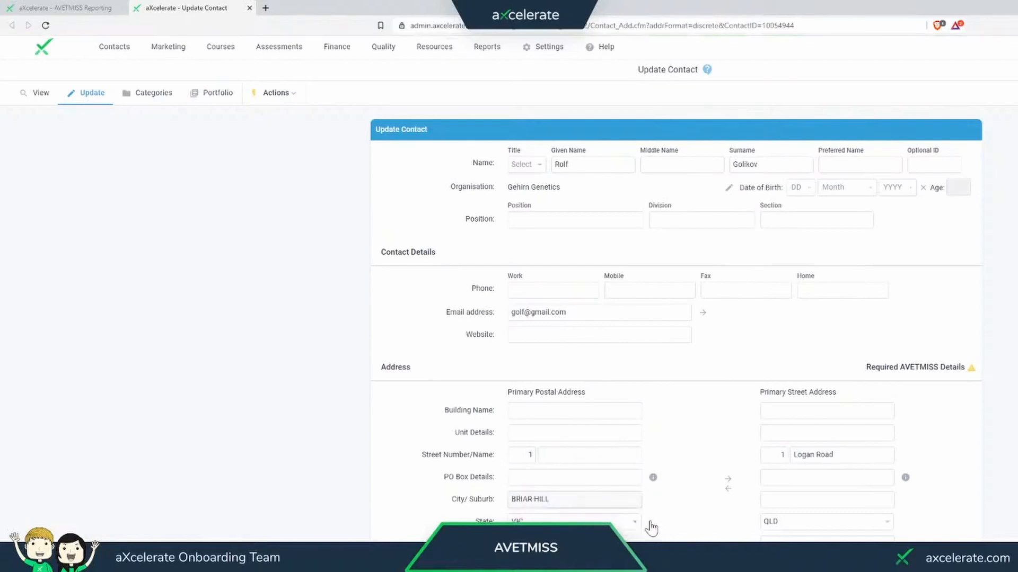
pyautogui.click(728, 480)
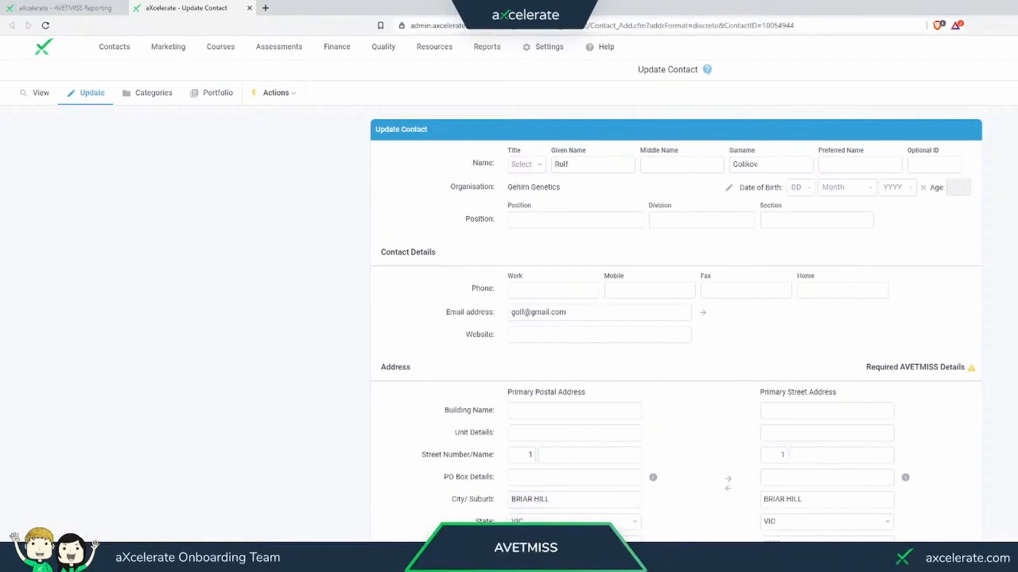
pyautogui.click(816, 556)
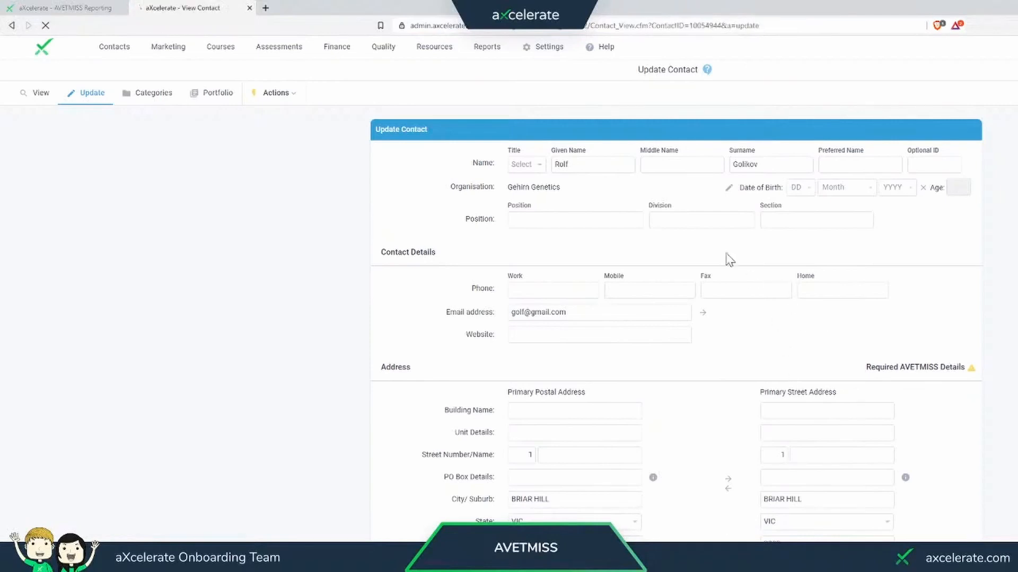
# - Reopen the contact for editing, set the street address to state OVS (Overseas) and post code OSPC, and close it without saving
pyautogui.click(85, 99)
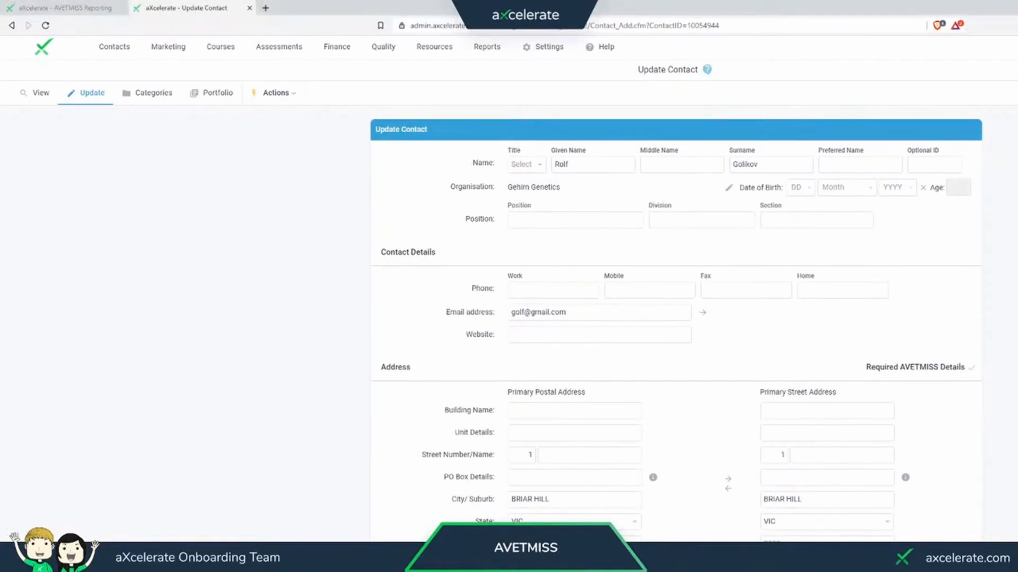
pyautogui.scroll(-2, 972, 390)
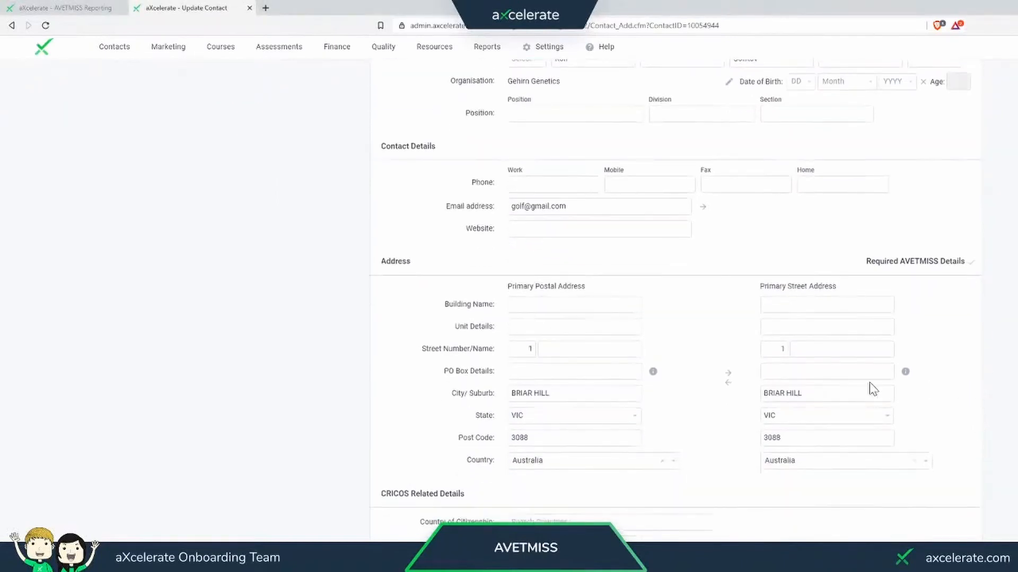
pyautogui.click(826, 417)
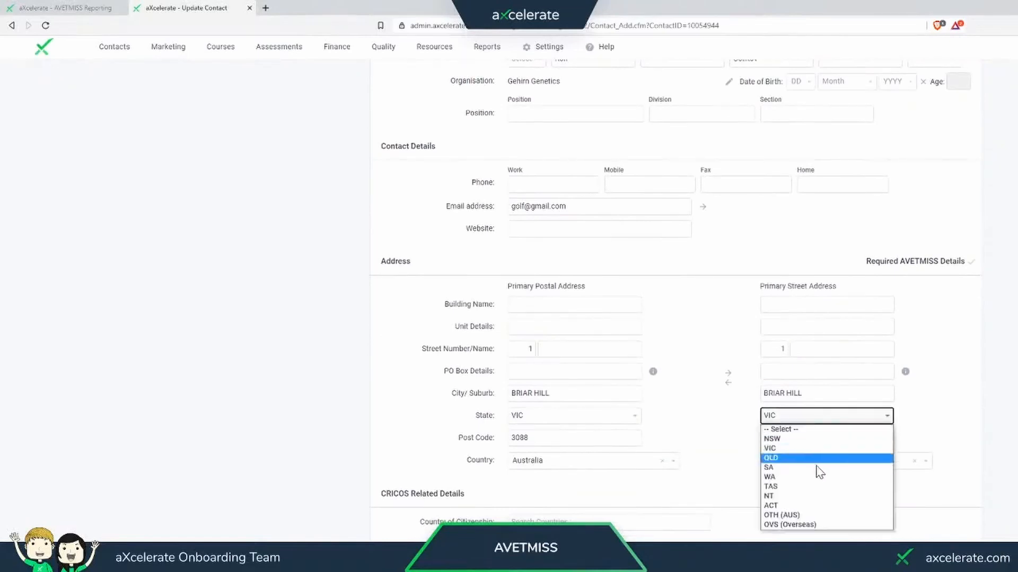
pyautogui.click(778, 525)
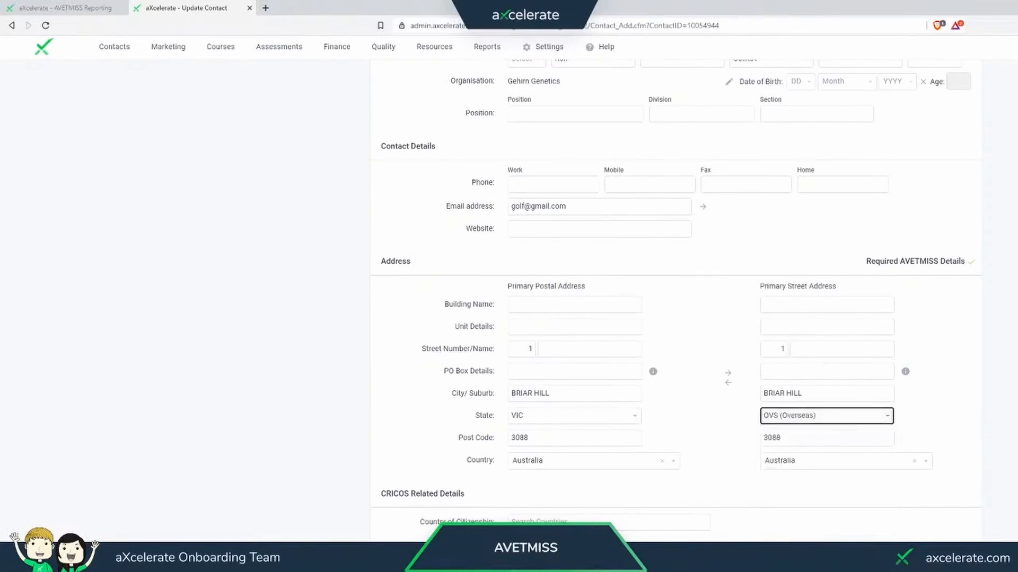
pyautogui.press('Tab')
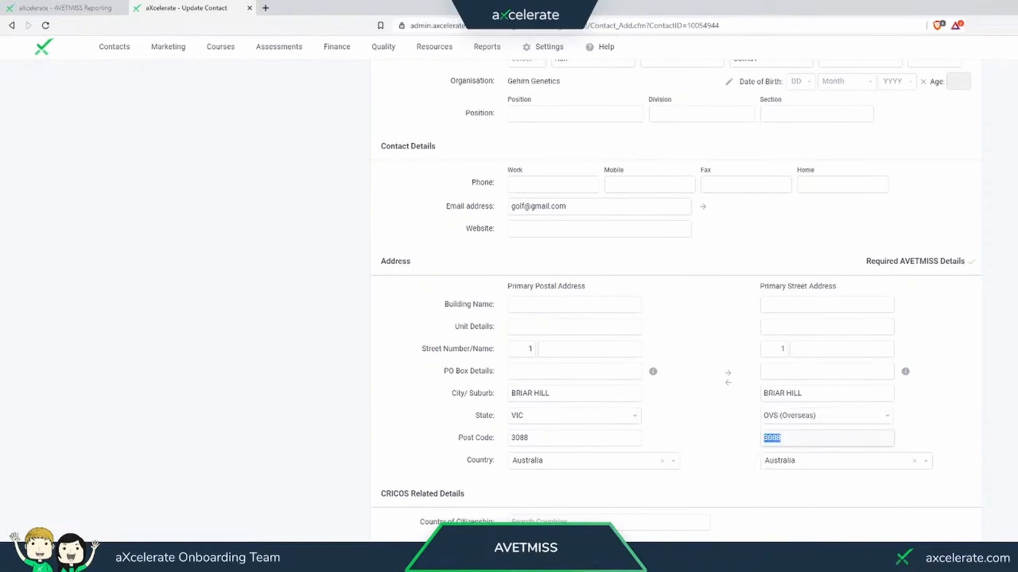
pyautogui.write('OSPC')
pyautogui.click(250, 8)
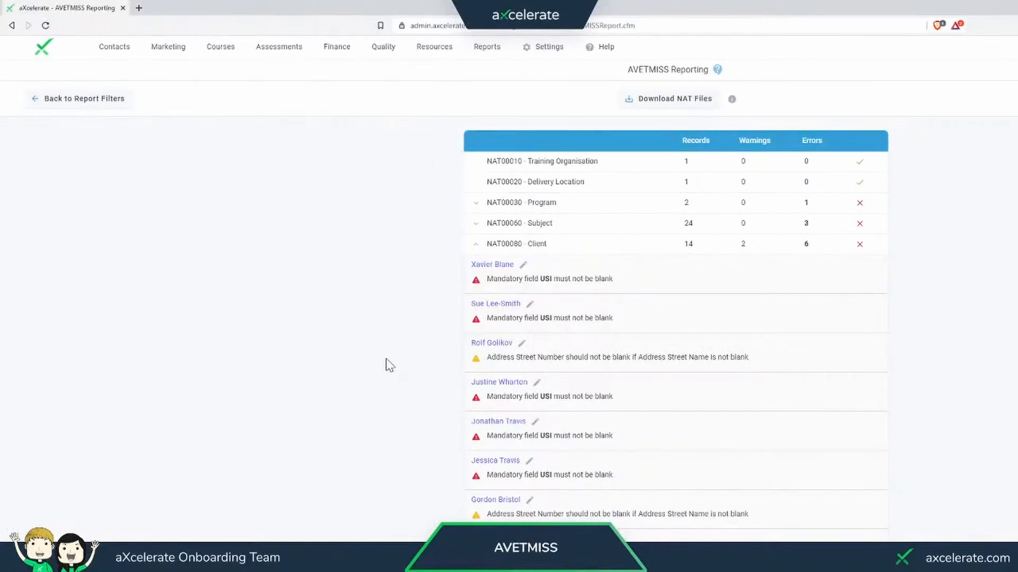
# - Refresh the AVETMISS report results and review the remaining NAT00080 Client errors
pyautogui.scroll(-1, 390, 362)
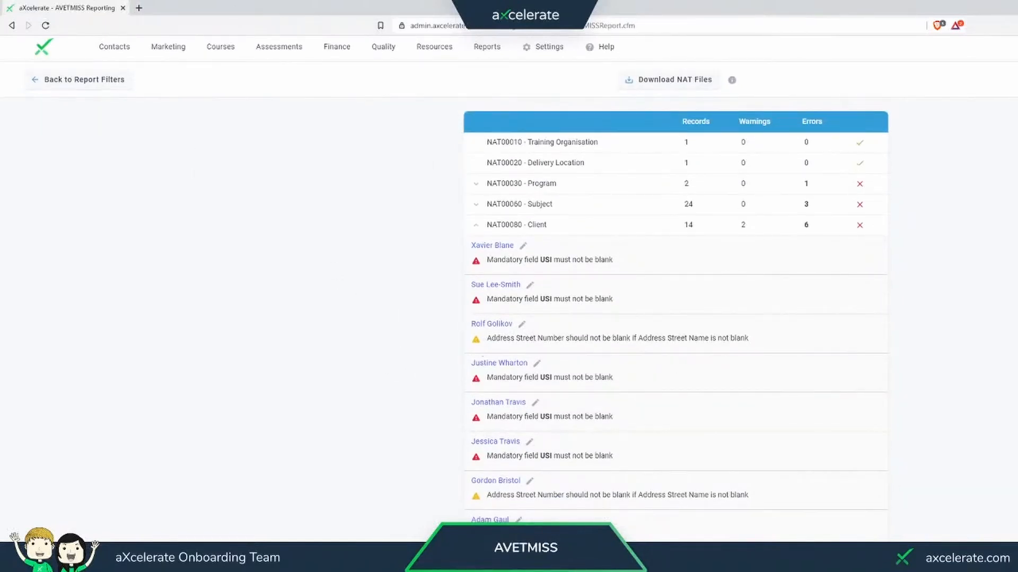
pyautogui.press('F5')
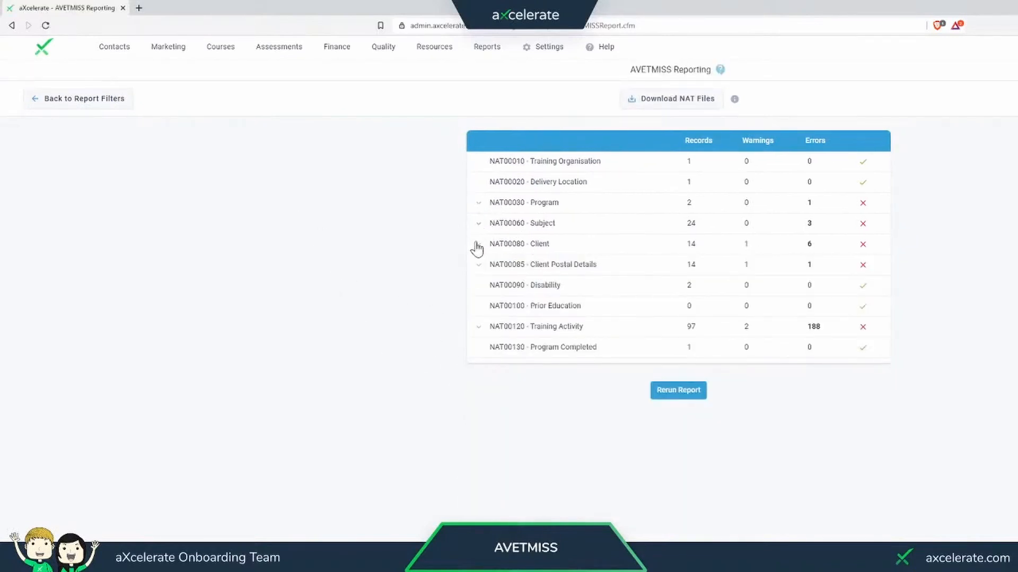
pyautogui.click(477, 246)
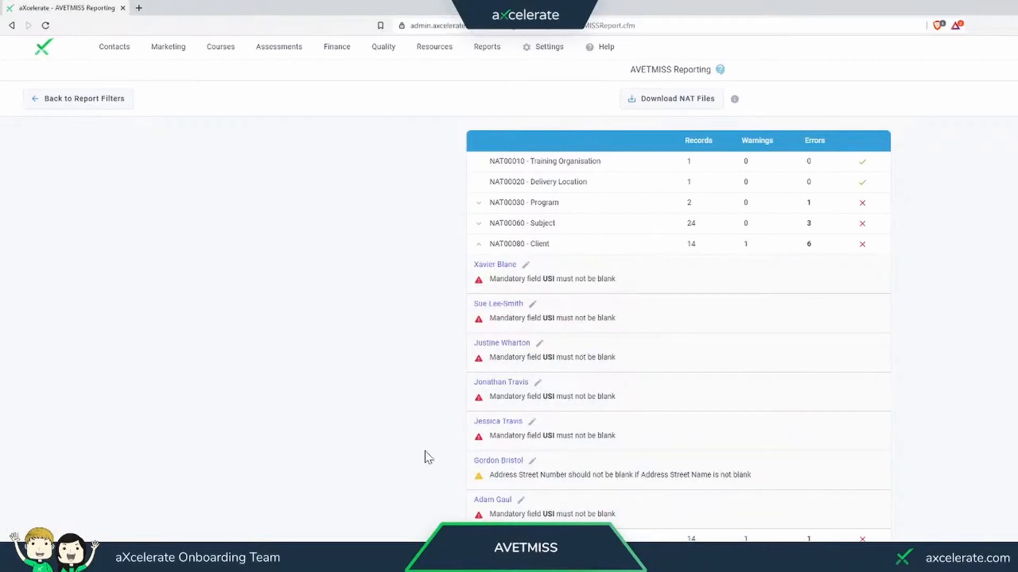
pyautogui.click(478, 244)
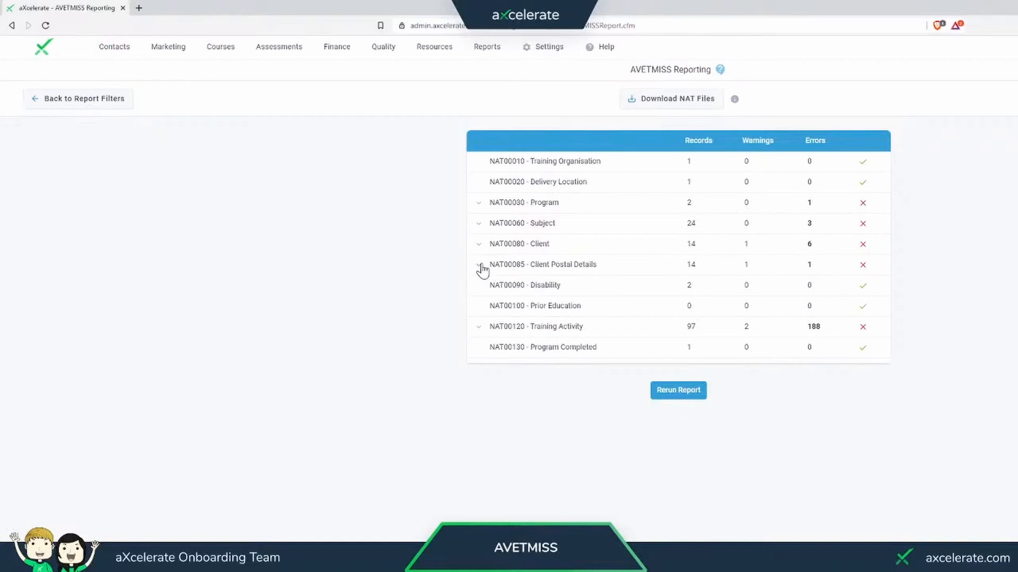
# - From the NAT00085 Client Postal Details errors, open the client missing a street number and fill it in for both addresses
pyautogui.click(480, 268)
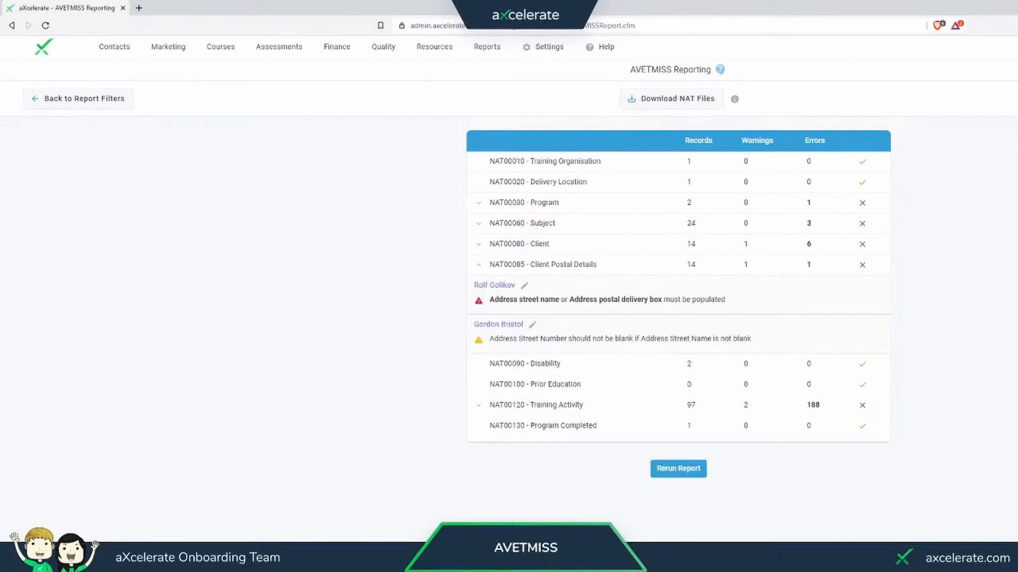
pyautogui.click(509, 329)
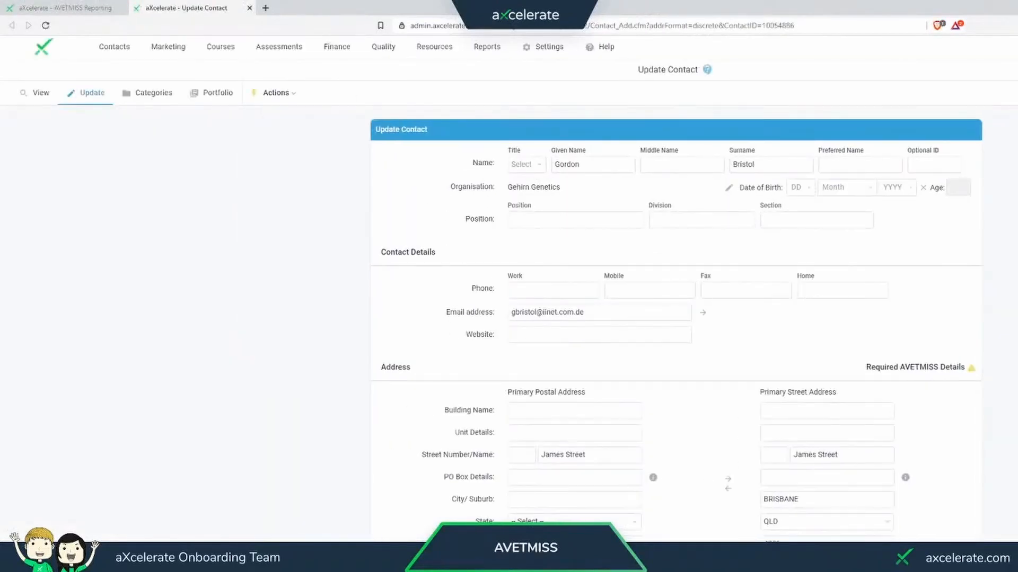
pyautogui.click(533, 455)
pyautogui.write('11')
# - Complete the contact's postal city, state and post code from the suburb suggestions and save the contact
pyautogui.click(572, 501)
pyautogui.write('bris')
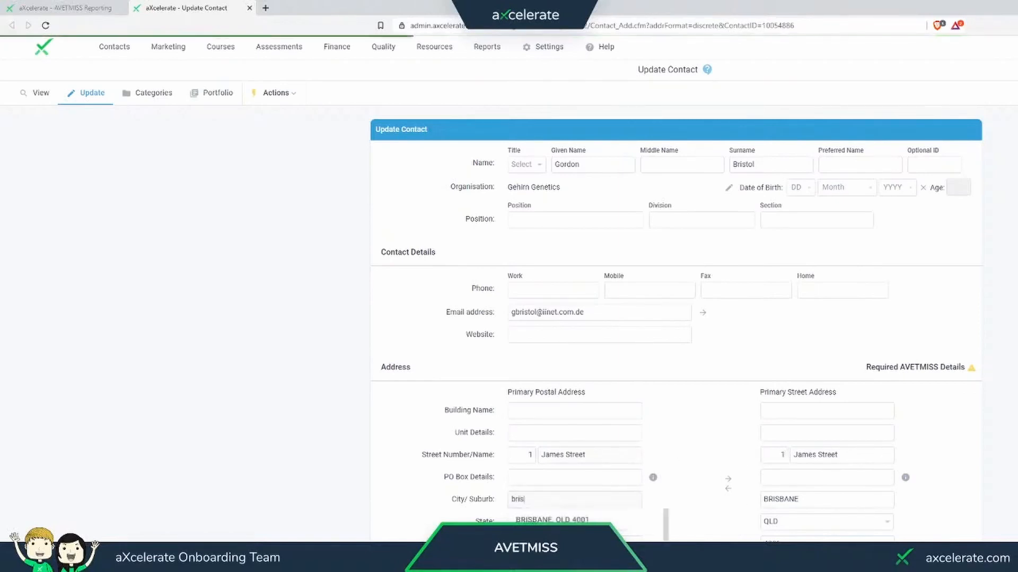
pyautogui.press('Down')
pyautogui.press('Return')
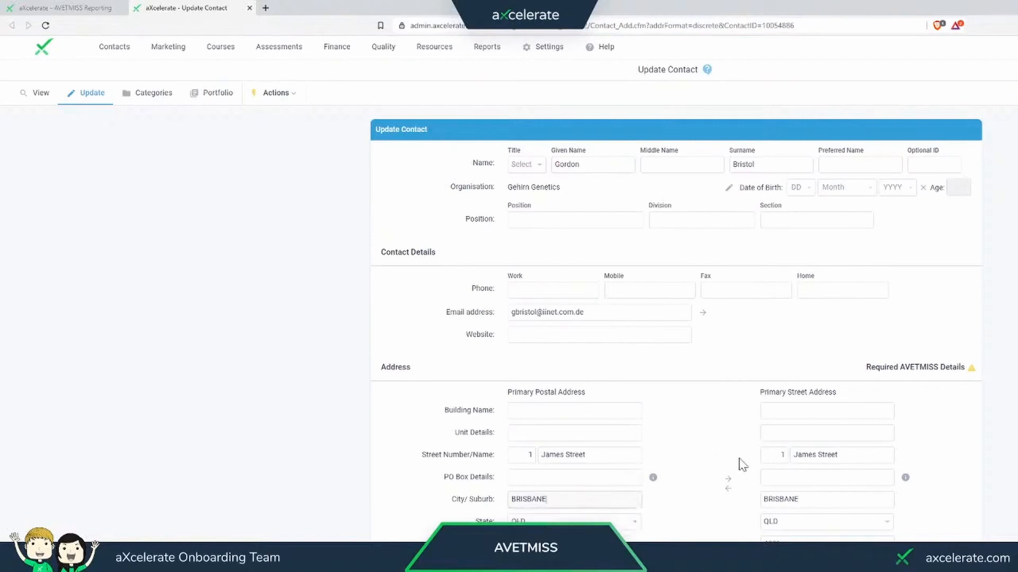
pyautogui.scroll(-3, 743, 465)
pyautogui.click(689, 557)
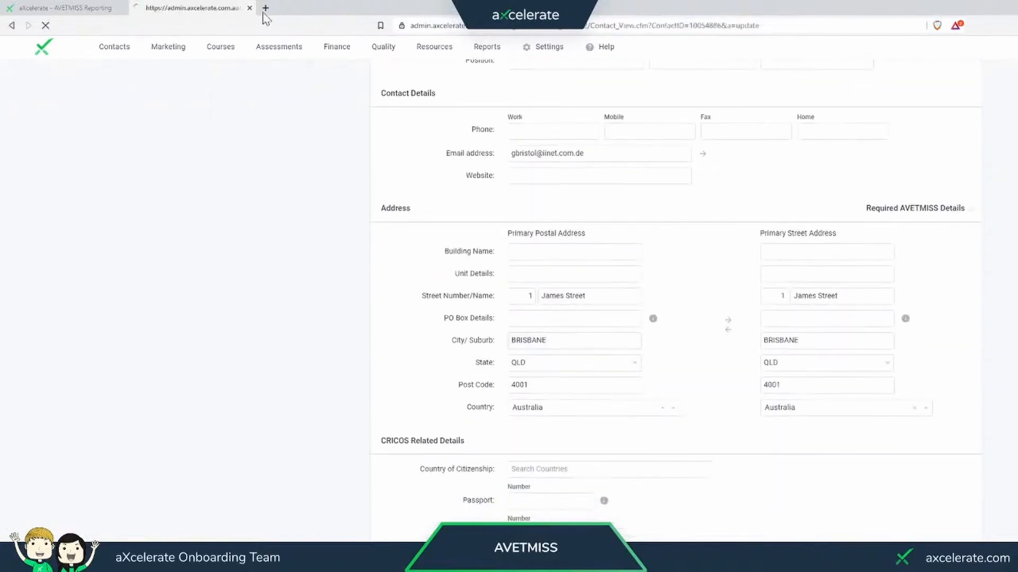
# - Rerun the AVETMISS report, recheck the NAT00085 Client Postal Details errors and close the contact page
pyautogui.click(91, 8)
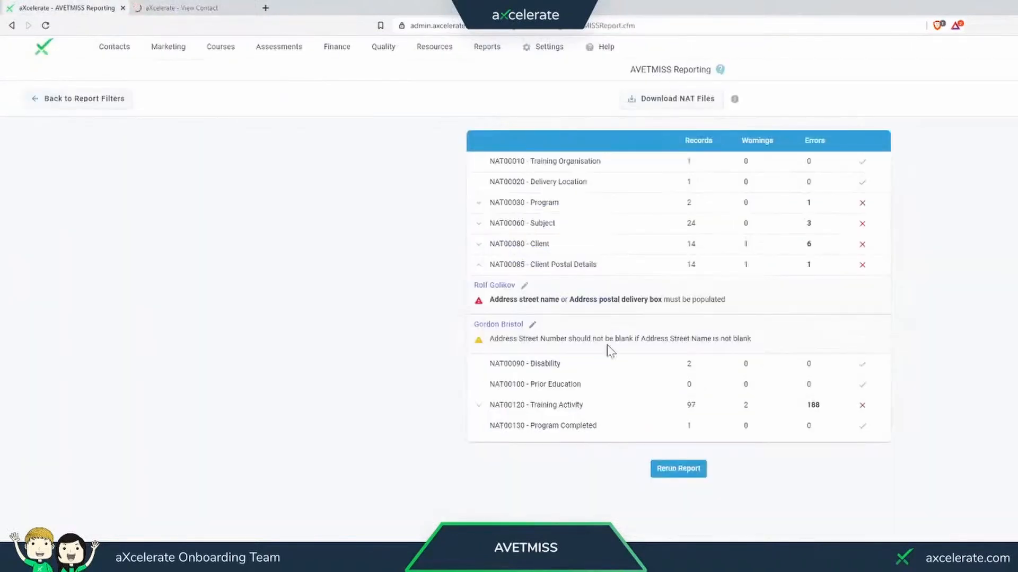
pyautogui.click(683, 473)
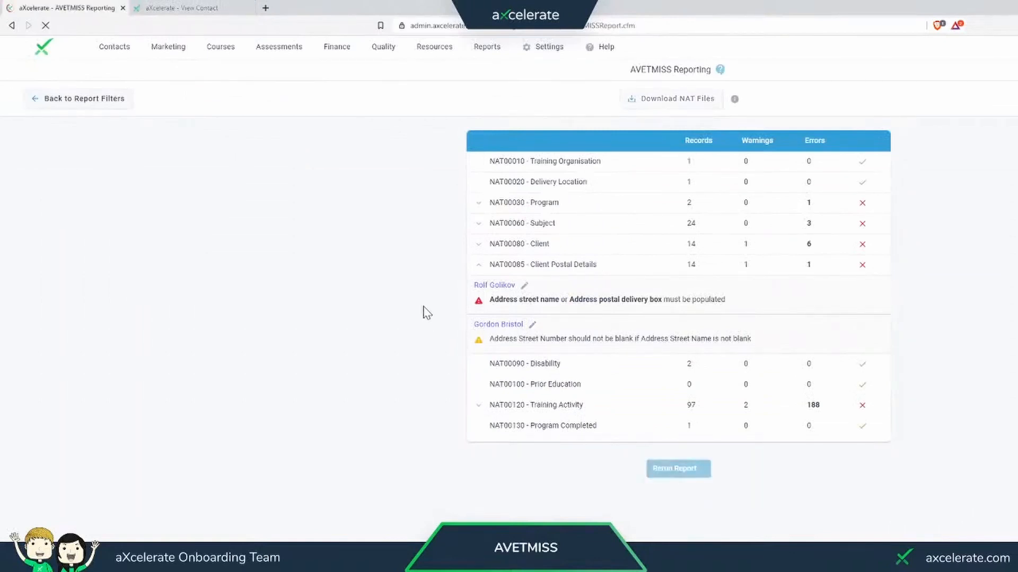
pyautogui.click(480, 267)
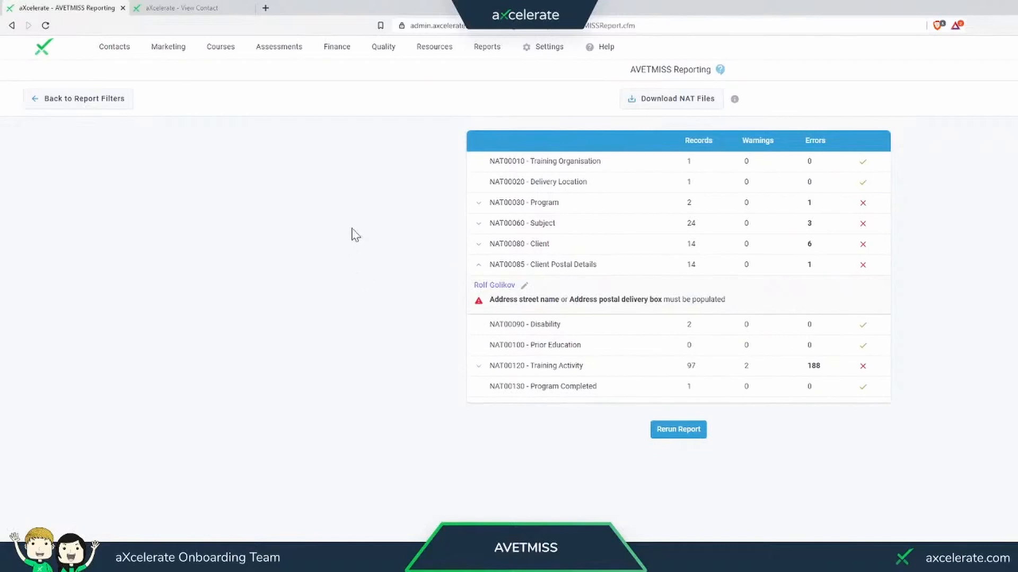
pyautogui.click(249, 7)
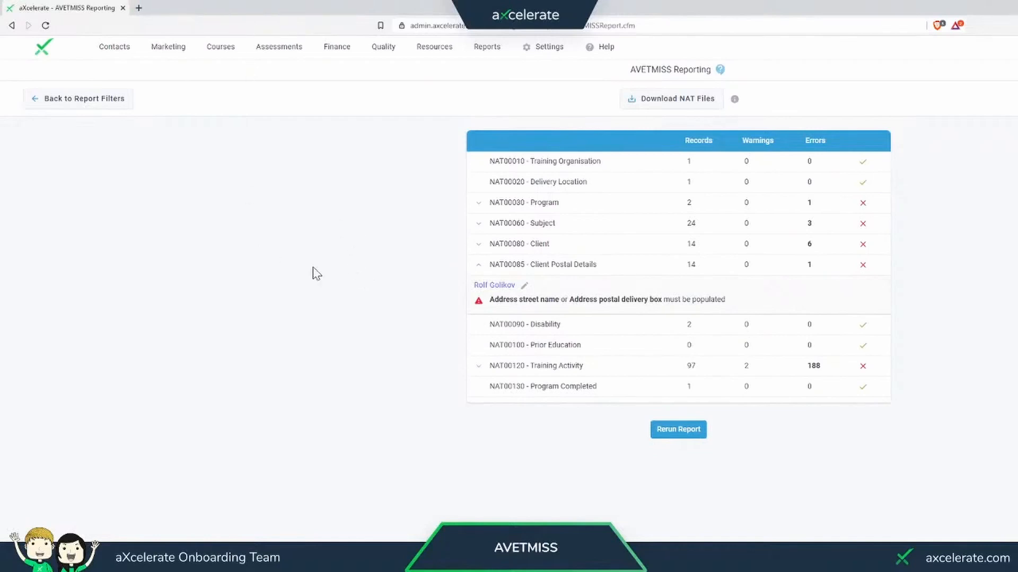
pyautogui.click(479, 262)
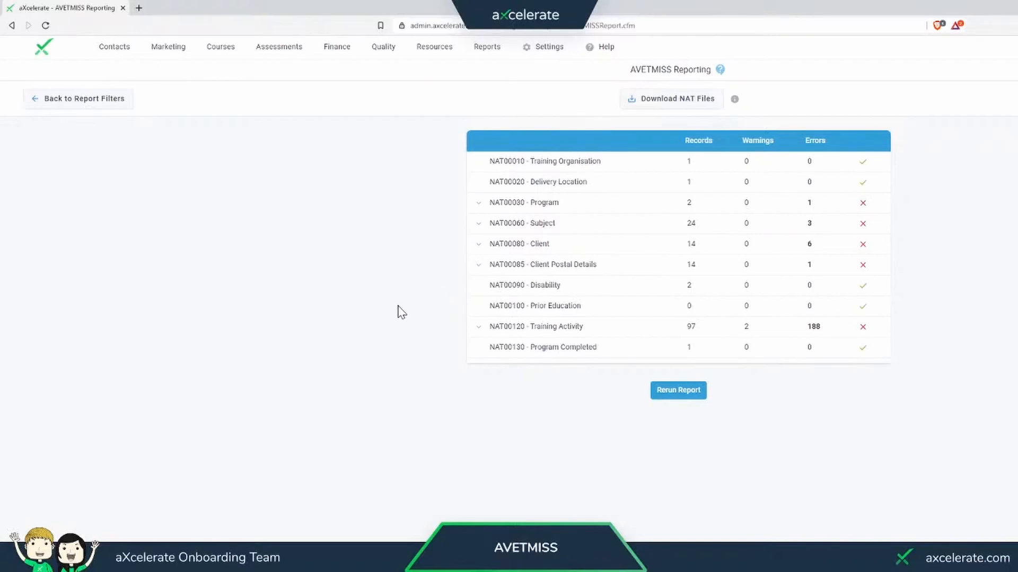
# - Expand the NAT00120 Training Activity errors and open the first client's BSB50215 enrolment at its units of competency
pyautogui.click(478, 328)
pyautogui.scroll(-2, 408, 314)
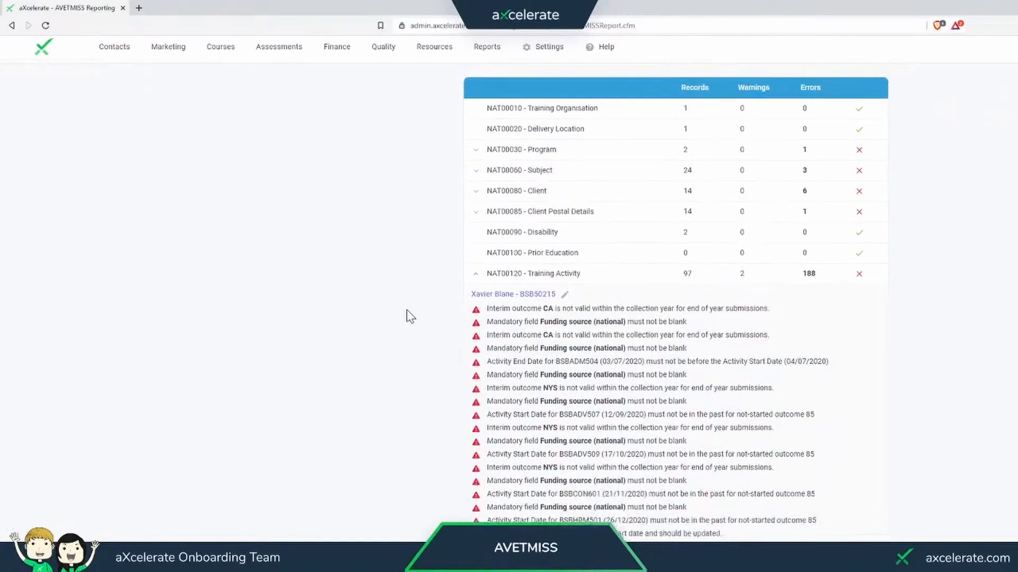
pyautogui.scroll(-2, 407, 311)
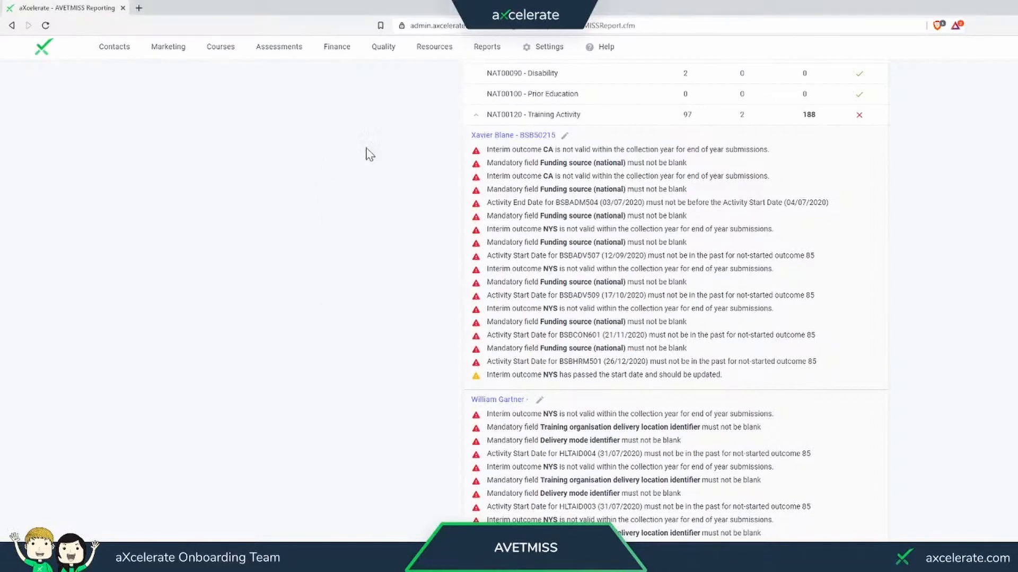
pyautogui.click(511, 139)
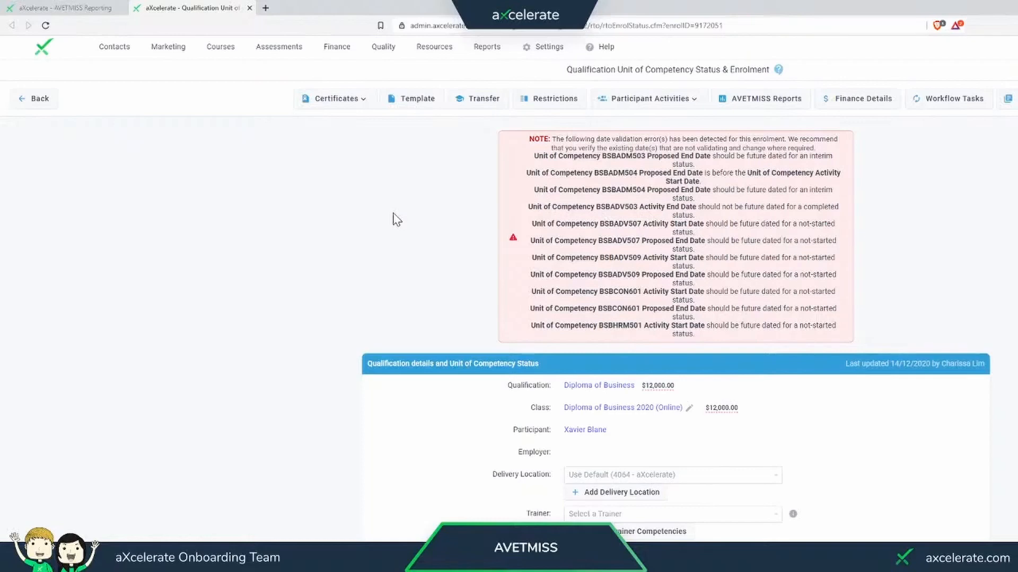
pyautogui.scroll(-6, 397, 219)
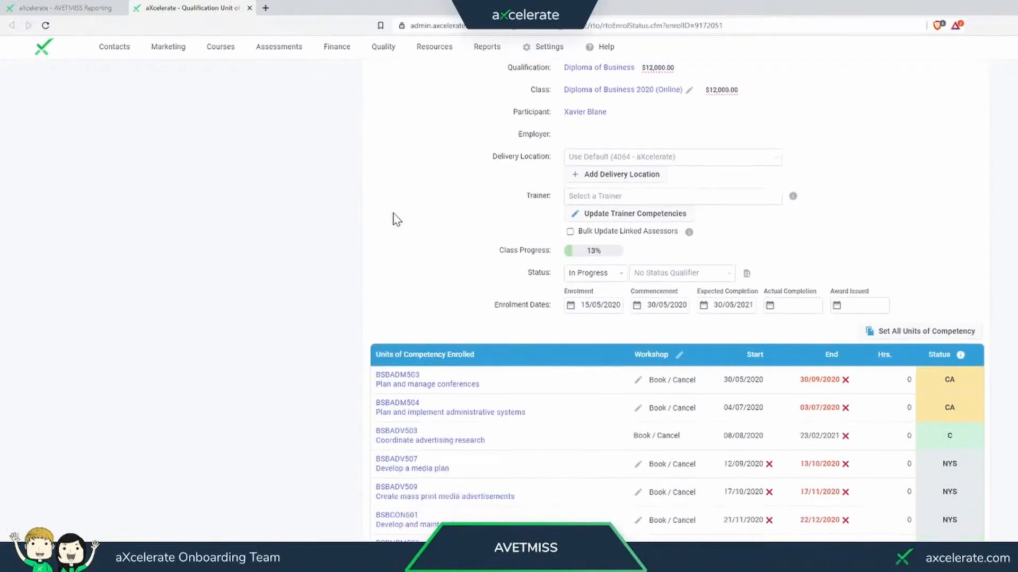
pyautogui.scroll(-3, 396, 219)
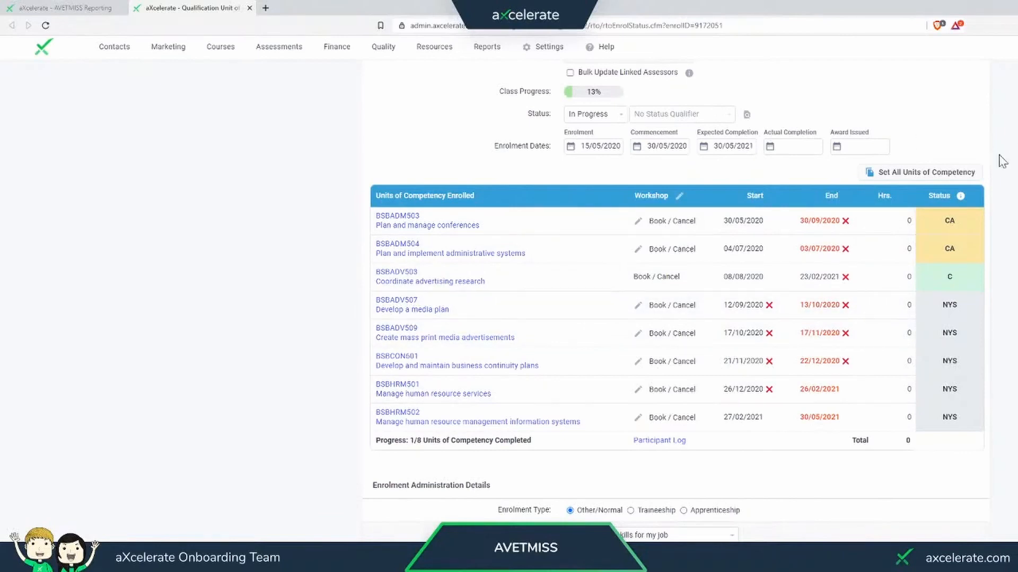
# - Open the bulk update for all units of competency, select every unit and set their status to C
pyautogui.click(916, 175)
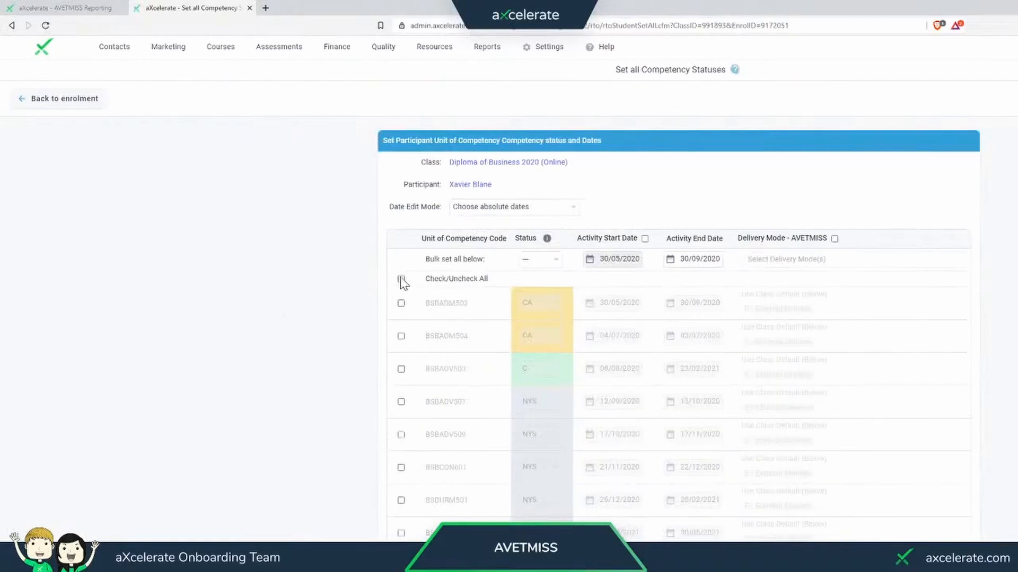
pyautogui.click(400, 279)
pyautogui.click(540, 259)
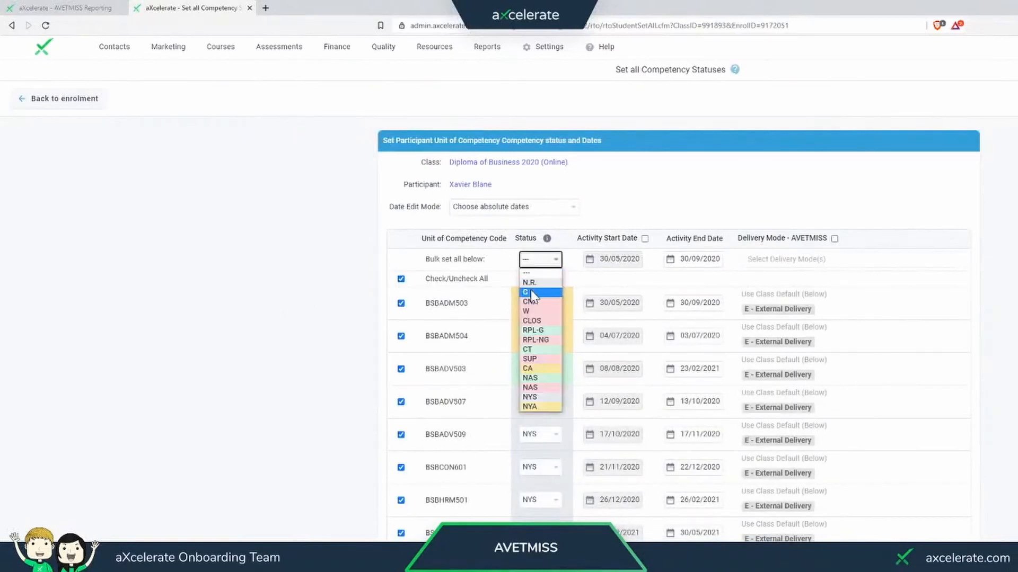
pyautogui.click(532, 292)
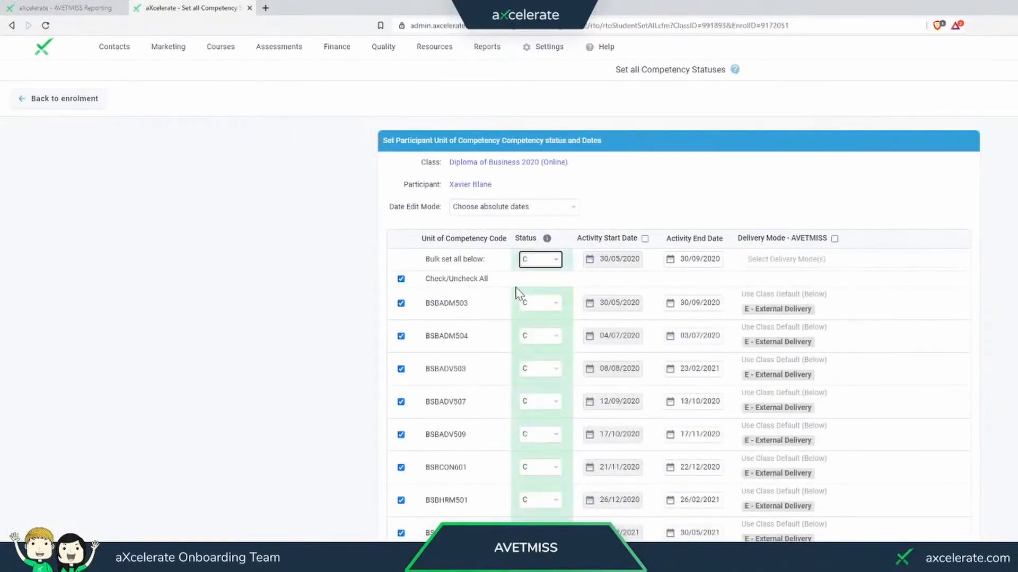
# - Copy the 03/07/2020 activity end date of BSBADM504 to BSBADV503, BSBHRM501 and BSBHRM502, save, and review the enrolment
pyautogui.click(706, 341)
pyautogui.hotkey('ctrl', 'c')
pyautogui.click(658, 351)
pyautogui.click(687, 371)
pyautogui.hotkey('ctrl', 'v')
pyautogui.click(1013, 386)
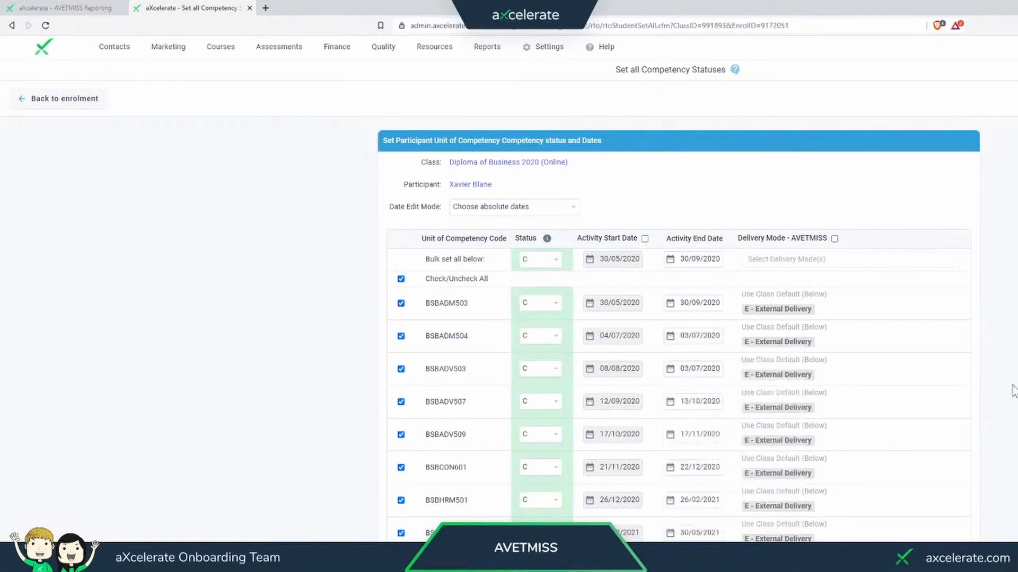
pyautogui.click(689, 500)
pyautogui.hotkey('ctrl', 'v')
pyautogui.click(965, 500)
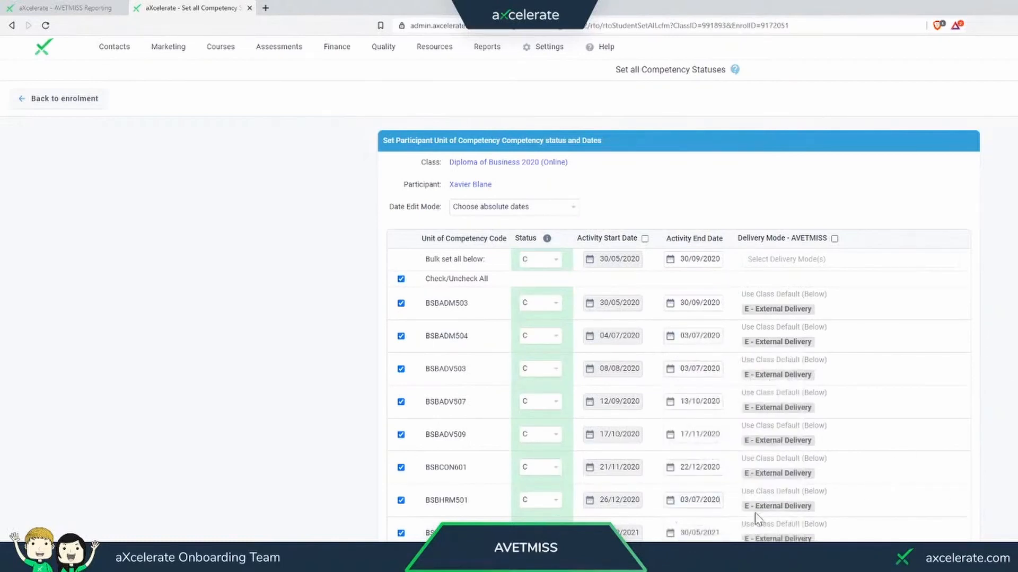
pyautogui.click(699, 533)
pyautogui.hotkey('ctrl', 'v')
pyautogui.click(1010, 364)
pyautogui.click(729, 94)
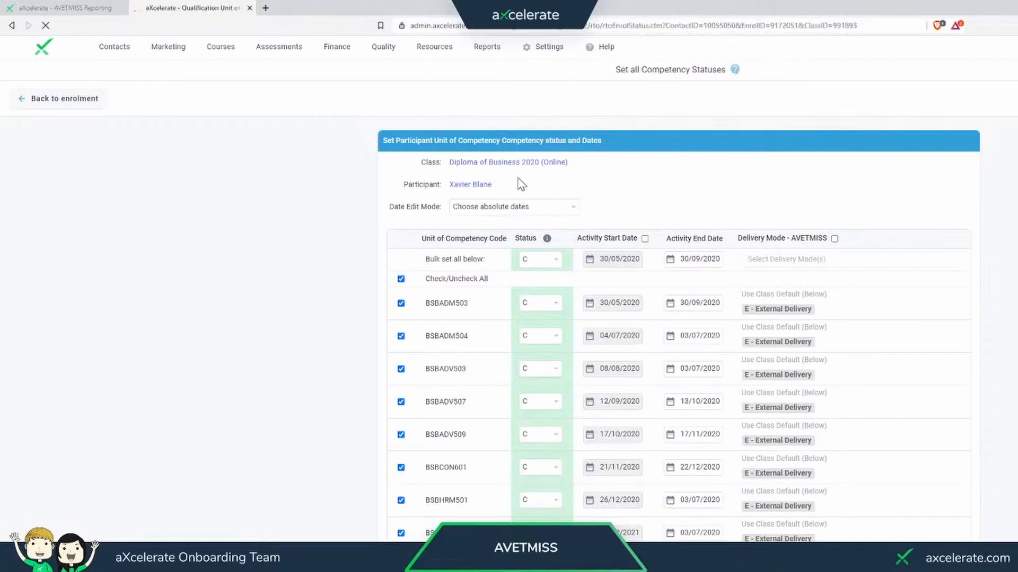
pyautogui.scroll(-5, 434, 261)
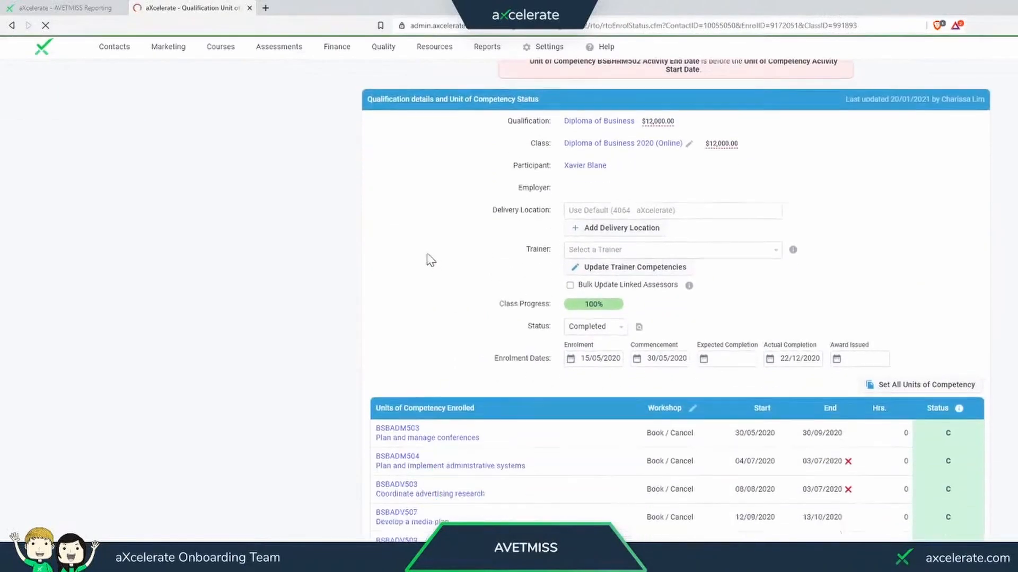
pyautogui.scroll(-1, 431, 260)
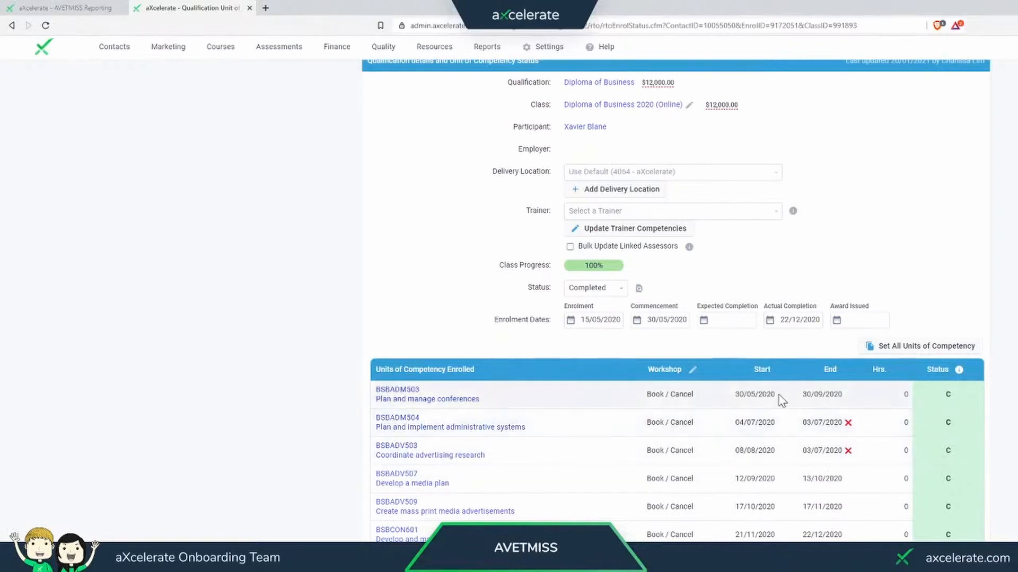
# - Return to the AVETMISS report, look through the NAT00120 Training Activity errors and refresh the results
pyautogui.click(66, 6)
pyautogui.scroll(-4, 411, 424)
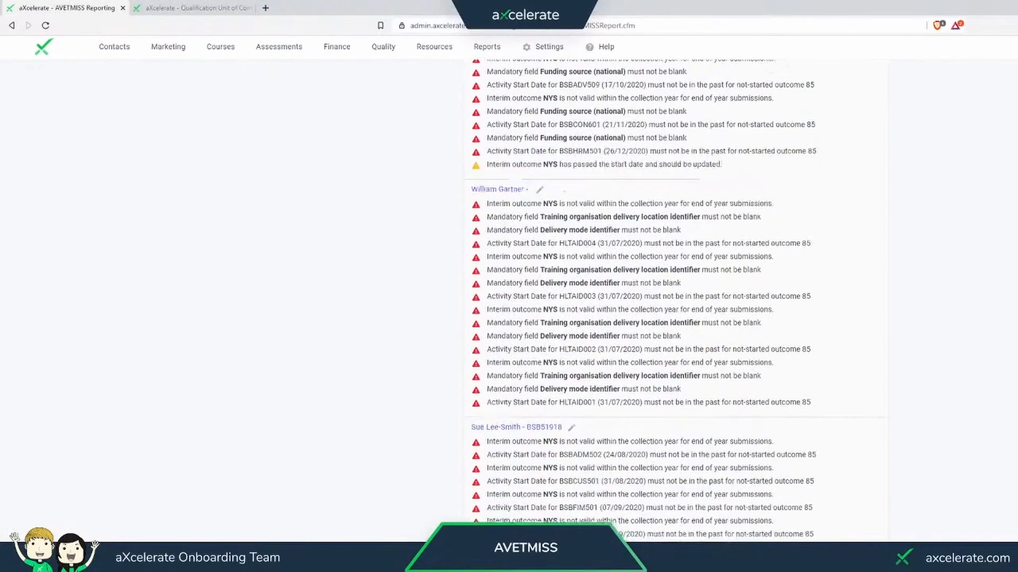
pyautogui.scroll(-4, 641, 297)
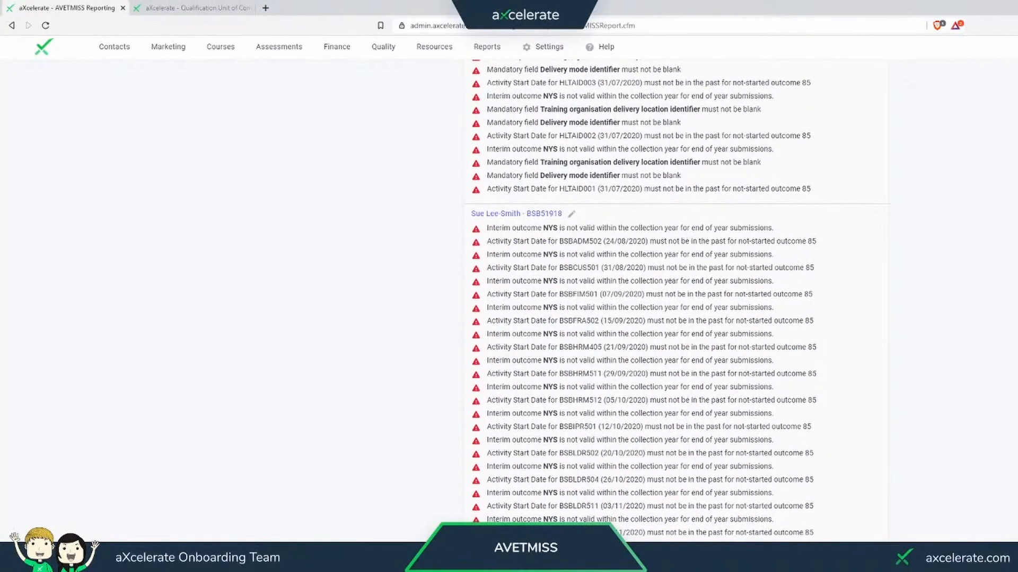
pyautogui.scroll(-10, 678, 303)
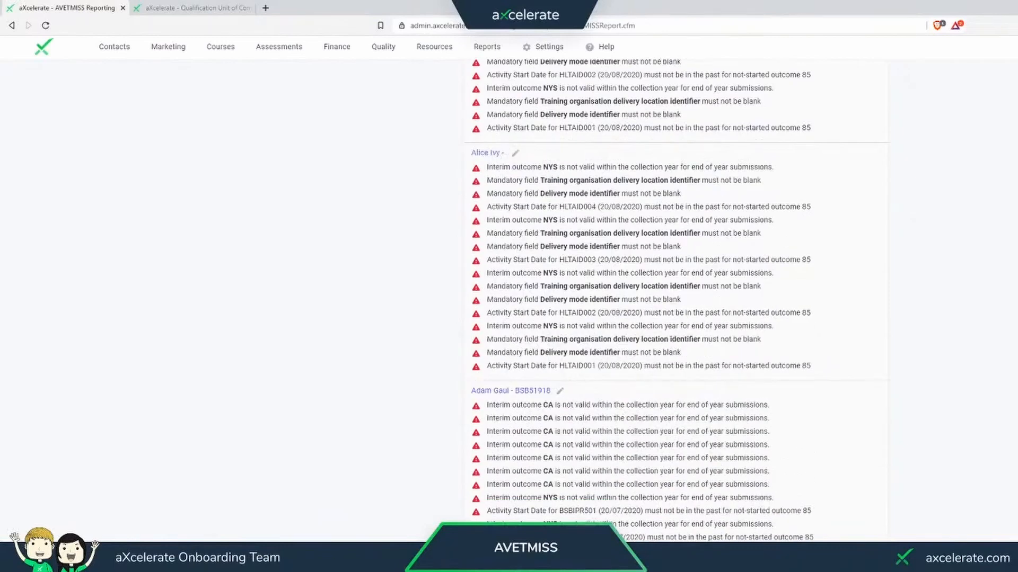
pyautogui.press('F5')
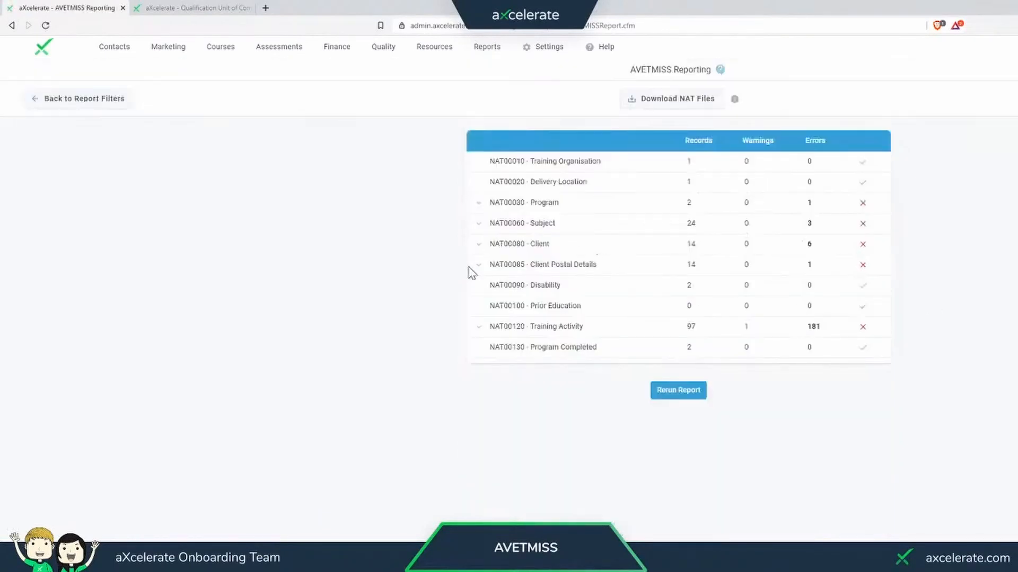
# - Review the NAT00120 errors, set the first client's BSB50215 national funding source to 20 - Domestic full fee-paying client, and save the enrolment
pyautogui.click(477, 329)
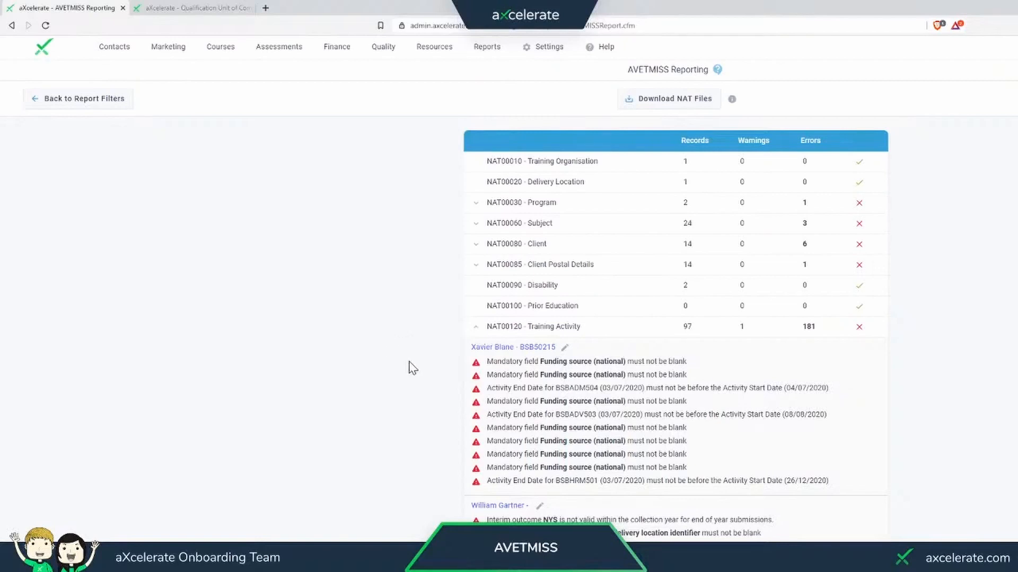
pyautogui.scroll(-2, 436, 345)
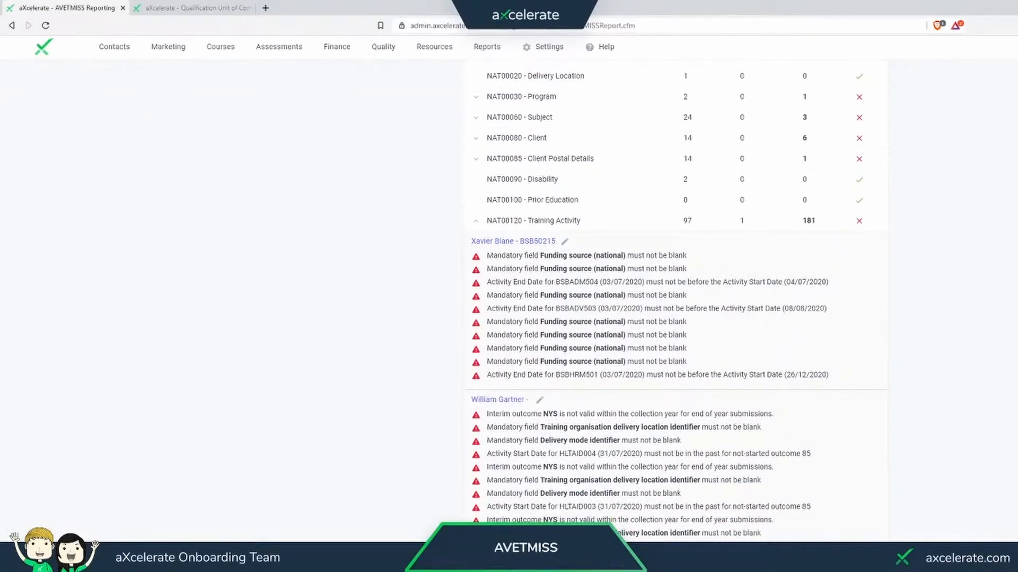
pyautogui.click(181, 7)
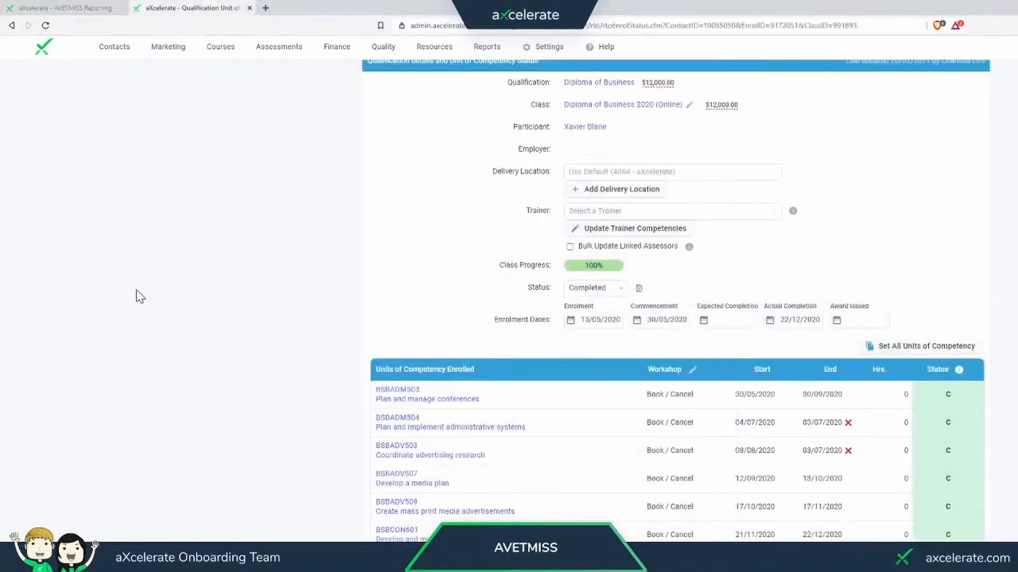
pyautogui.scroll(-6, 162, 265)
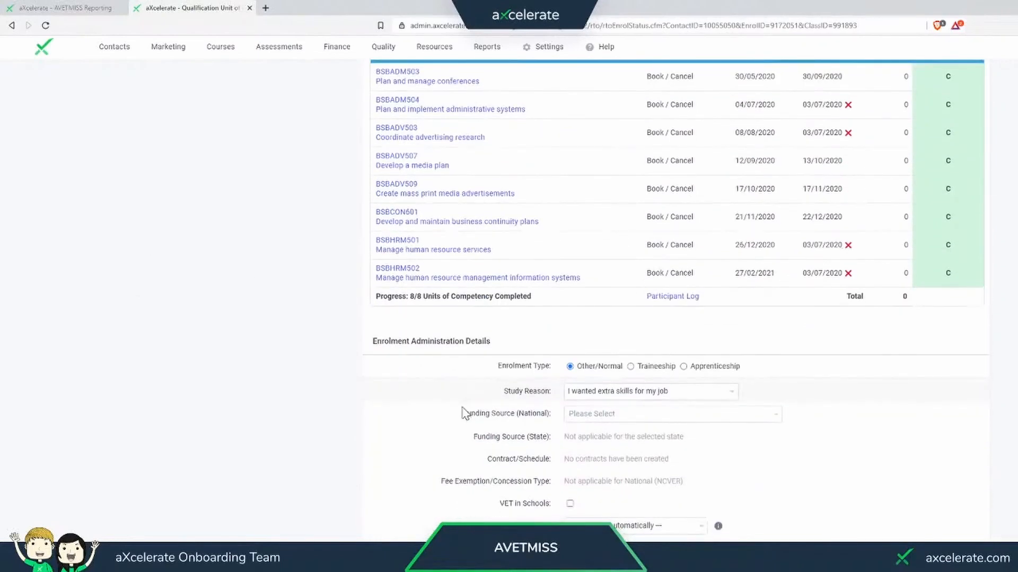
pyautogui.moveTo(463, 414); pyautogui.dragTo(560, 432)
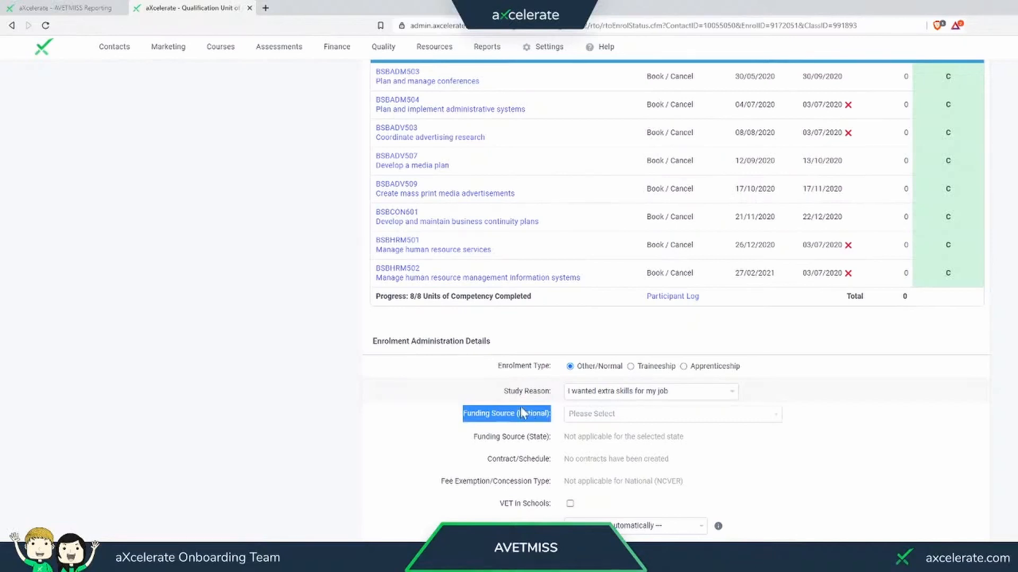
pyautogui.click(598, 421)
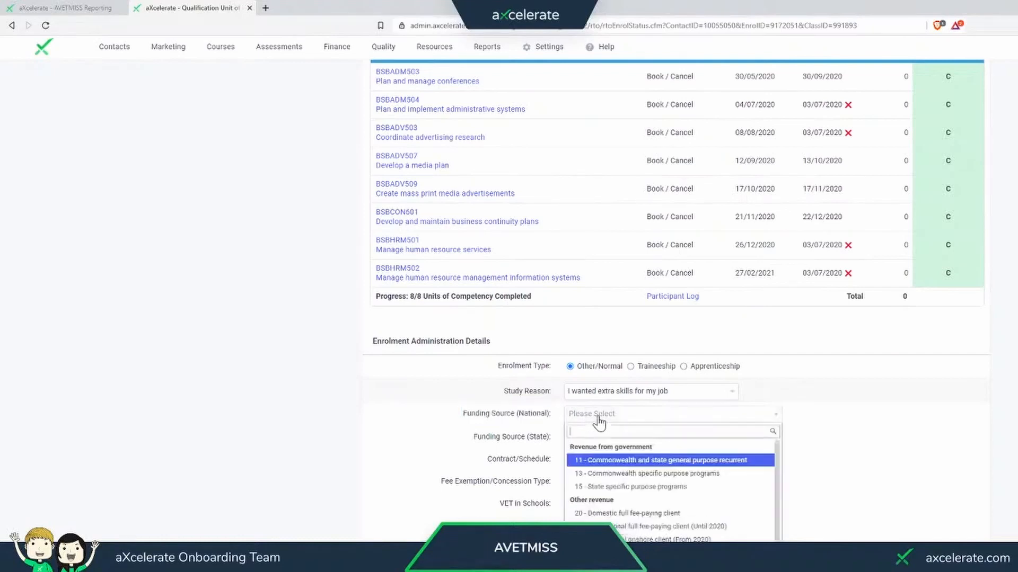
pyautogui.click(628, 515)
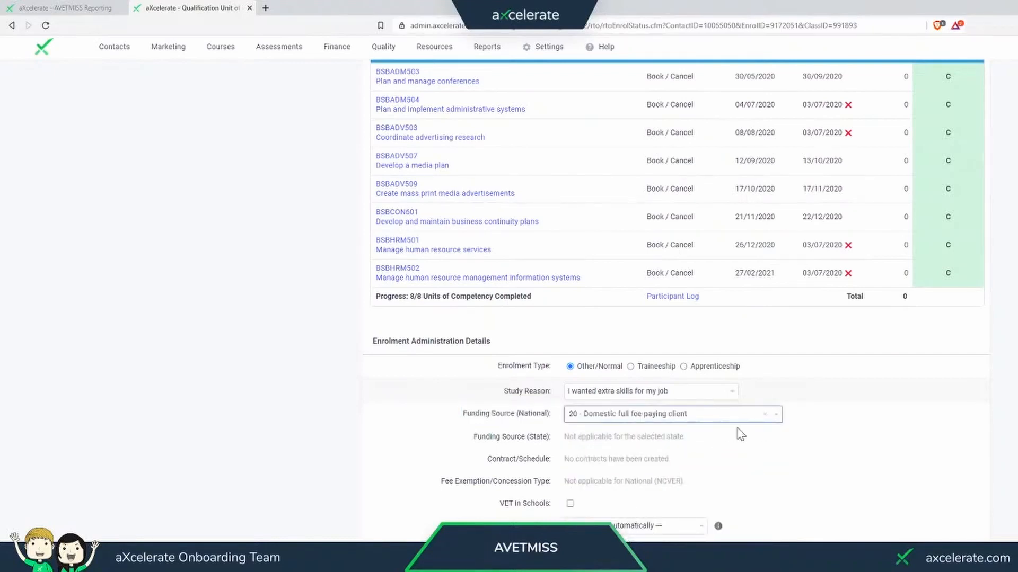
pyautogui.scroll(-2, 858, 408)
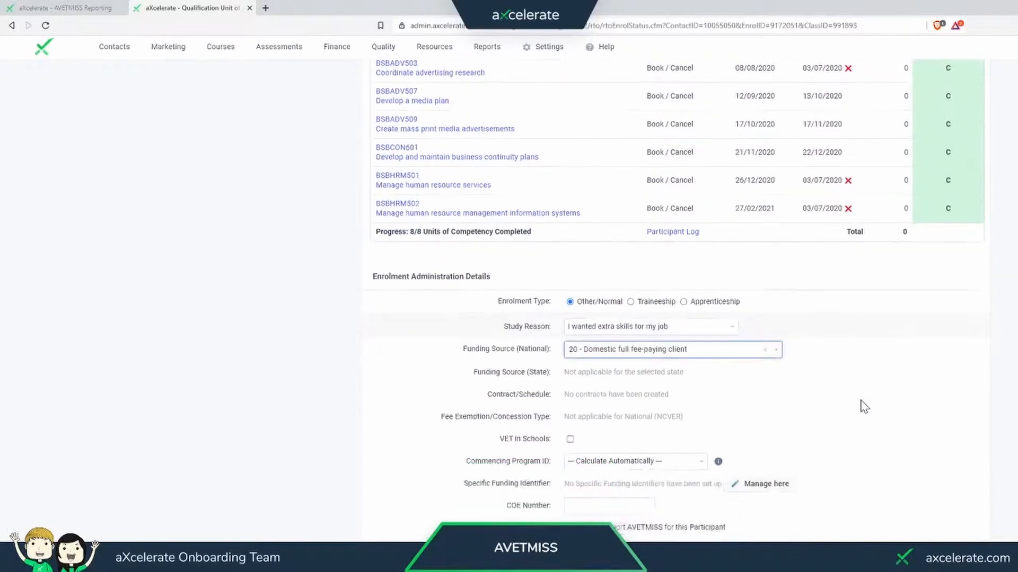
pyautogui.scroll(-5, 864, 407)
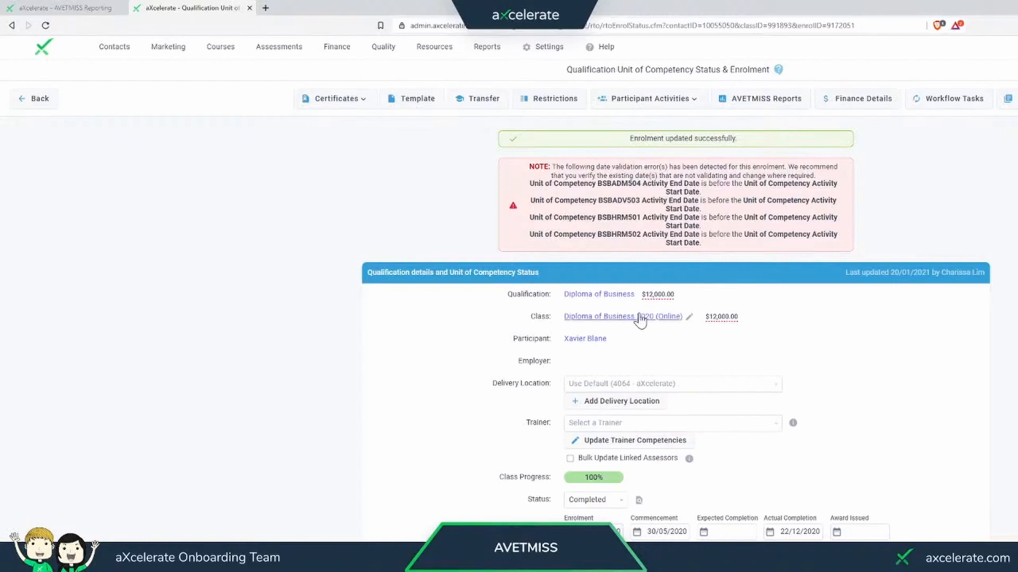
# - Open bulk contract information for the Diploma of Business 2020 (Online) class and choose 20 - Domestic full fee-paying client as national funding source
pyautogui.click(599, 318)
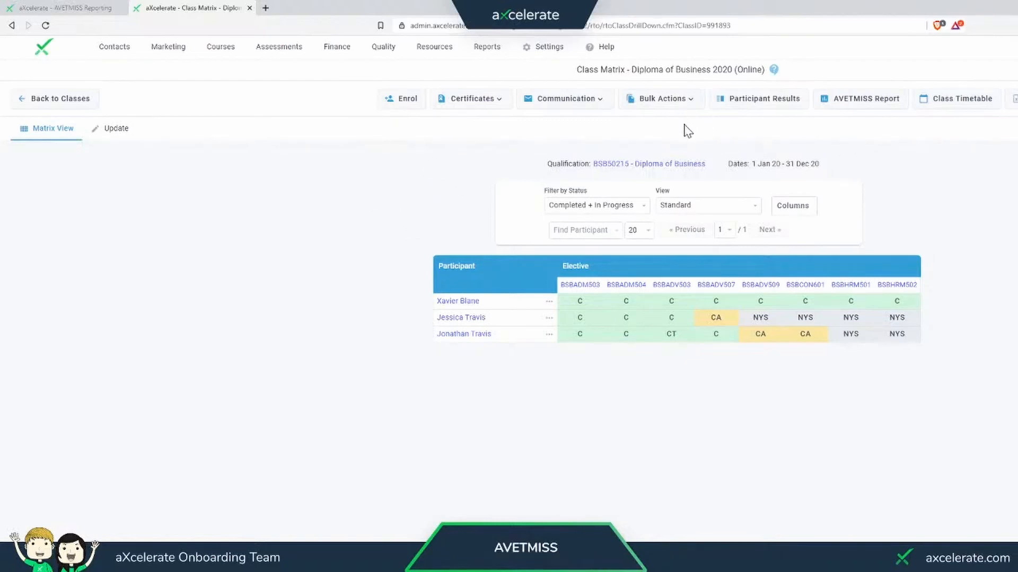
pyautogui.click(688, 107)
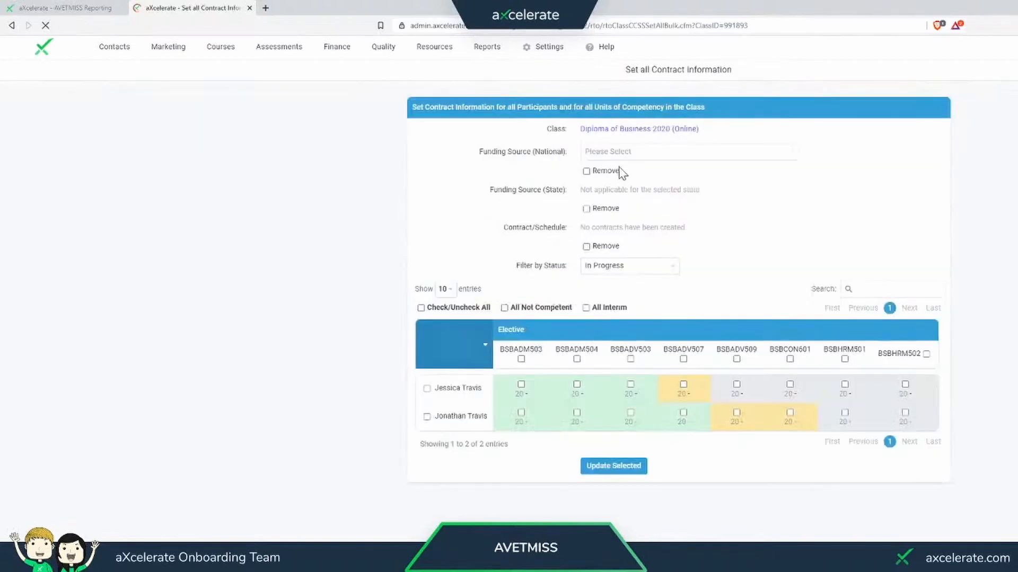
pyautogui.moveTo(482, 153); pyautogui.dragTo(560, 154)
pyautogui.click(603, 159)
pyautogui.click(623, 248)
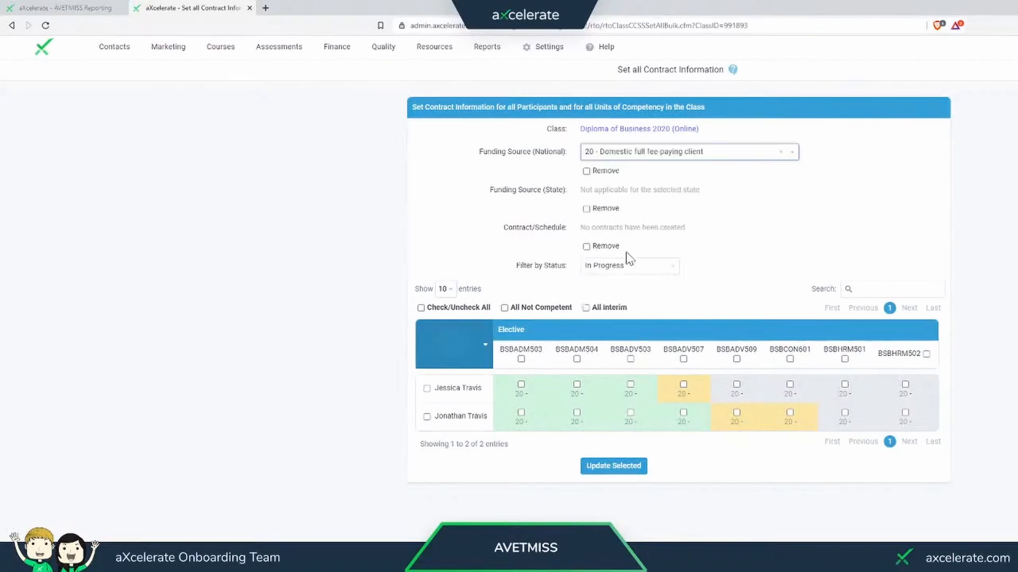
# - Select every unit for both listed in-progress participants and apply the contract information update
pyautogui.click(427, 389)
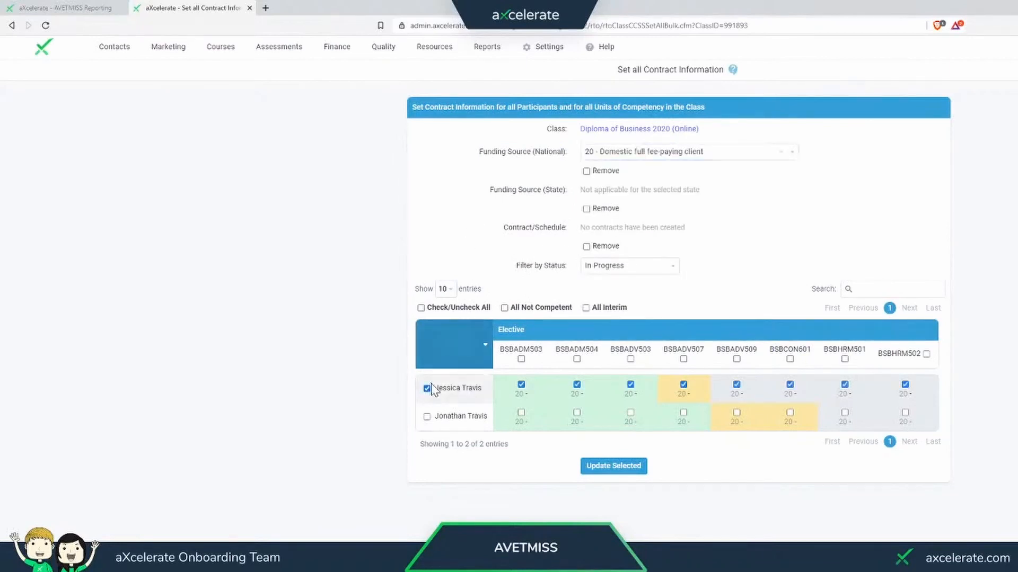
pyautogui.click(427, 418)
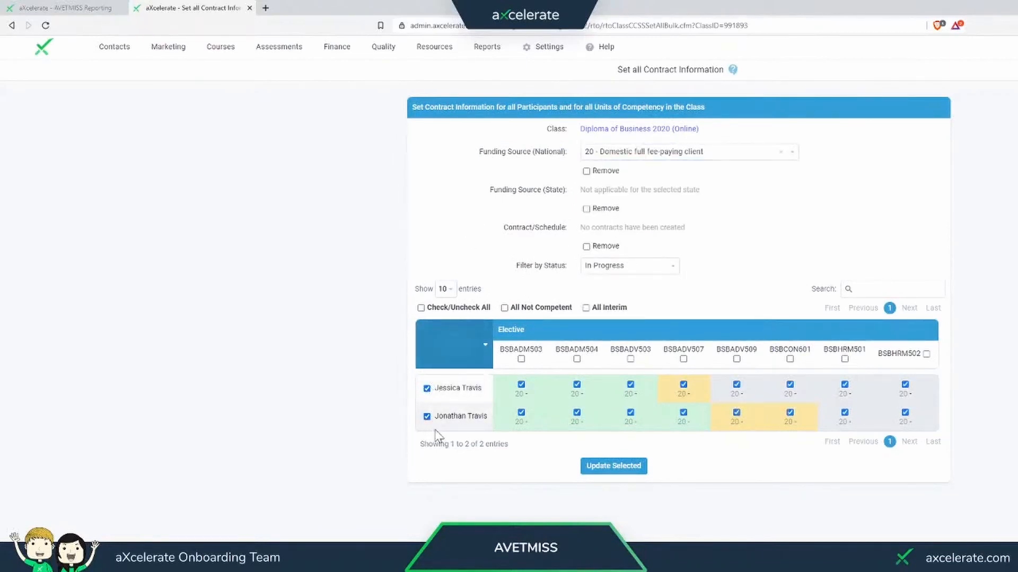
pyautogui.click(634, 468)
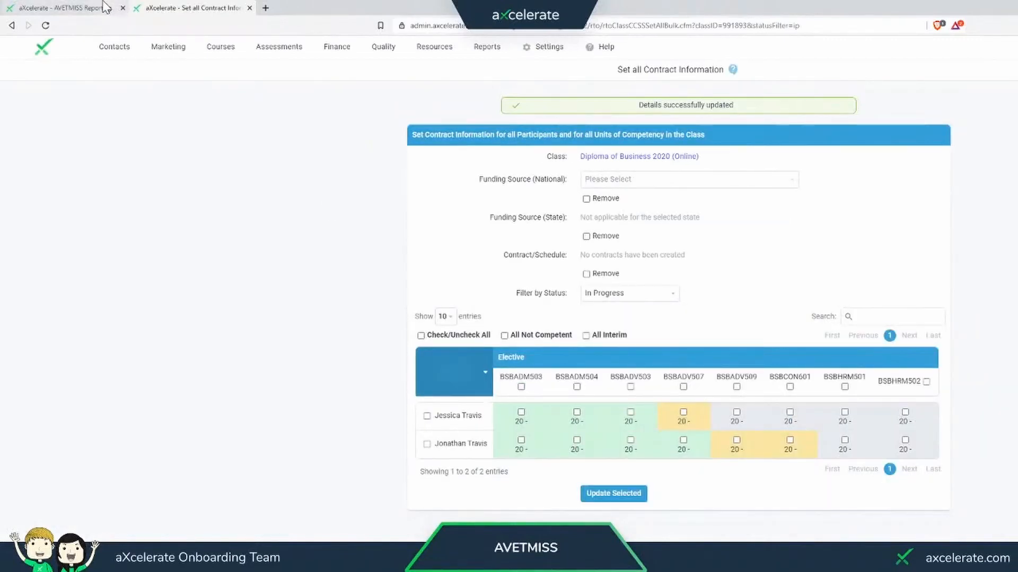
# - Return to the AVETMISS report and examine the NAT00120 funding source errors and the second client's delivery mode identifier error
pyautogui.click(53, 6)
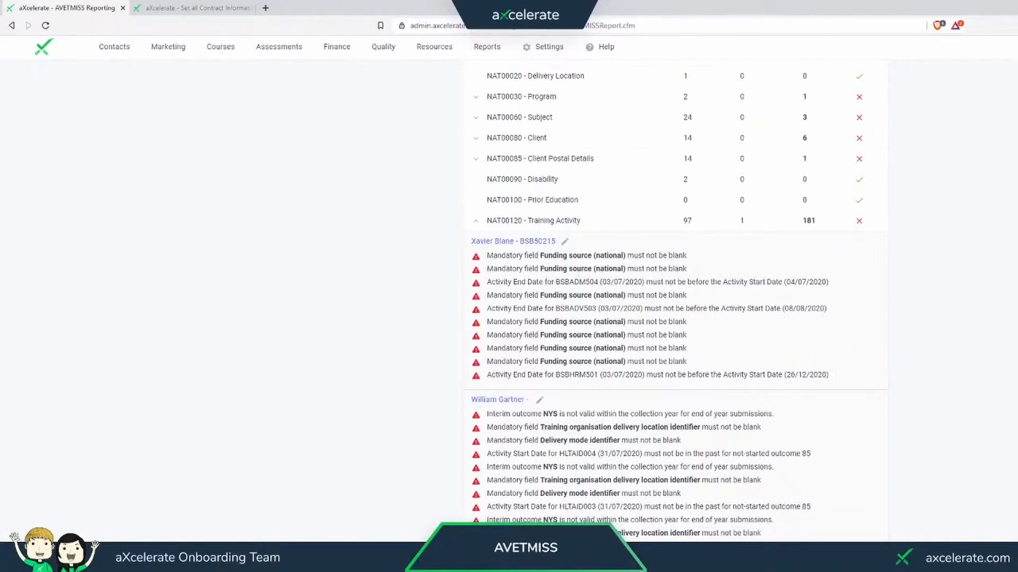
pyautogui.scroll(-1, 601, 293)
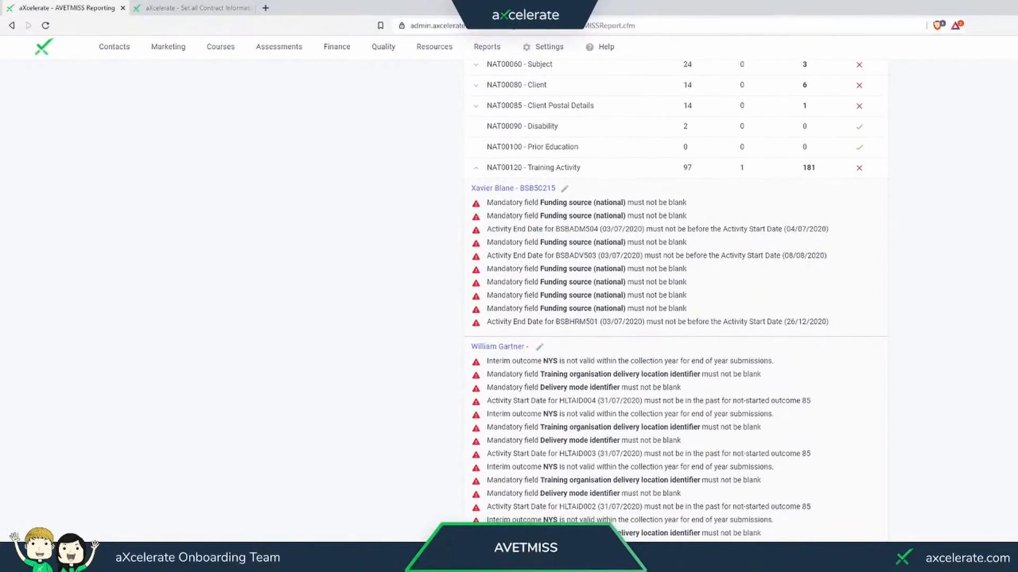
pyautogui.scroll(-3, 593, 281)
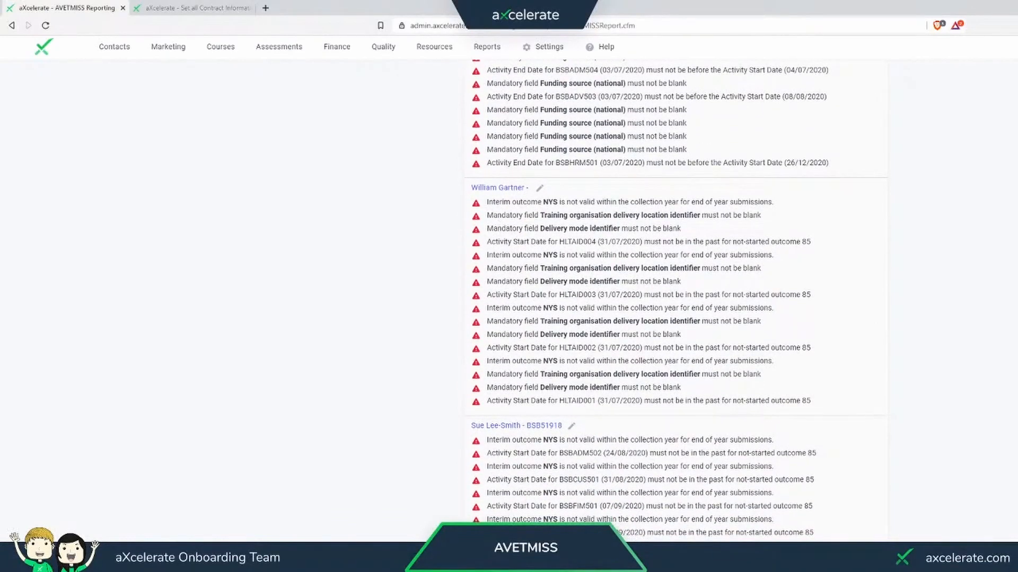
pyautogui.moveTo(486, 110); pyautogui.dragTo(668, 150)
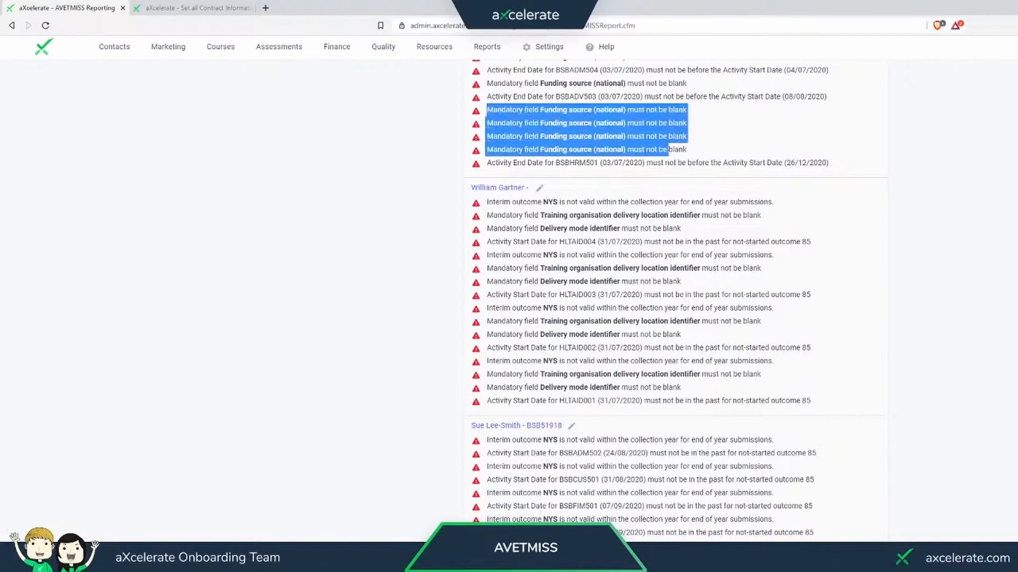
pyautogui.click(668, 151)
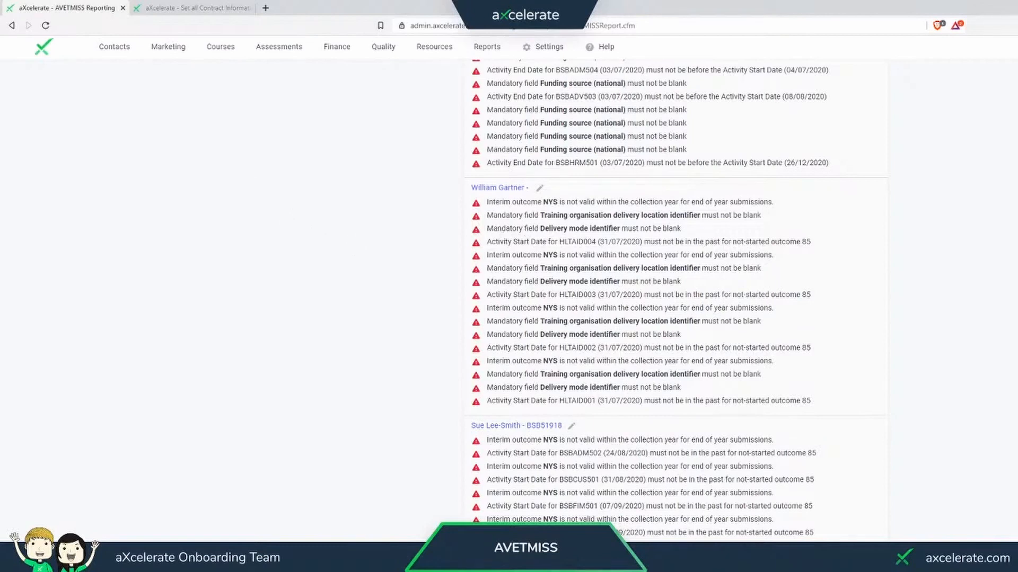
pyautogui.moveTo(486, 229); pyautogui.dragTo(619, 229)
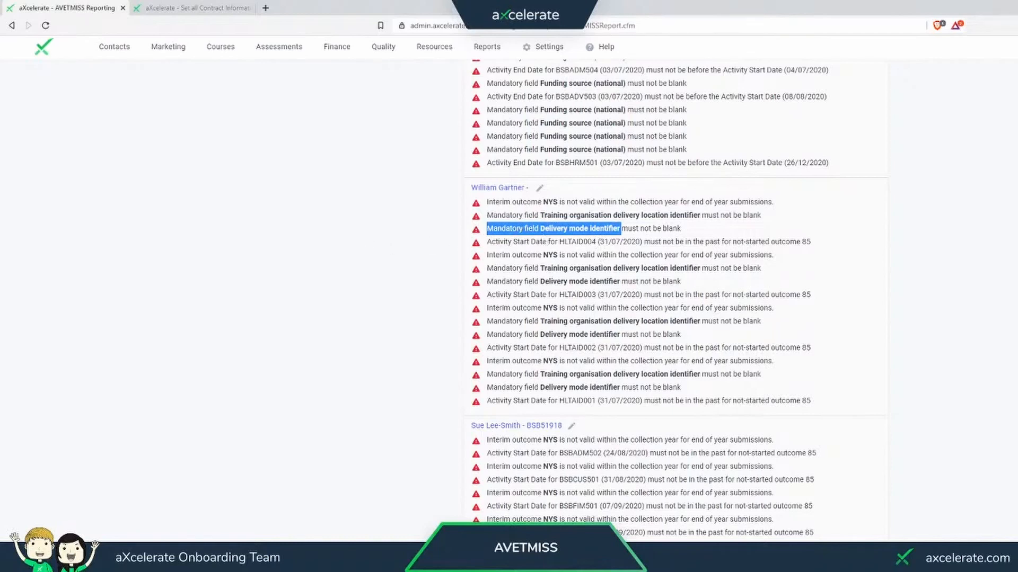
# - Close the contract information page and open the second client's First Aid enrolment from the NAT00120 errors
pyautogui.click(250, 8)
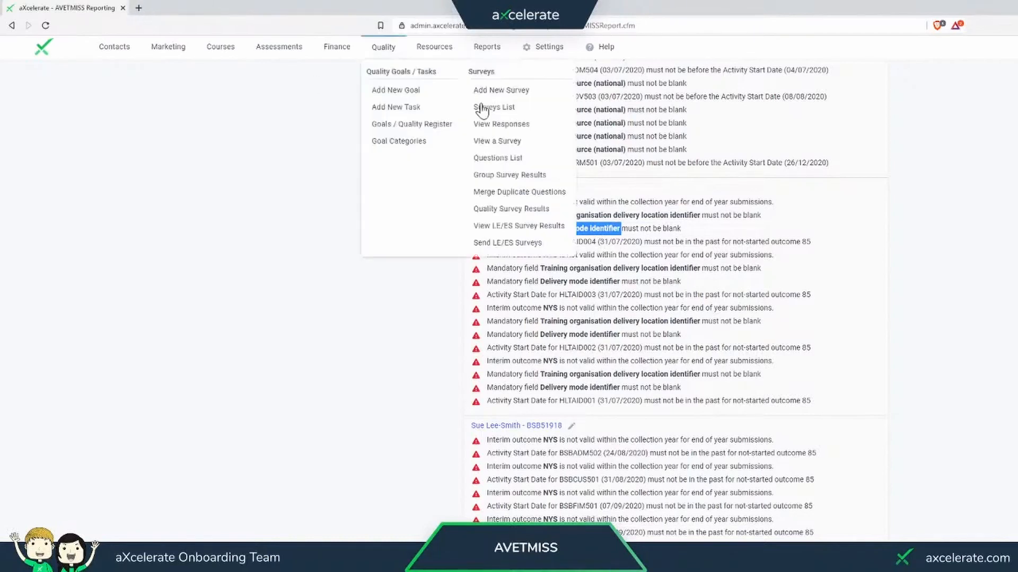
pyautogui.click(421, 239)
pyautogui.click(492, 189)
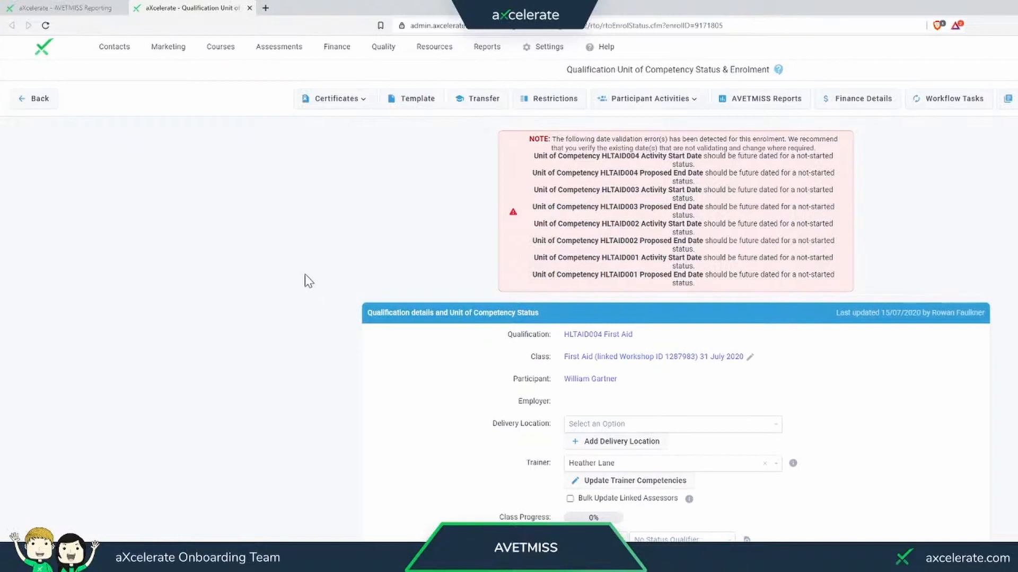
# - Open the BSBADM502 Manage meetings unit of competency and examine its nominal hours and AVETMISS delivery mode options without choosing one
pyautogui.moveTo(221, 48)
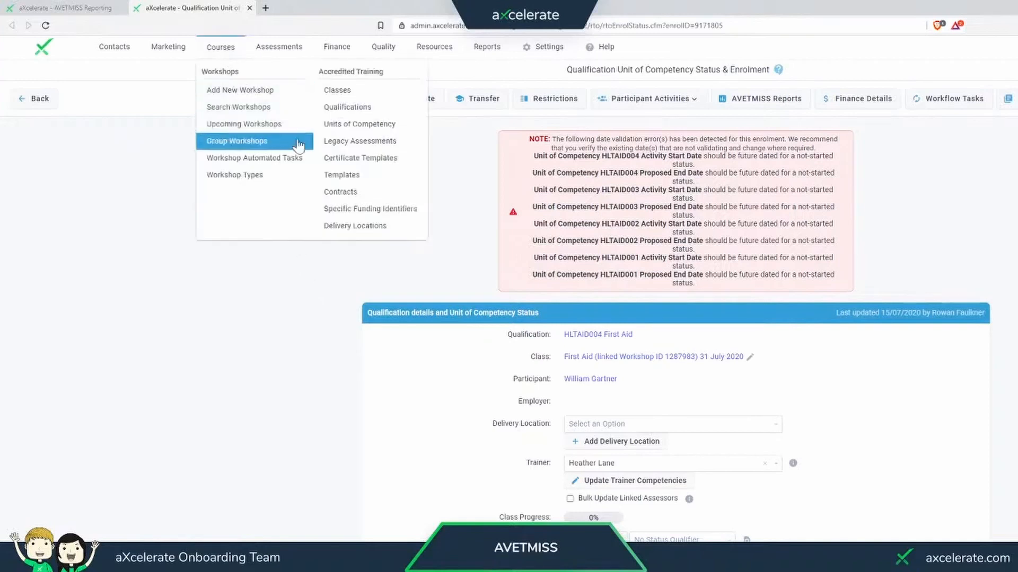
pyautogui.click(378, 128)
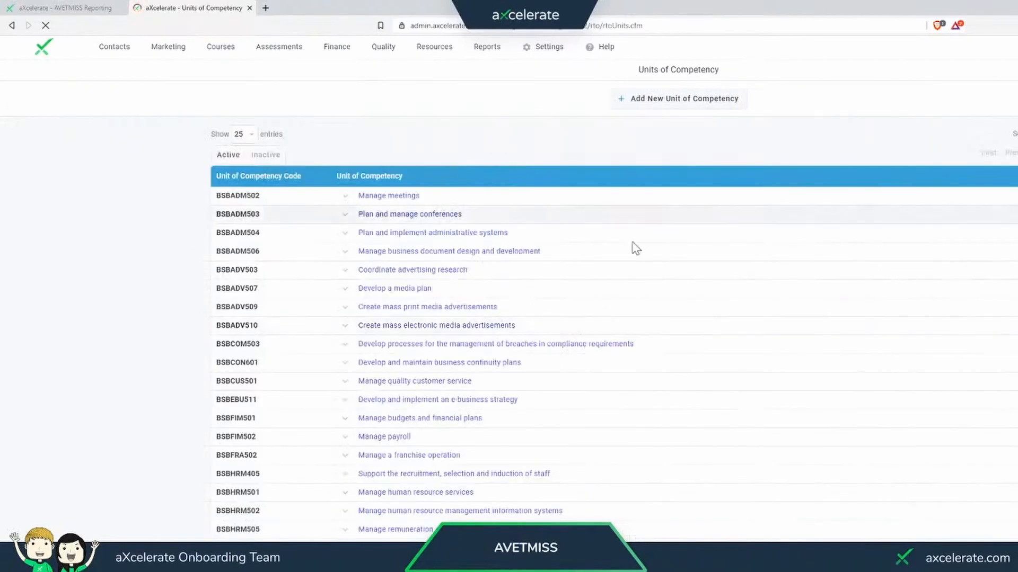
pyautogui.click(560, 203)
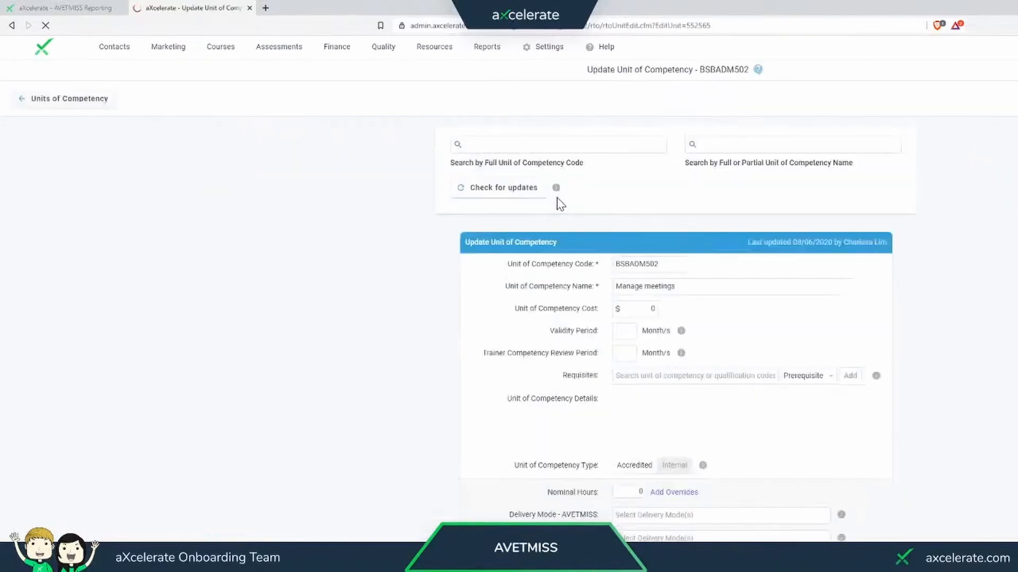
pyautogui.scroll(-2, 561, 203)
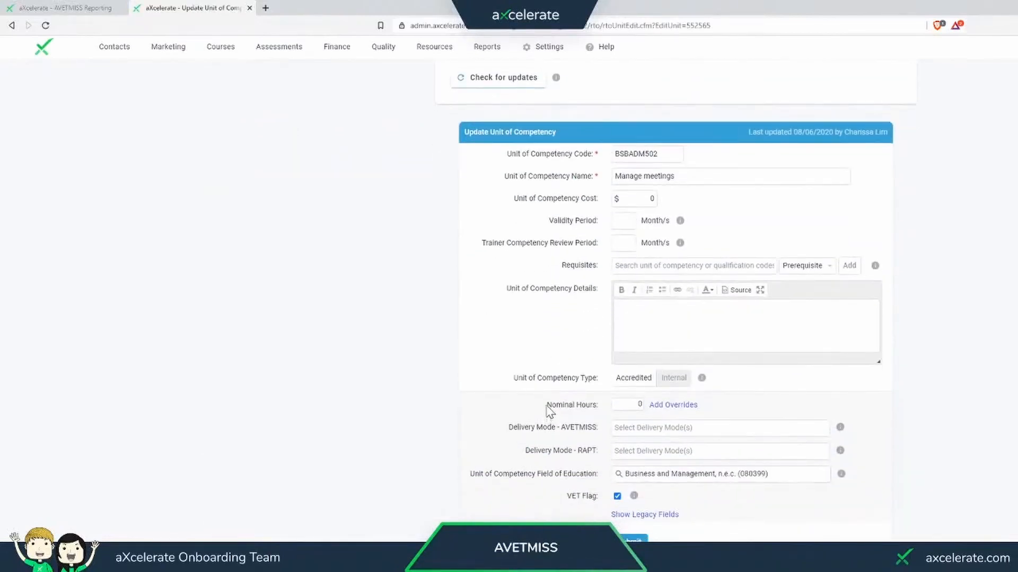
pyautogui.moveTo(548, 406); pyautogui.dragTo(592, 406)
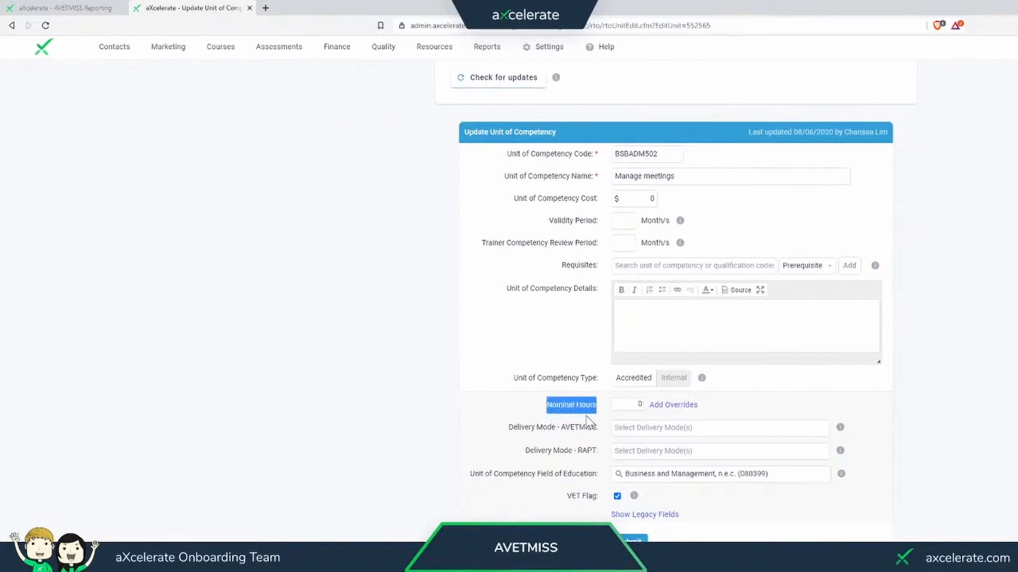
pyautogui.moveTo(507, 427); pyautogui.dragTo(596, 428)
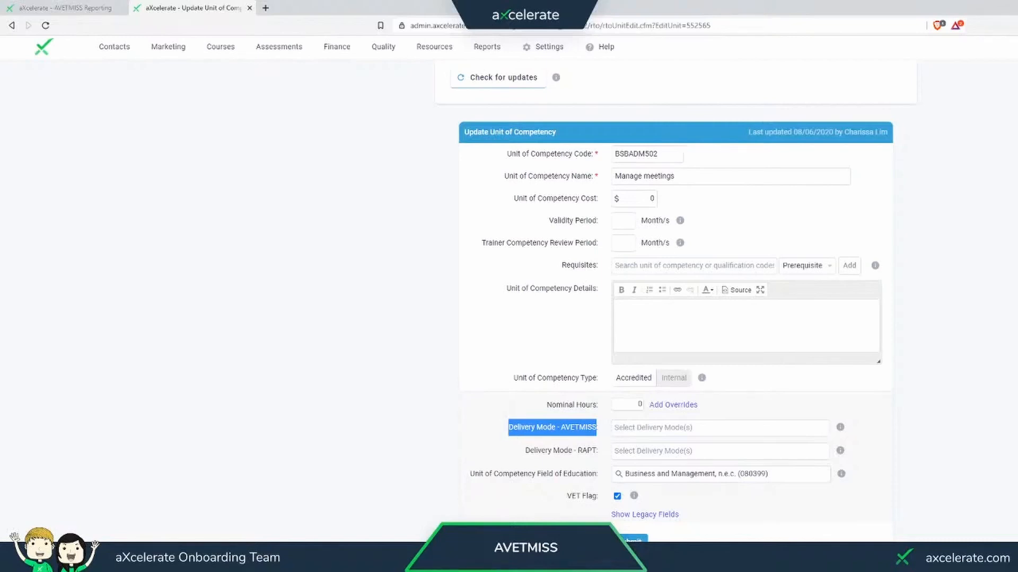
pyautogui.click(703, 427)
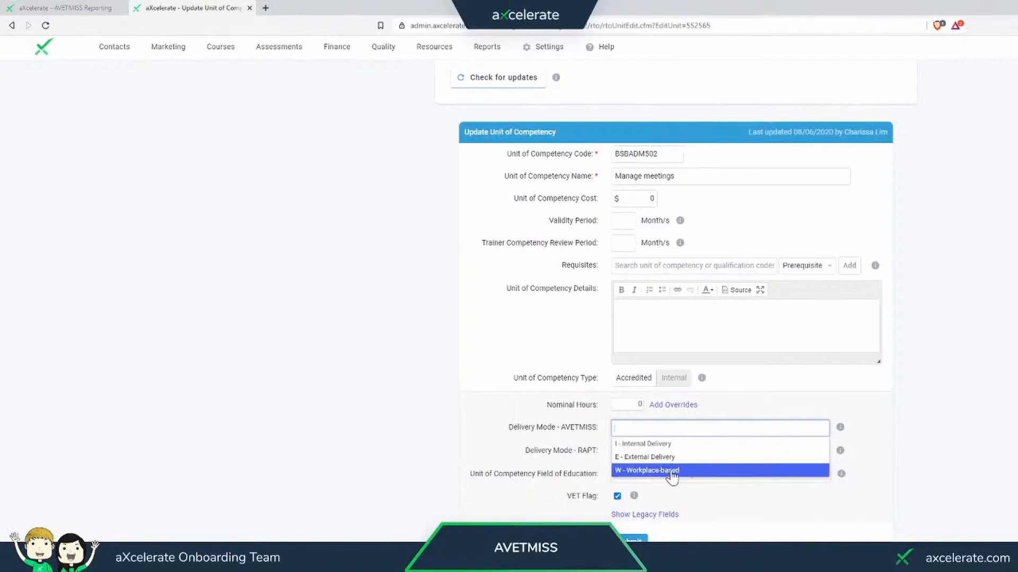
pyautogui.click(276, 123)
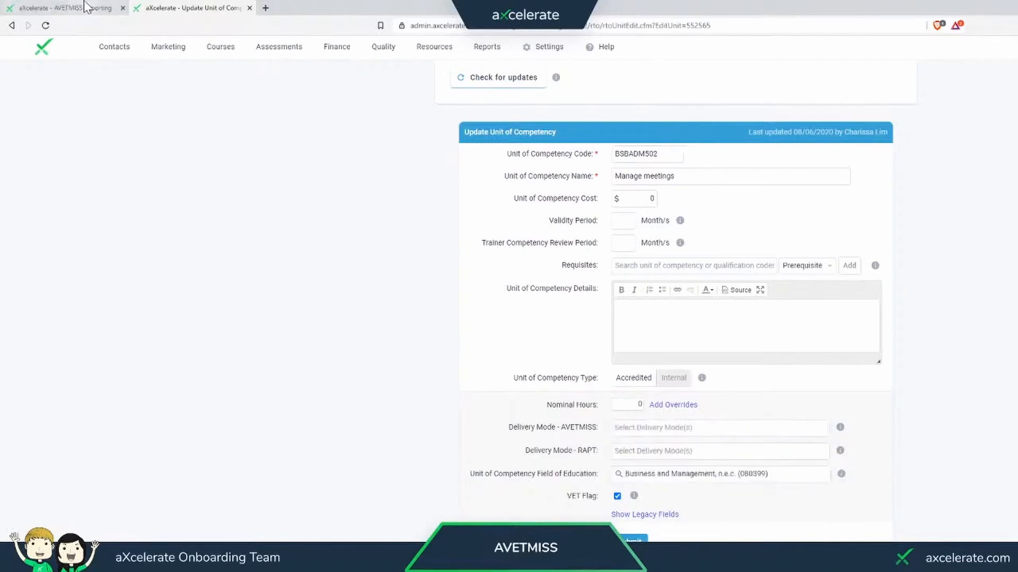
# - Return to the AVETMISS report and examine the second client's delivery mode and training organisation delivery location identifier errors
pyautogui.click(86, 7)
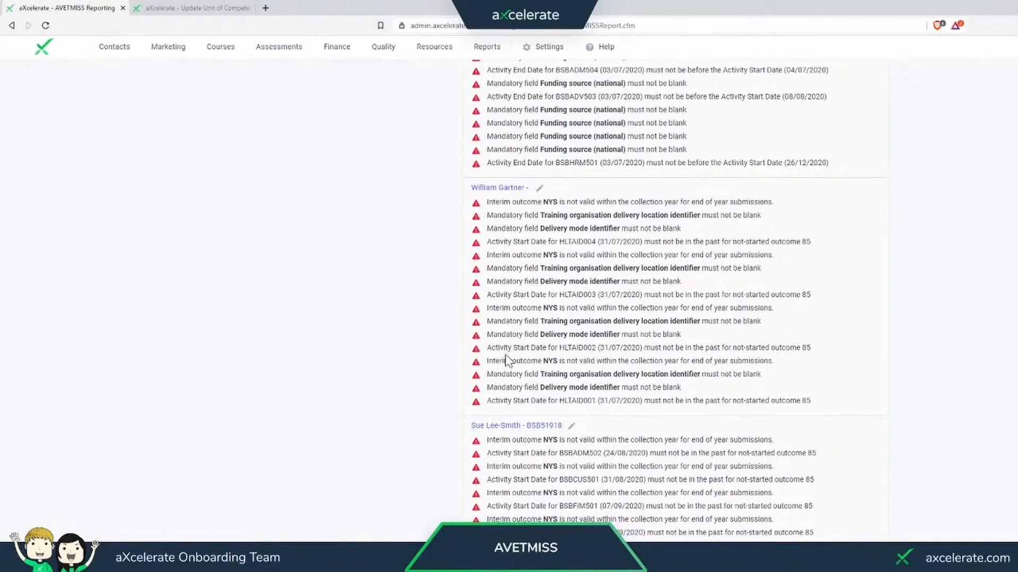
pyautogui.moveTo(486, 229); pyautogui.dragTo(620, 229)
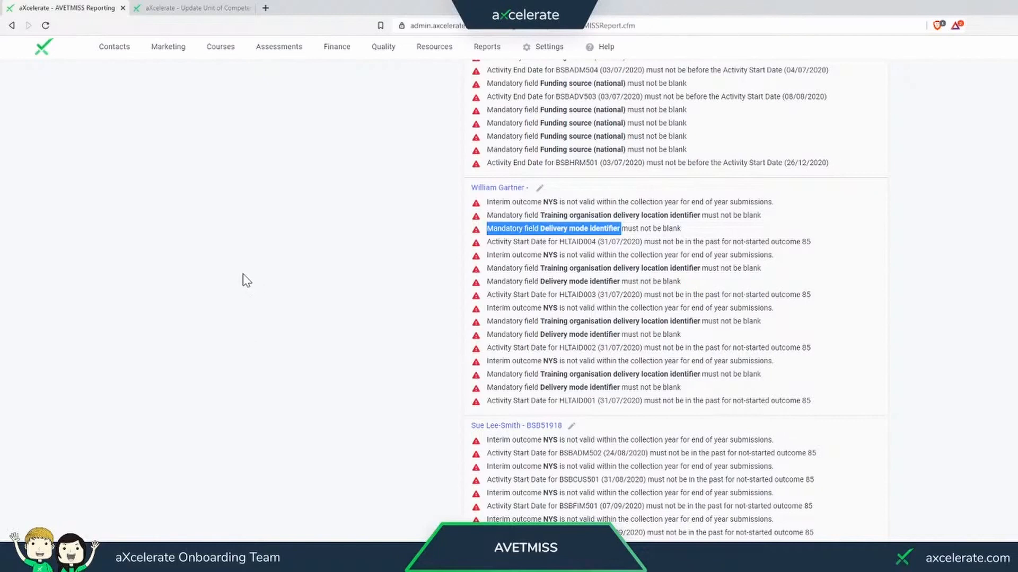
pyautogui.click(246, 290)
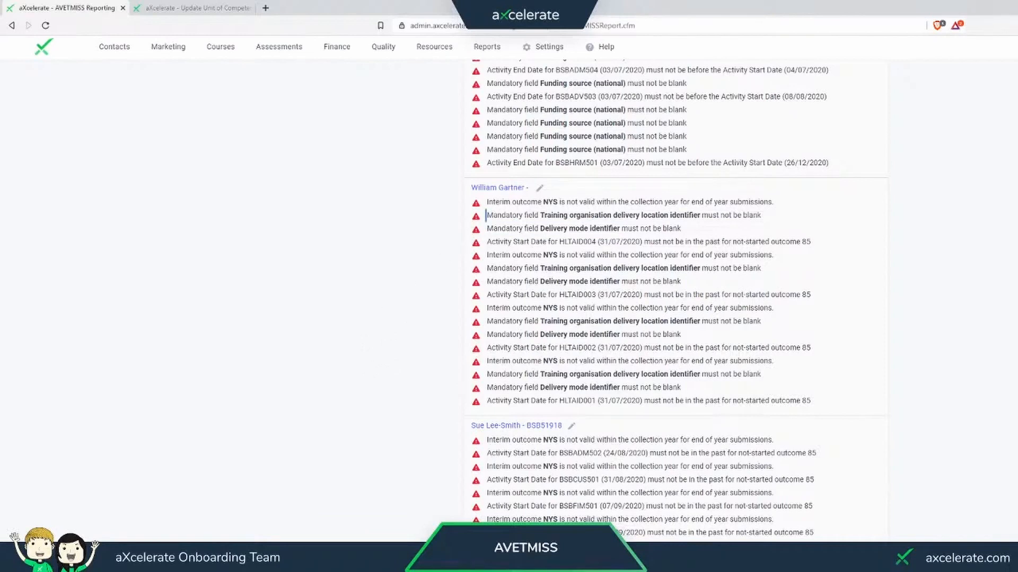
pyautogui.moveTo(486, 215); pyautogui.dragTo(708, 215)
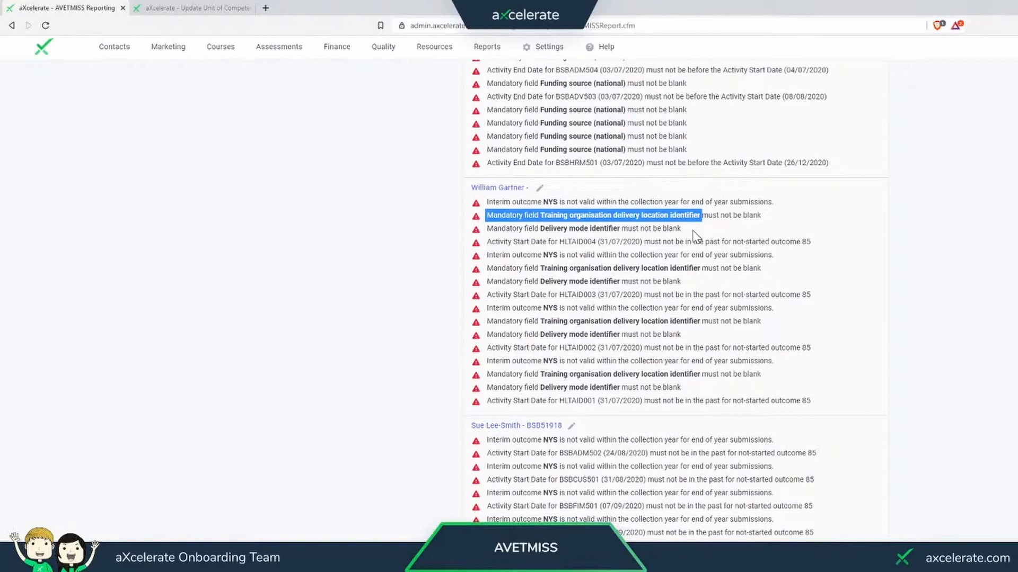
# - Open the second client's First Aid enrolment from the NAT00120 errors, close the unit of competency page, and examine the enrolment's delivery location options
pyautogui.click(191, 8)
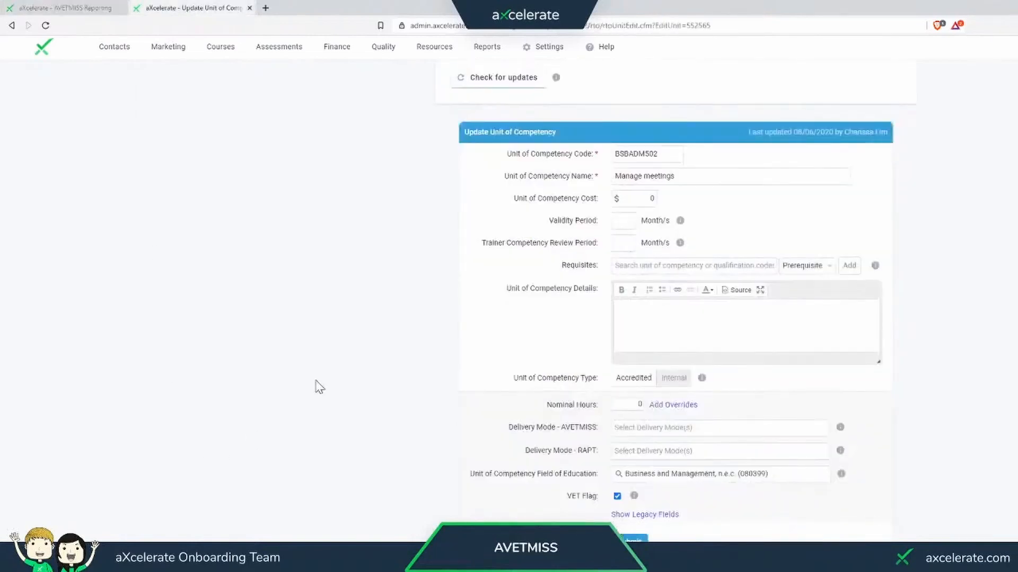
pyautogui.click(58, 8)
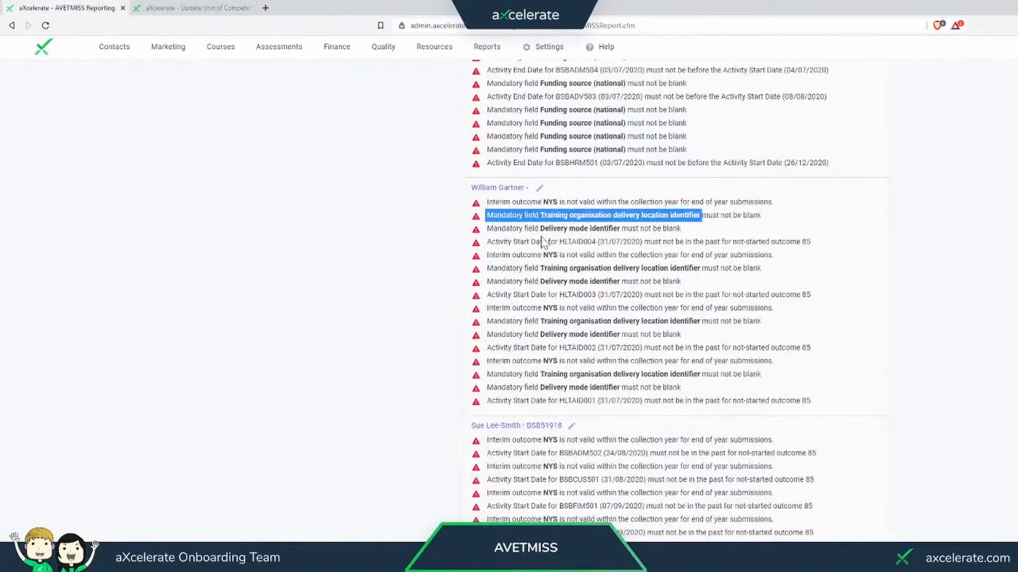
pyautogui.click(499, 186)
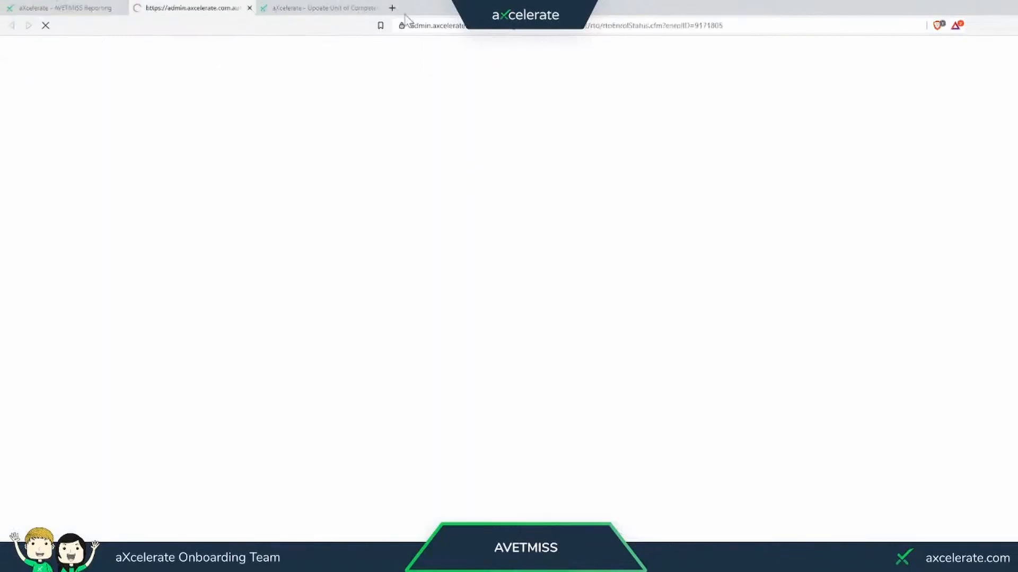
pyautogui.click(376, 8)
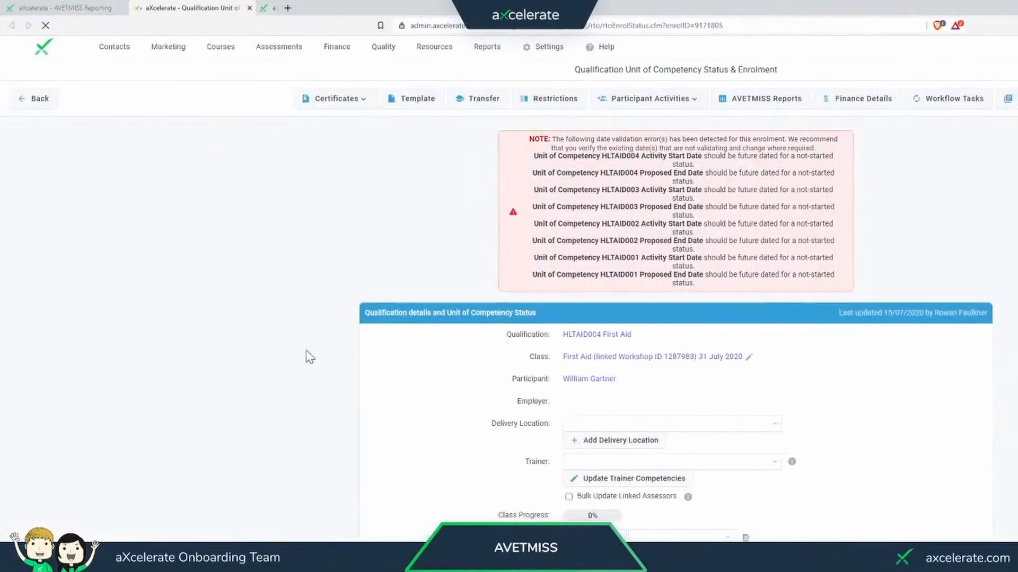
pyautogui.click(610, 425)
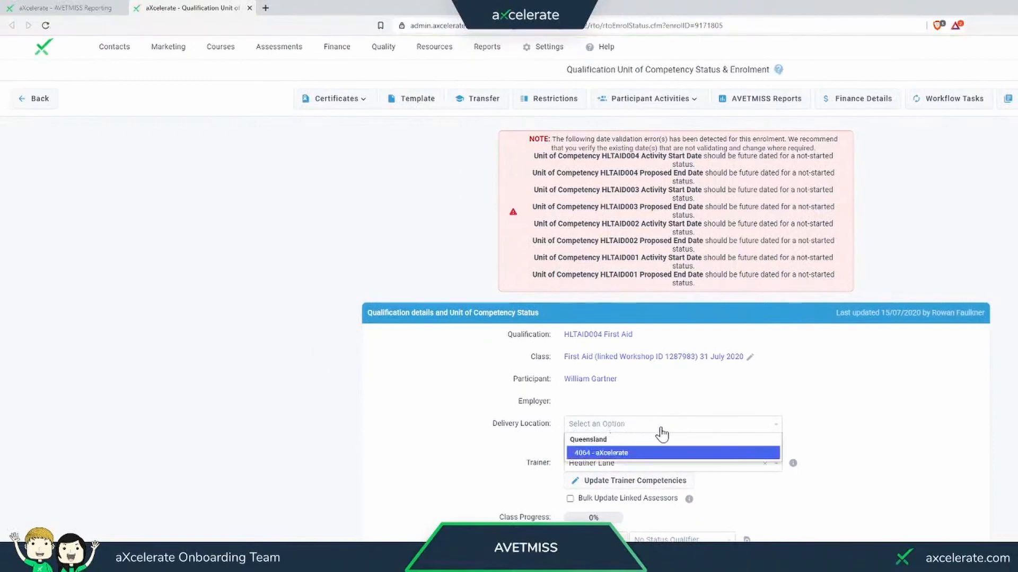
# - Set the delivery location of the enrolment's linked 31 July 2020 First Aid class to 4064 - aXcelerate and save the class
pyautogui.click(751, 359)
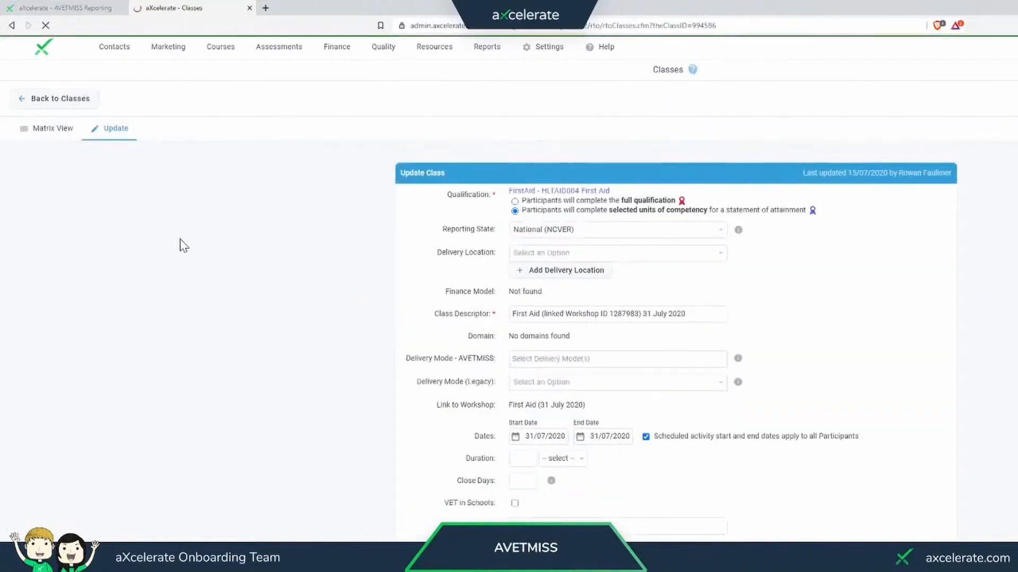
pyautogui.click(536, 255)
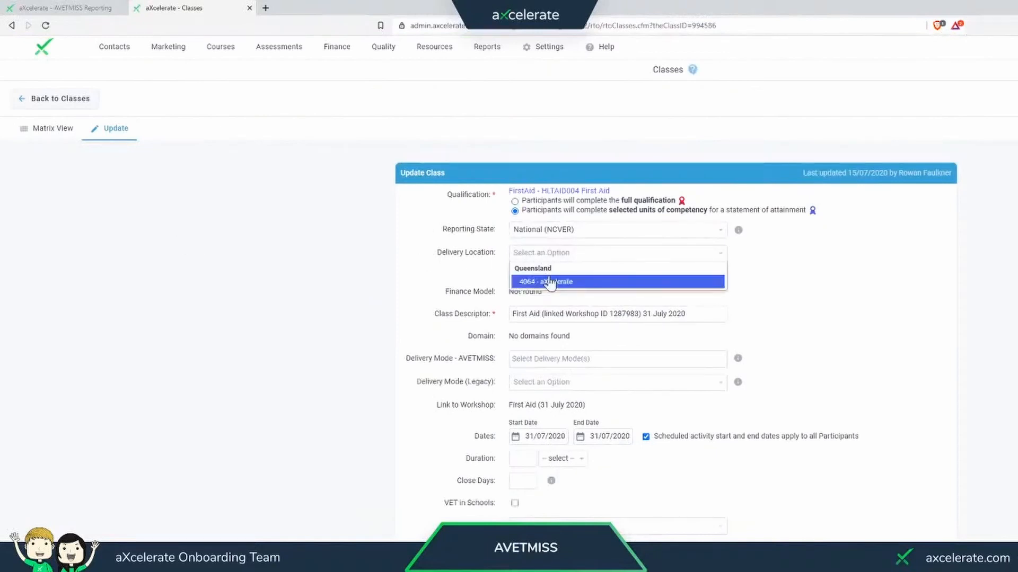
pyautogui.click(551, 282)
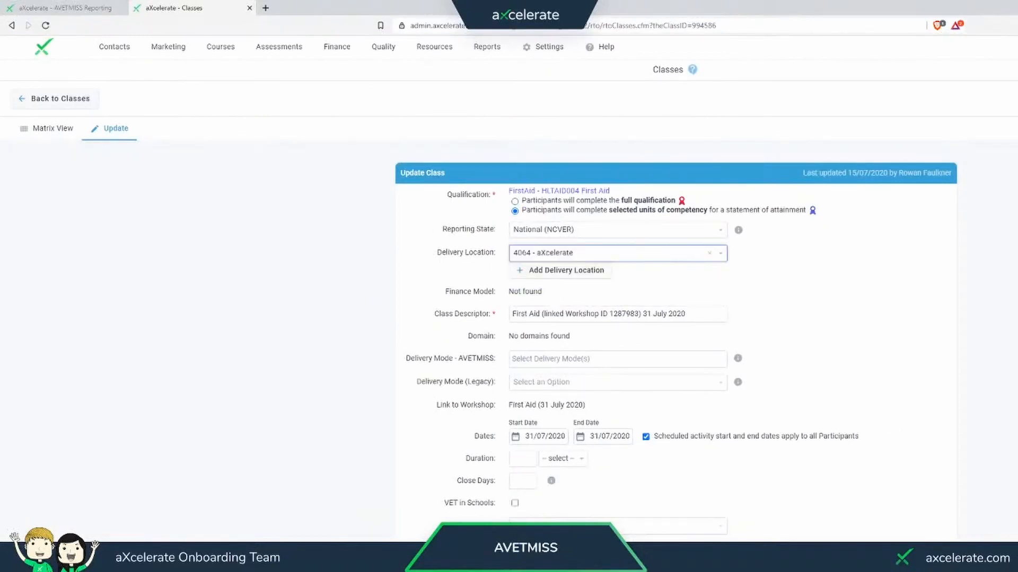
pyautogui.click(675, 556)
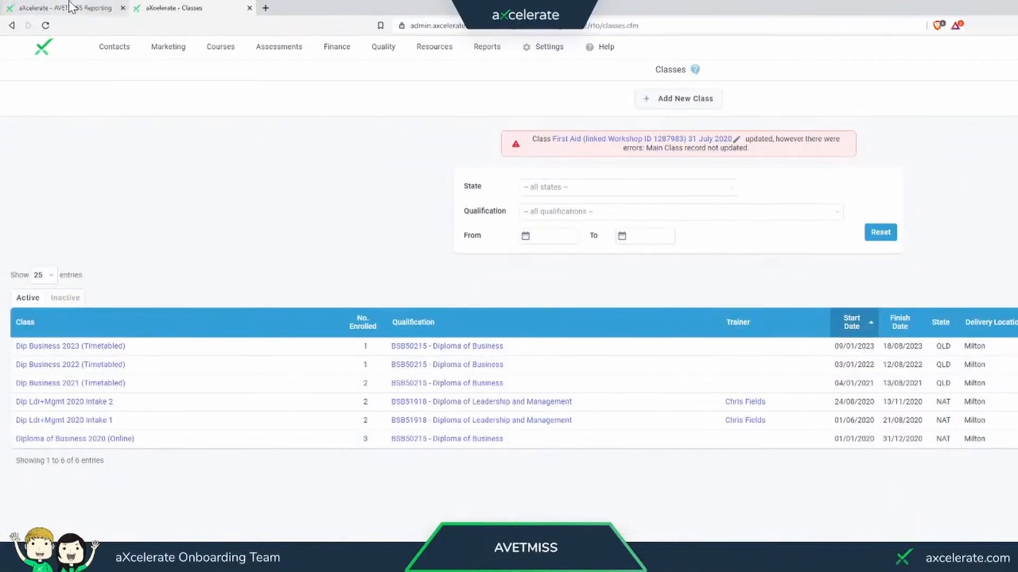
# - Return to the AVETMISS report and examine the remaining clients' NAT00120 interim outcome, activity date, delivery mode and delivery location errors
pyautogui.click(69, 7)
pyautogui.click(286, 313)
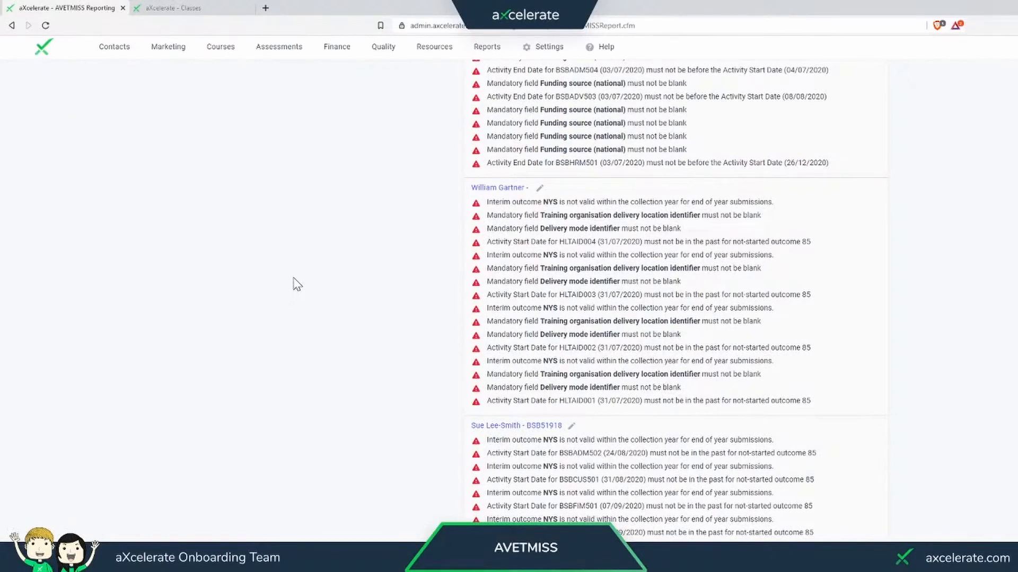
pyautogui.scroll(-6, 296, 283)
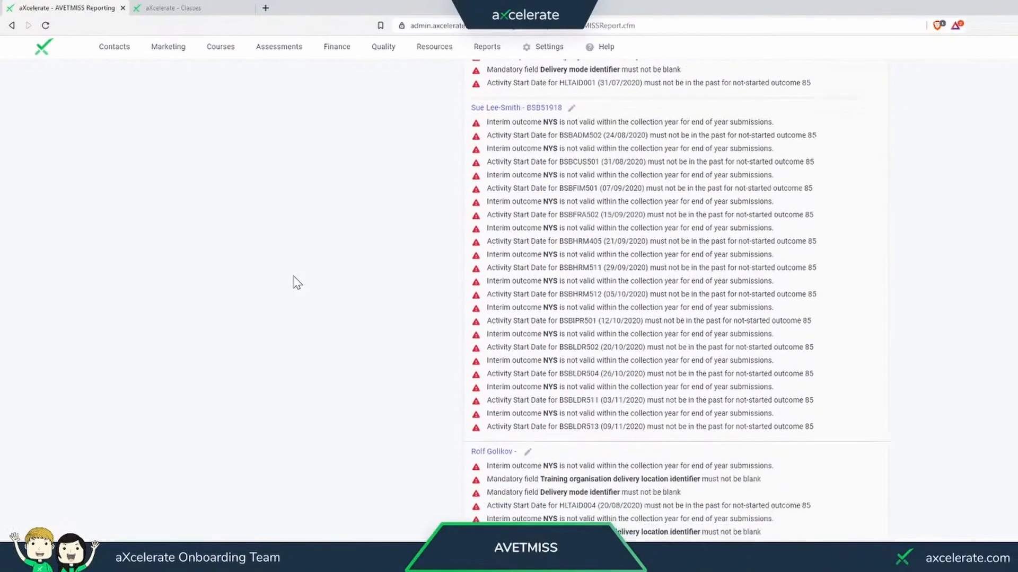
pyautogui.scroll(-4, 297, 282)
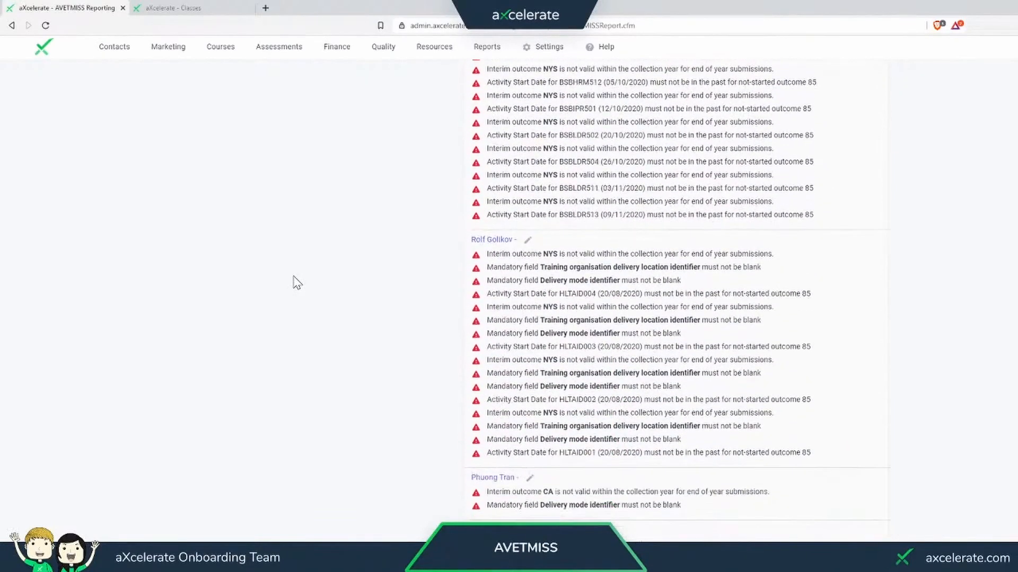
pyautogui.scroll(-4, 297, 282)
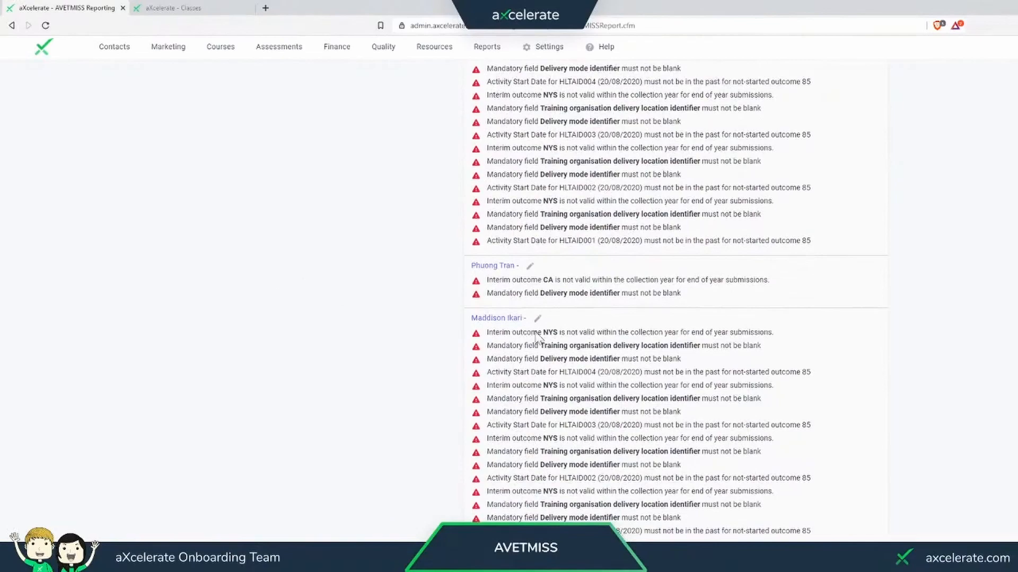
pyautogui.scroll(-15, 677, 303)
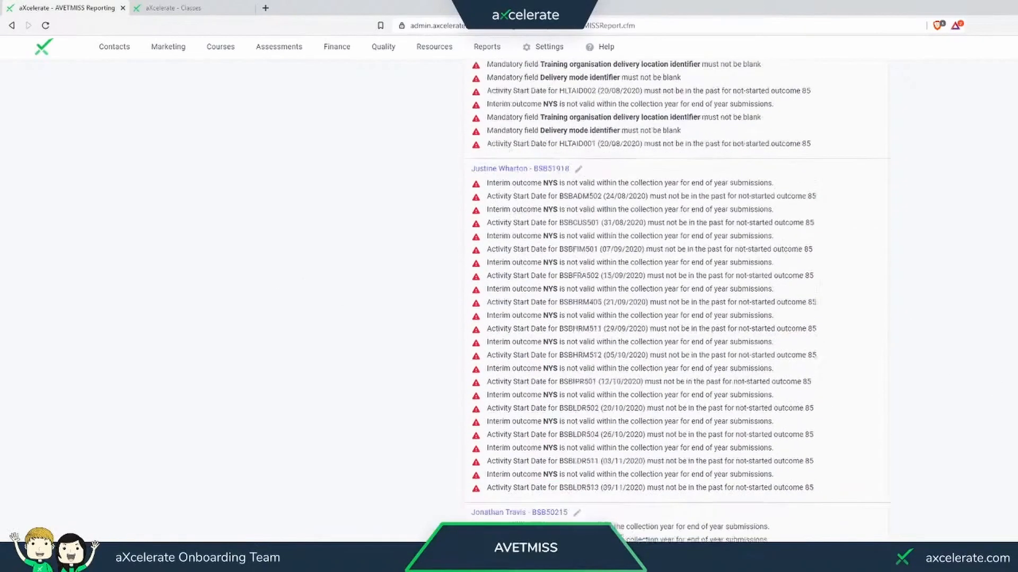
pyautogui.scroll(-2, 678, 299)
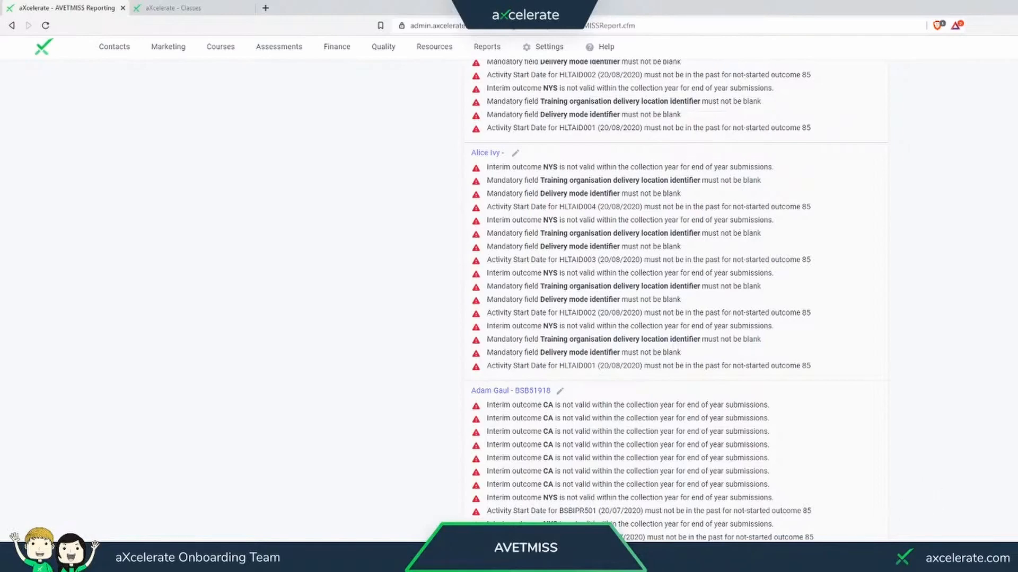
# - Reload the AVETMISS report's NAT file summary and open the help article on troubleshooting AVETMISS report errors
pyautogui.press('F5')
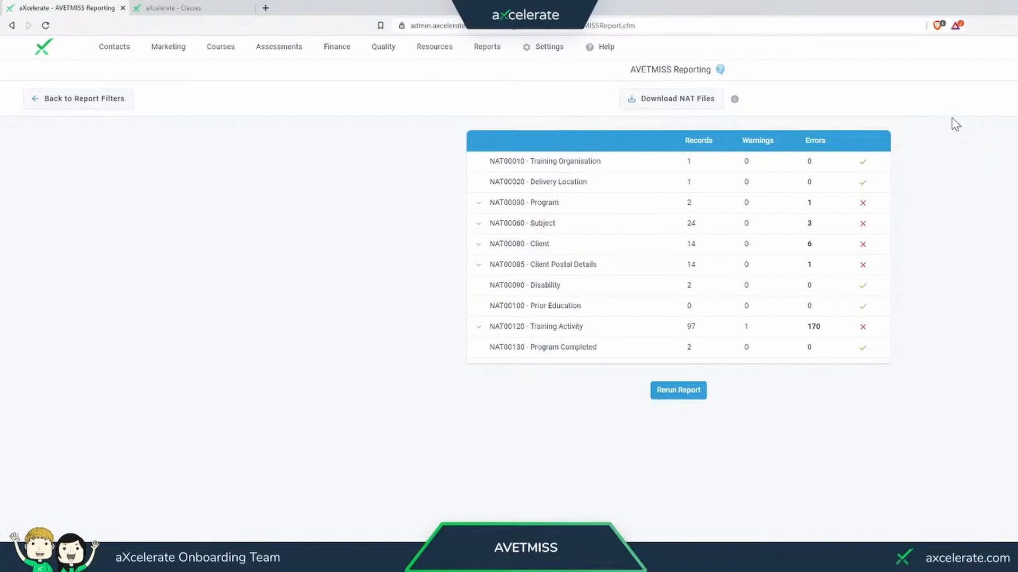
pyautogui.click(719, 70)
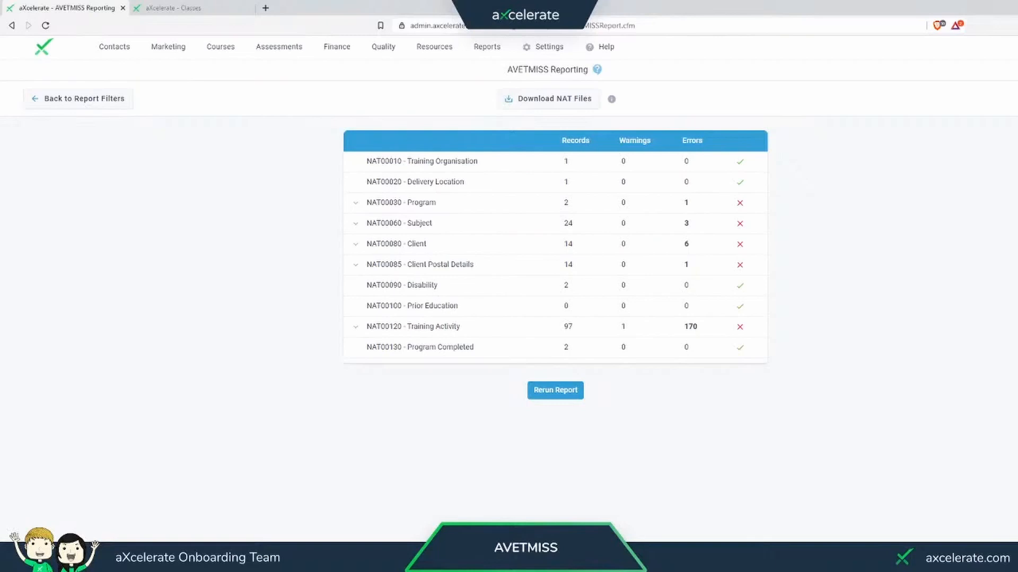
pyautogui.click(598, 69)
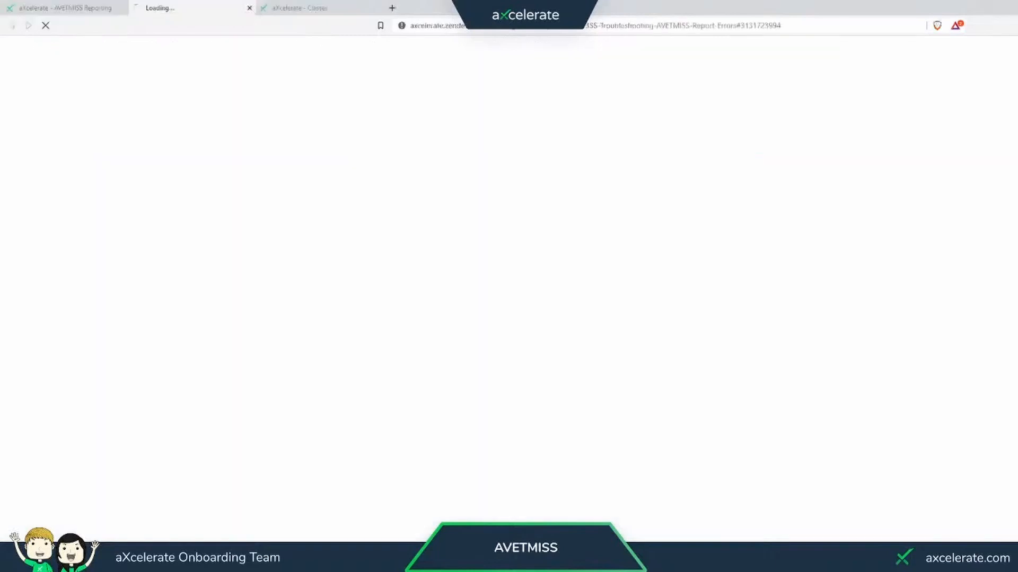